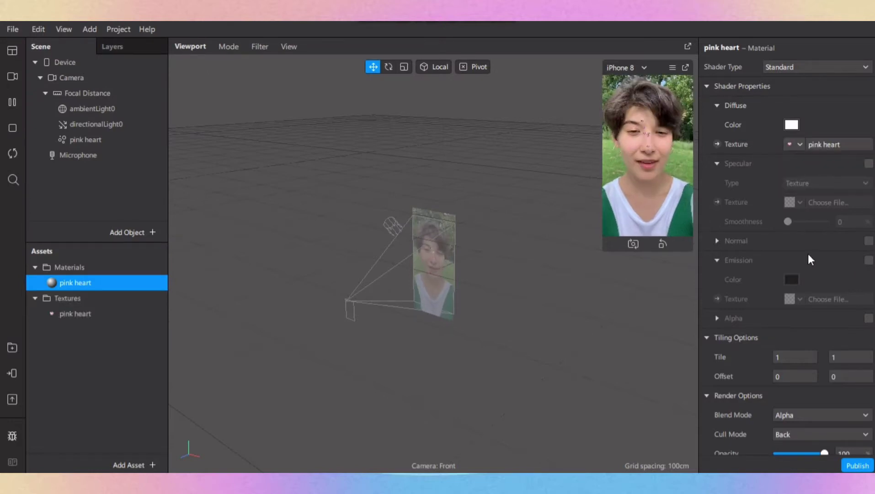
Set the pink heart material's shader type to Flat and expand its advanced render options
left_click(805, 67)
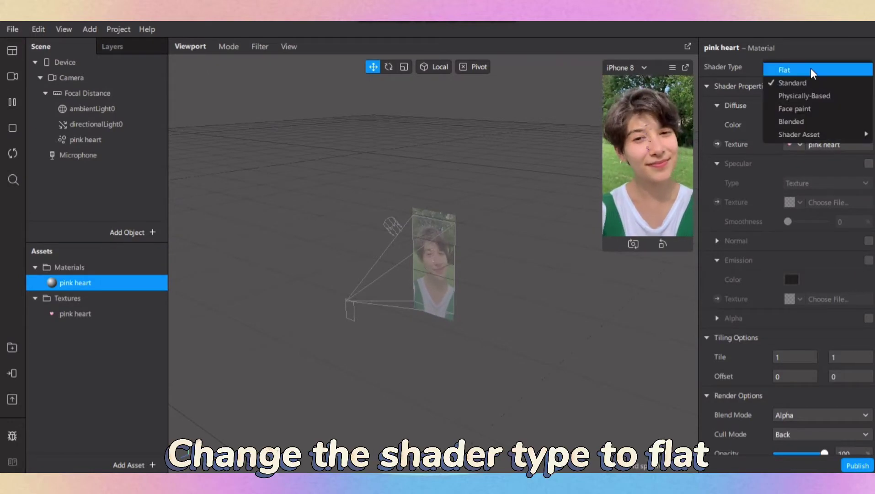
left_click(811, 69)
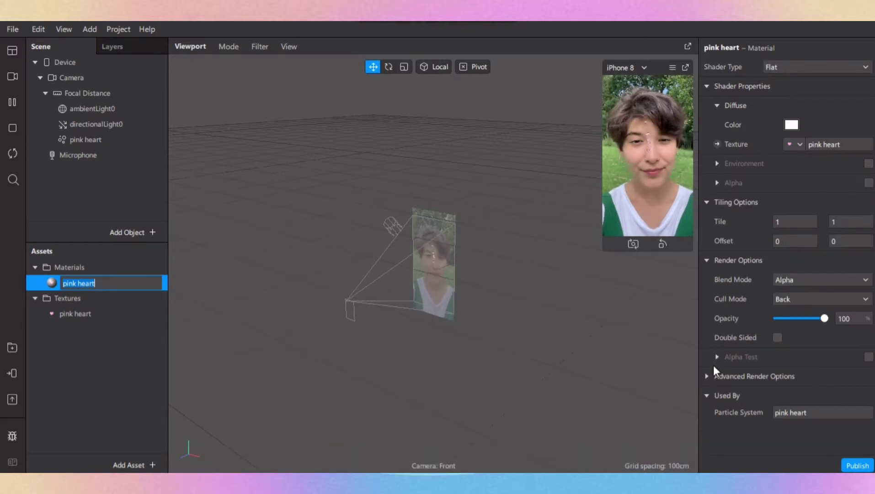
left_click(707, 375)
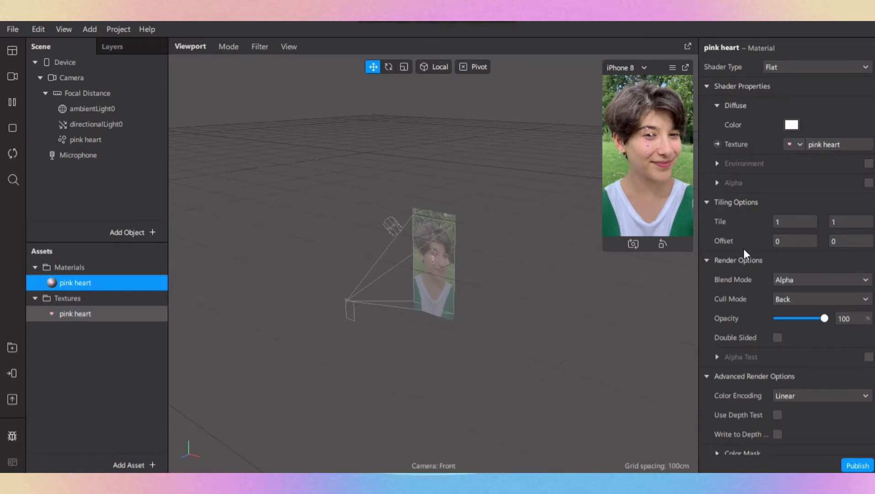
Set the pink heart texture's compression to None for iOS, Android and Older Android
key("Down")
key("Down")
left_click(802, 239)
left_click(808, 269)
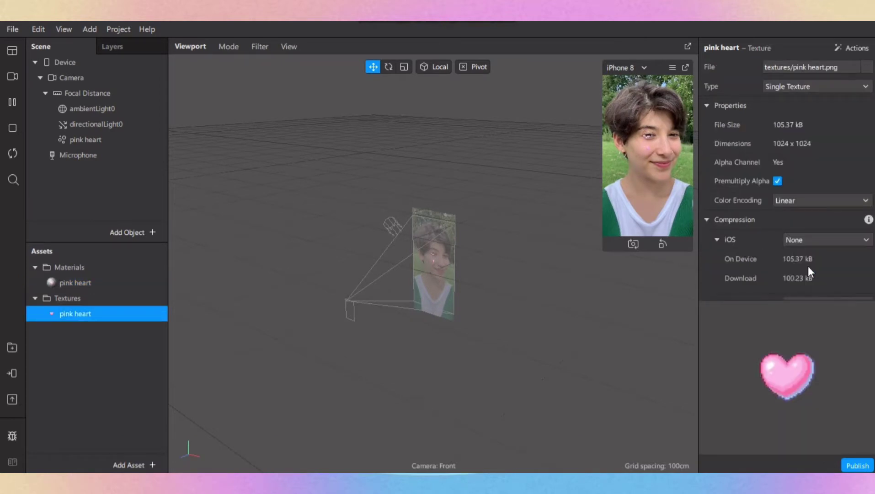
scroll(810, 247, "down", 3)
left_click(815, 219)
left_click(817, 248)
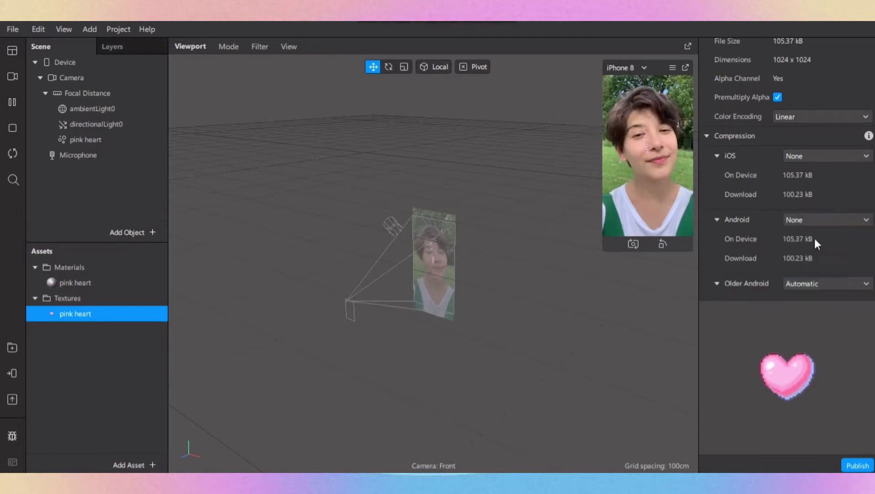
scroll(814, 229, "down", 3)
left_click(813, 201)
left_click(811, 229)
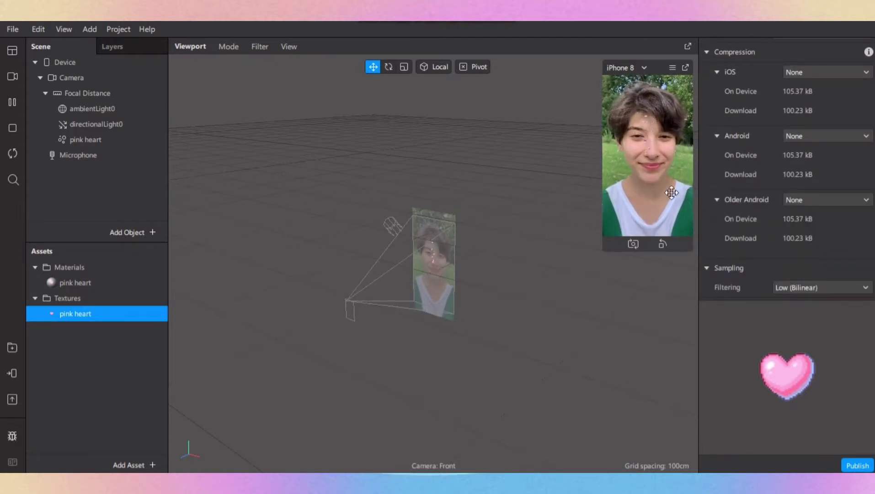
Select the pink heart particle system, view it from the side and enlarge the iPhone 8 preview
left_click(536, 208)
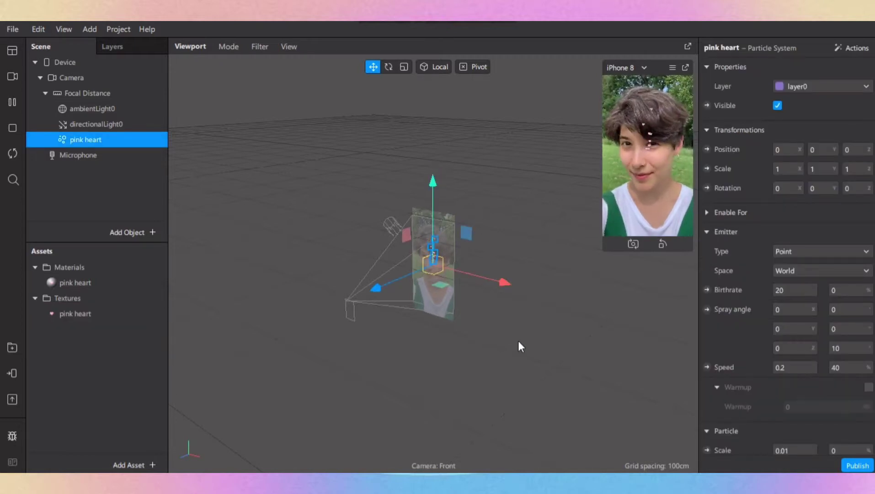
left_click_drag(502, 353, 543, 293)
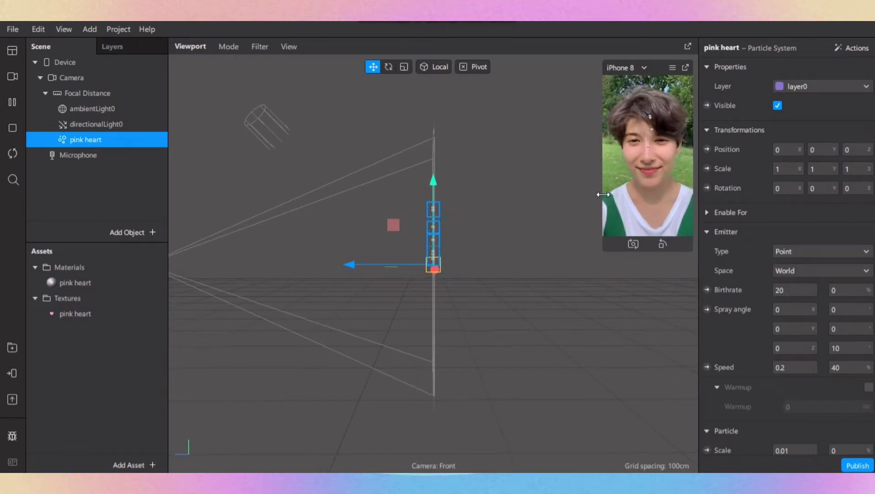
left_click_drag(593, 219, 549, 274)
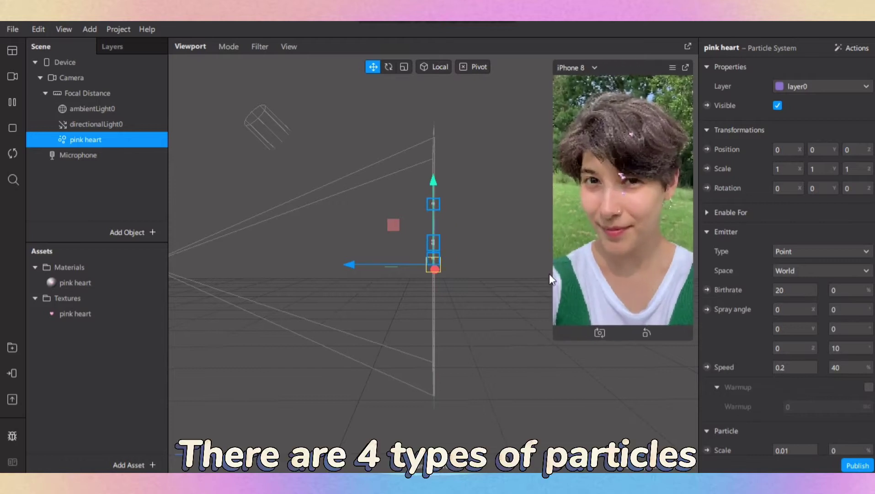
Try the Plane, Line, Ring and Point emitter types on the pink heart particle system
left_click(792, 255)
left_click(794, 279)
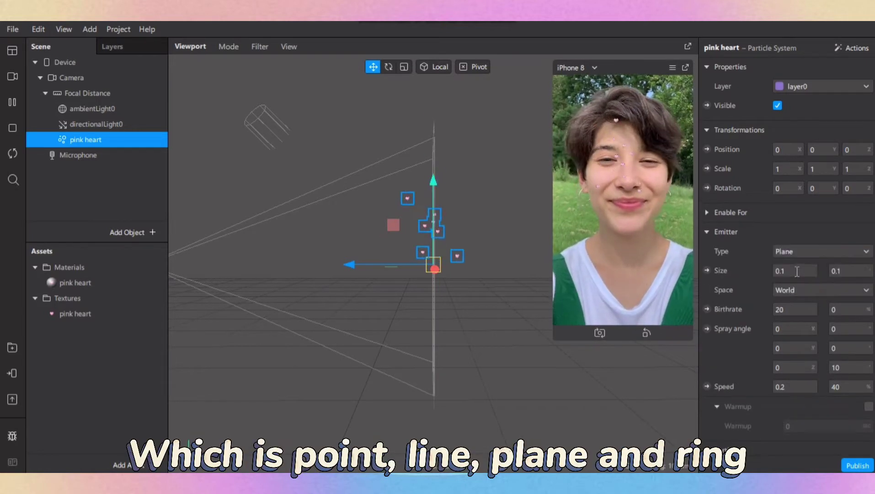
left_click(790, 250)
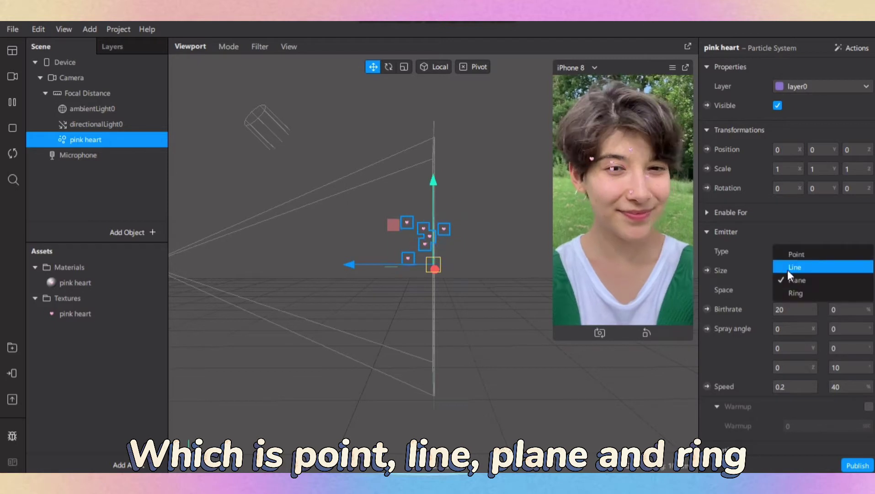
left_click(788, 268)
left_click(804, 252)
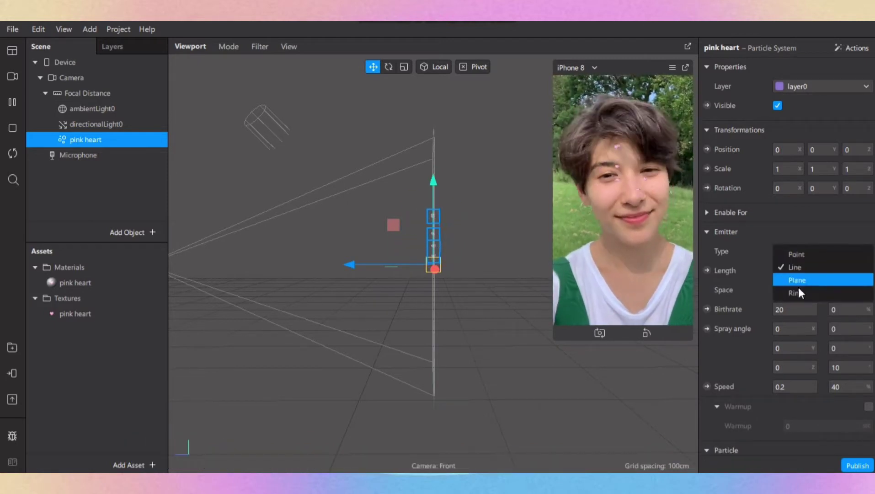
left_click(808, 292)
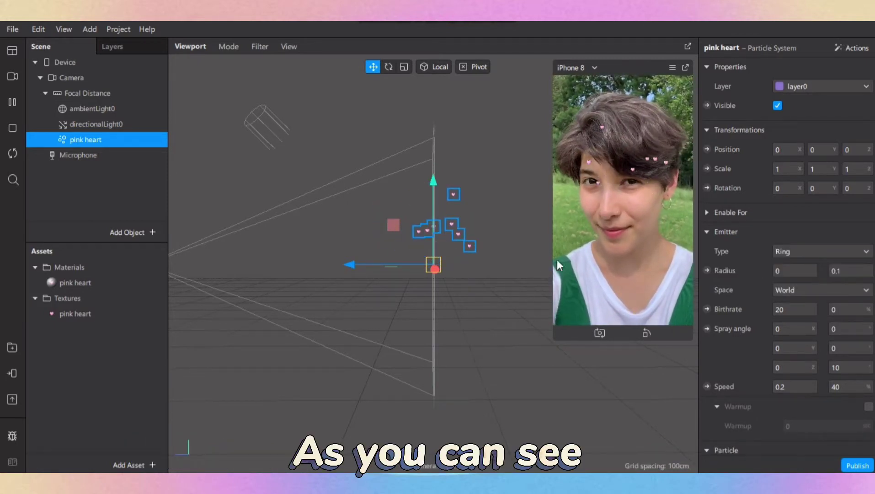
left_click(820, 247)
left_click(824, 254)
Set the pink heart emitter's type to Ring with a maximum radius of 1
left_click(825, 254)
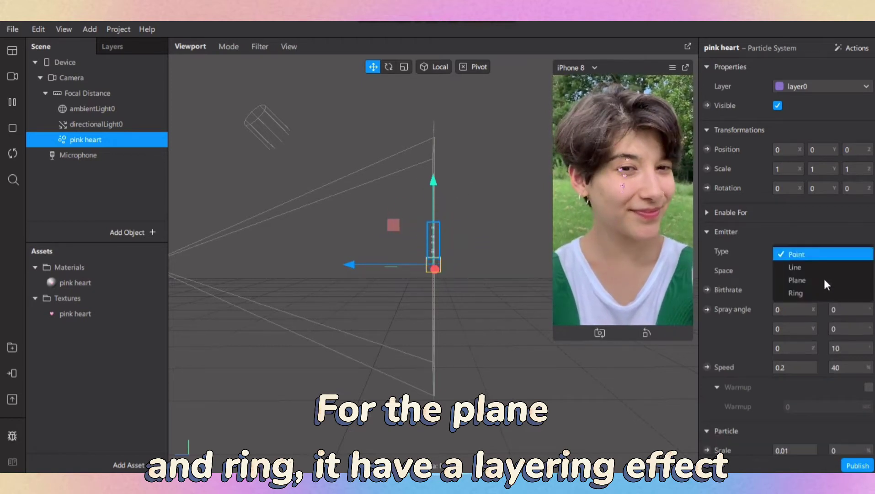
left_click(823, 294)
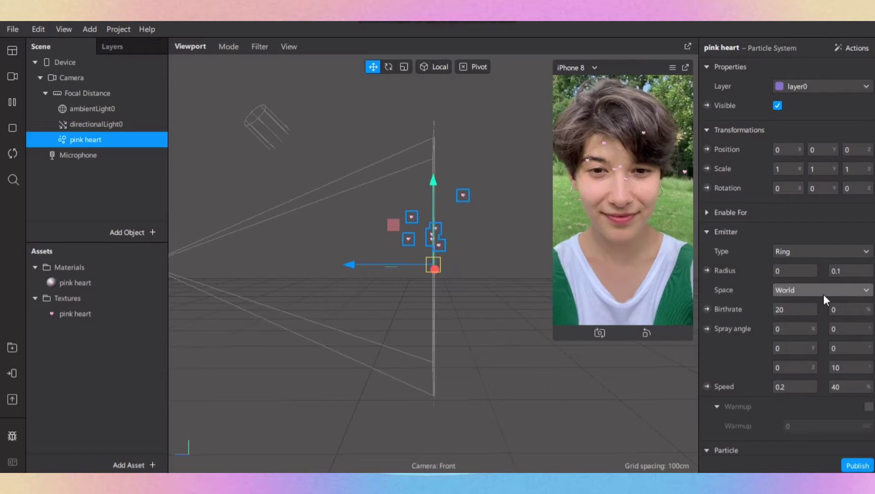
left_click(854, 270)
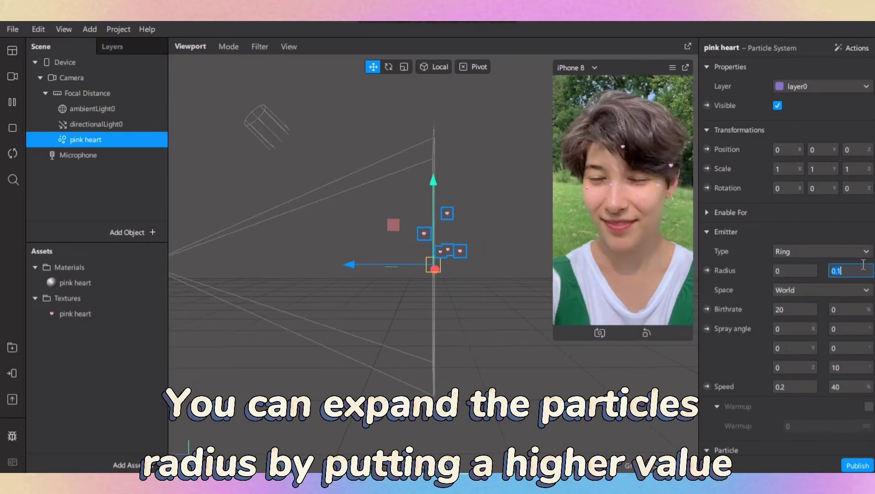
type("1")
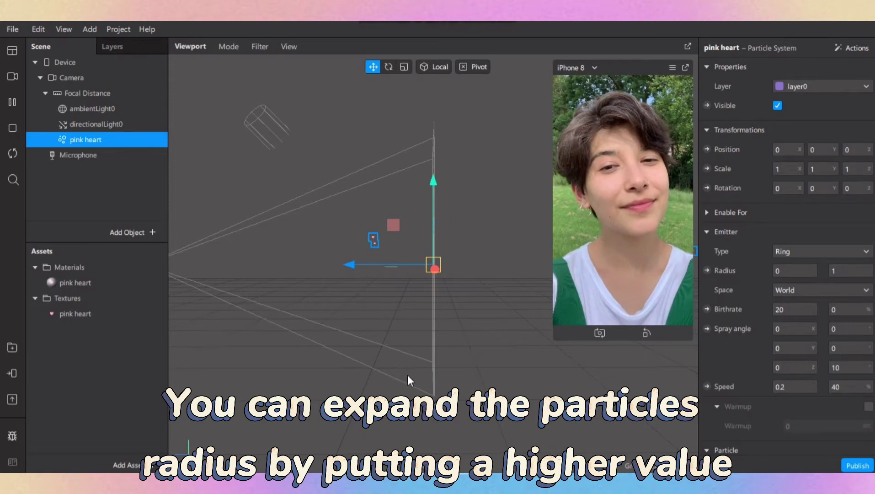
View the emitter from the front, shrink the device preview and raise the ring's maximum radius to 10
left_click_drag(408, 374, 535, 368)
scroll(533, 370, "down", 5)
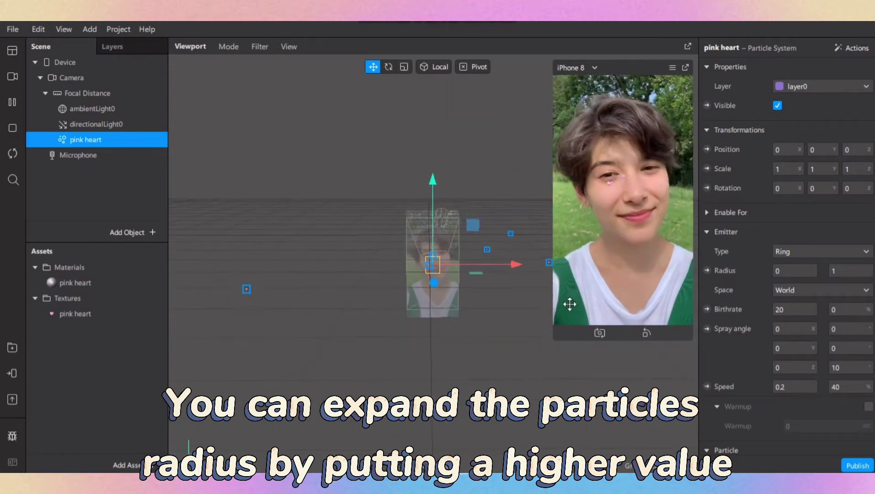
left_click_drag(553, 297, 634, 211)
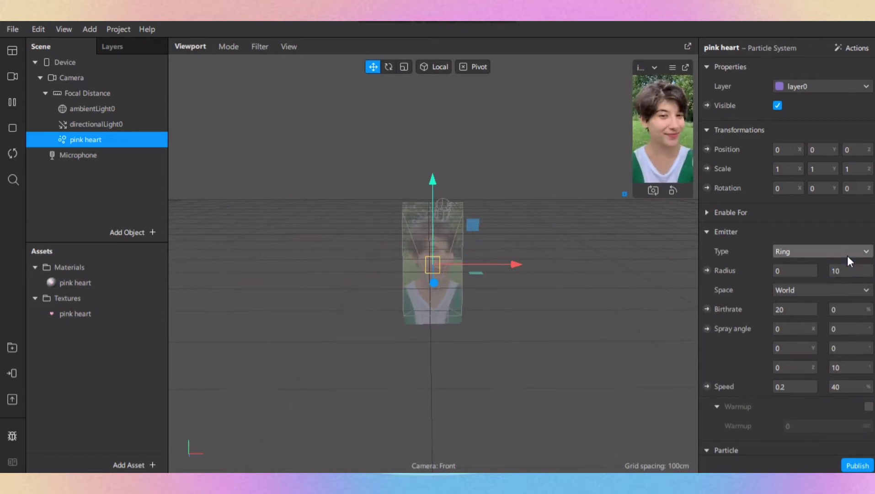
key("Return")
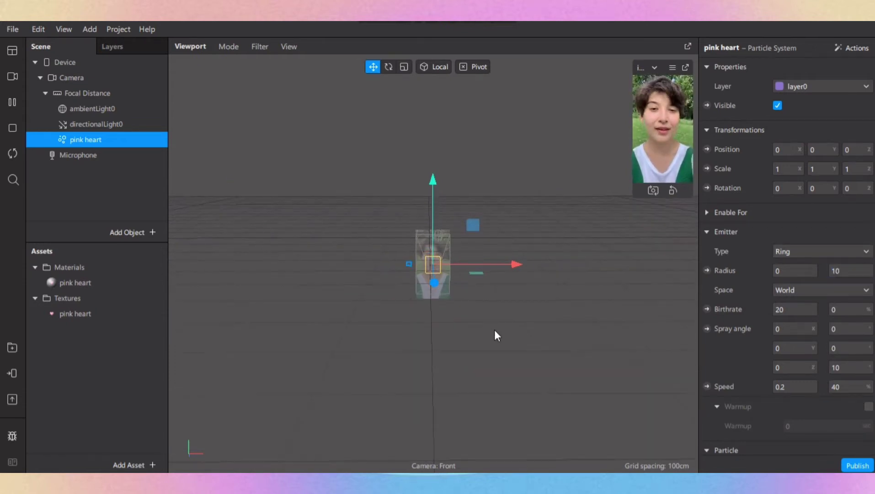
Set the ring emitter's maximum radius to 0.5 and its birthrate to 20
left_click(855, 270)
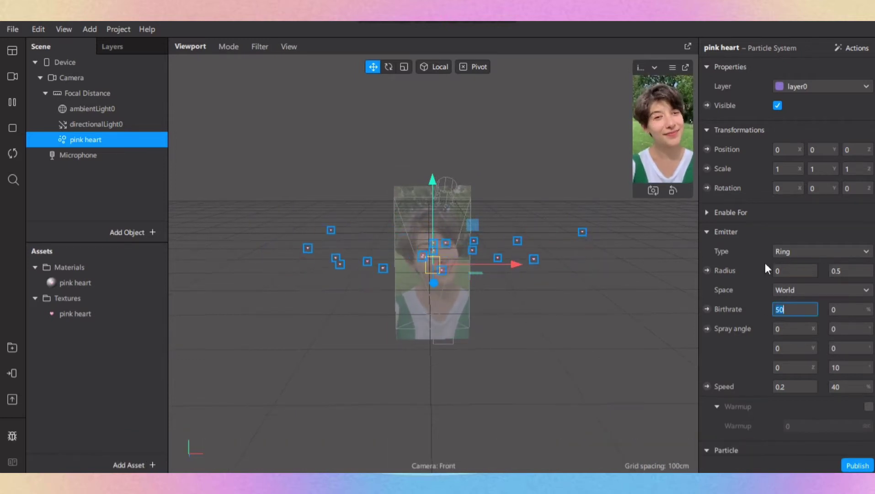
key("BackSpace")
key("Return")
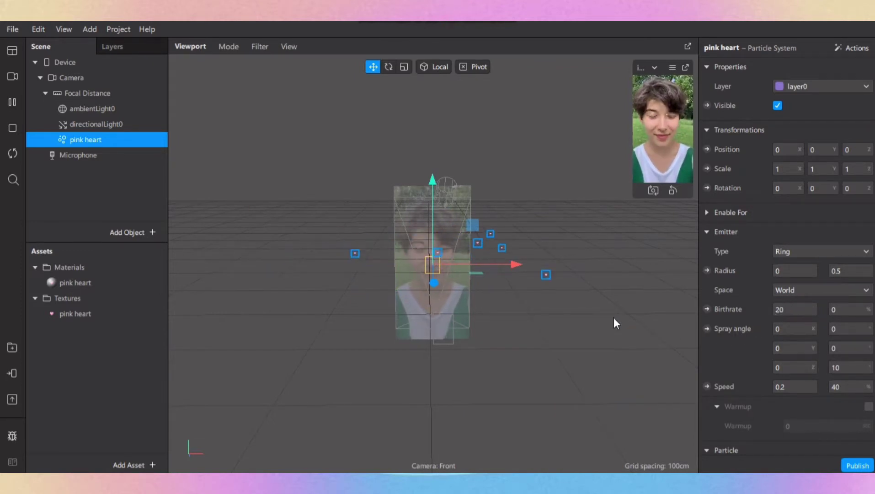
Set the particle speed to 0.05 and enlarge the device preview to check the motion
scroll(836, 339, "down", 3)
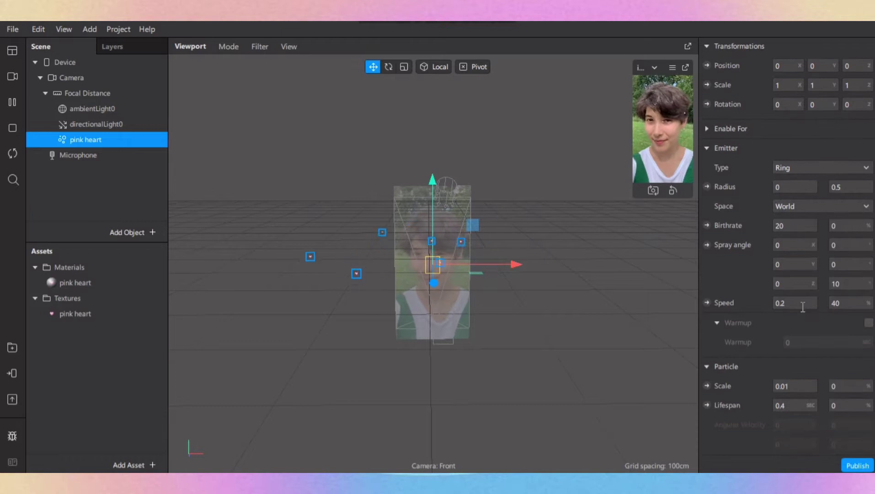
left_click(803, 304)
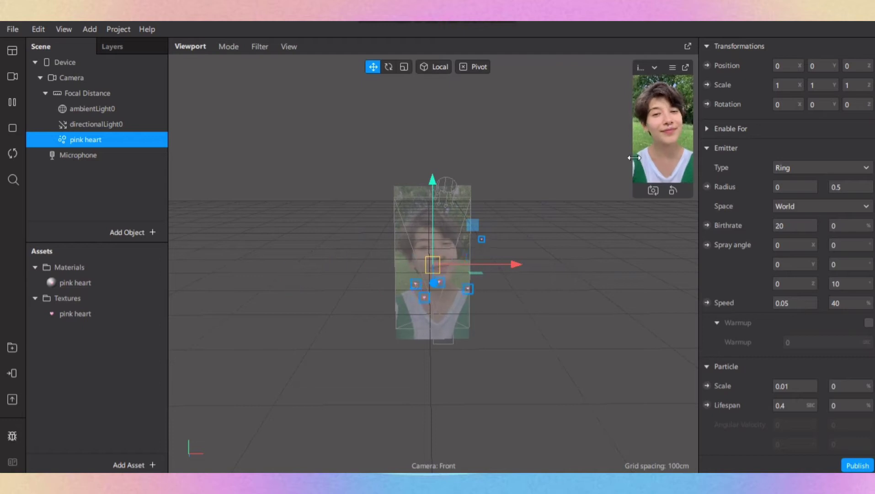
left_click_drag(634, 158, 550, 340)
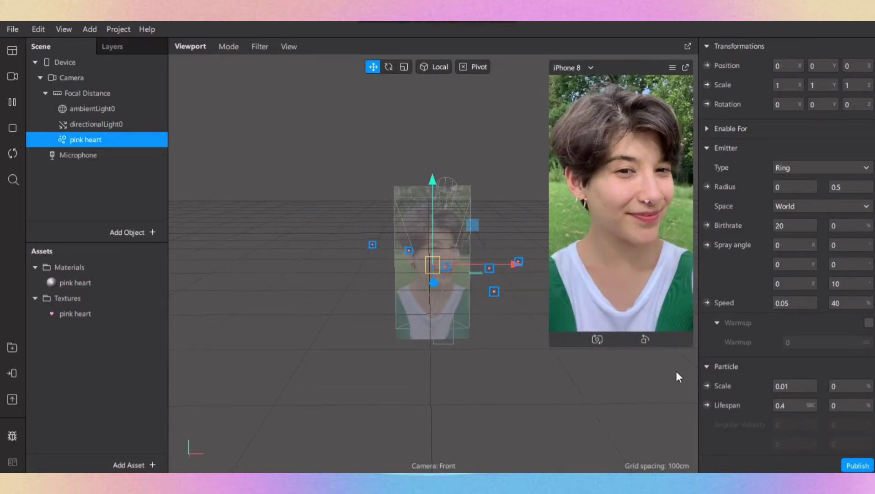
Set the emitter's particle speed to 0.2
left_click(791, 303)
type("0")
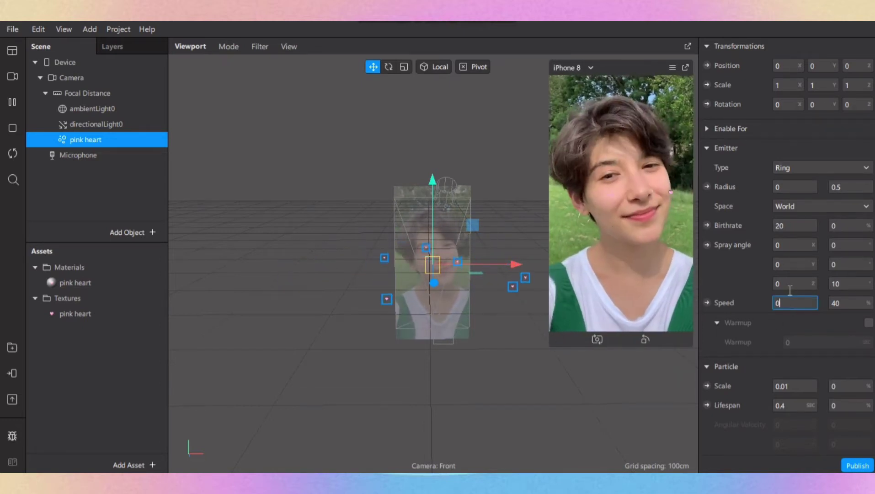
type(".2")
key("Return")
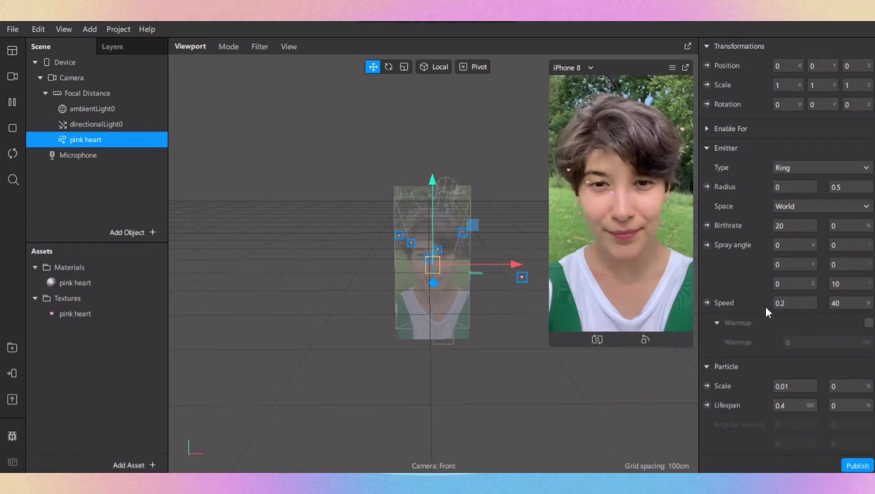
Try particle scales of 0.5 and 0.1 for the pink hearts
scroll(815, 343, "down", 2)
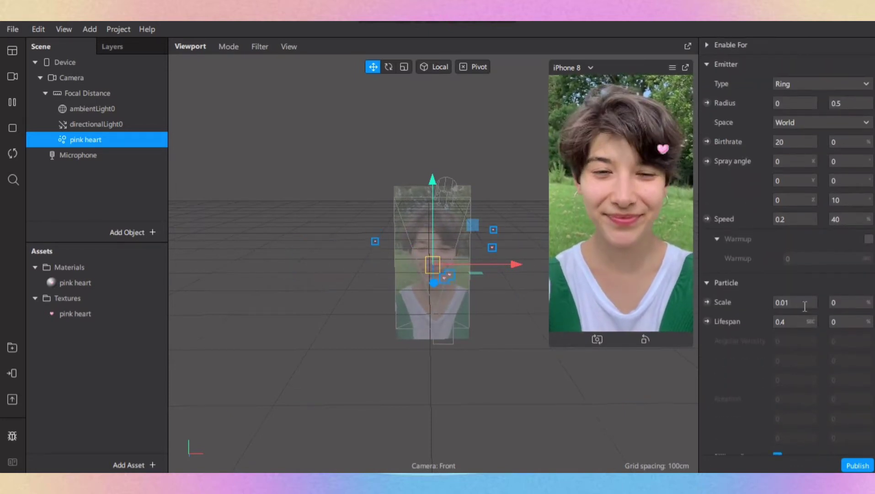
left_click(805, 304)
type("0.5")
key("Return")
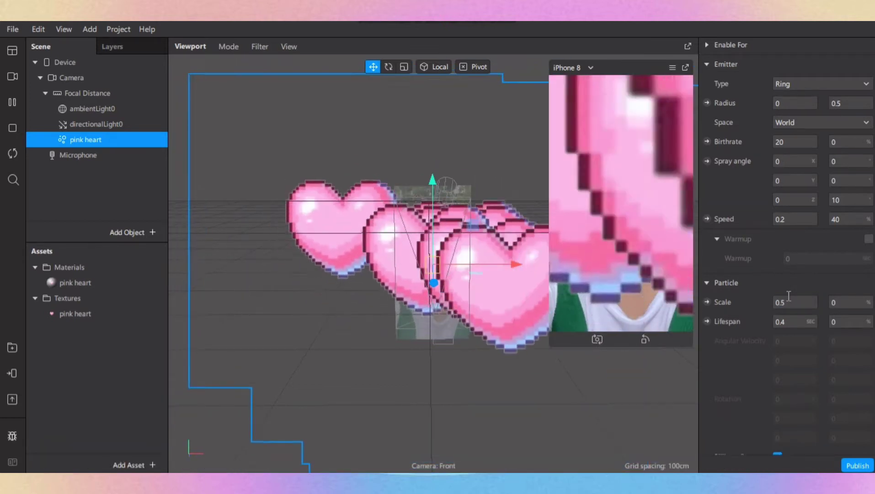
left_click(788, 298)
type("0.")
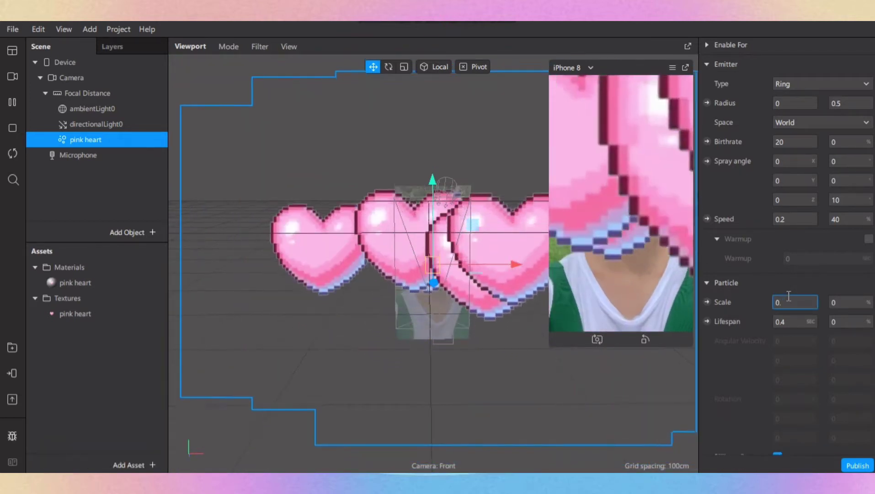
type("1")
key("Return")
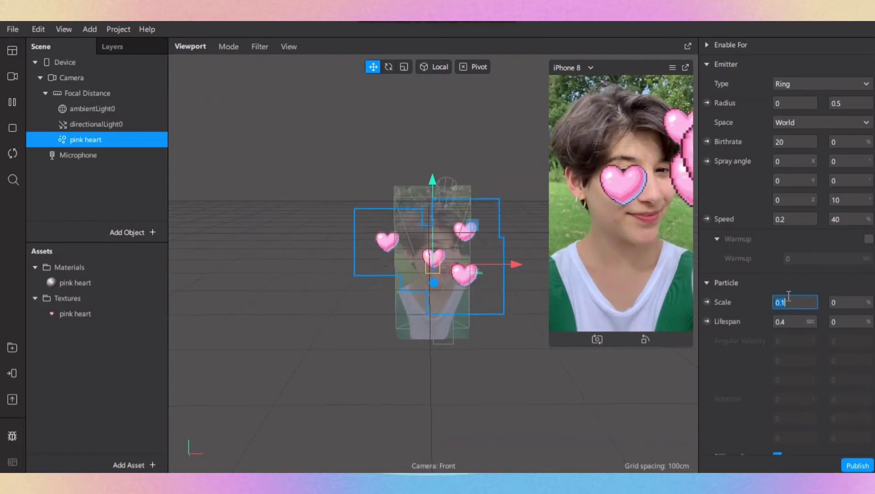
Set the pink heart particles' scale to 0.03
type("0.0")
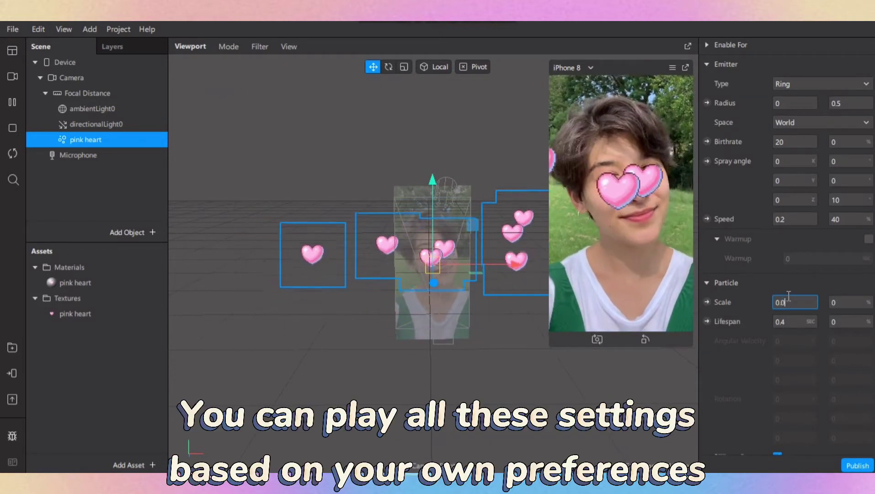
type("3")
key("Return")
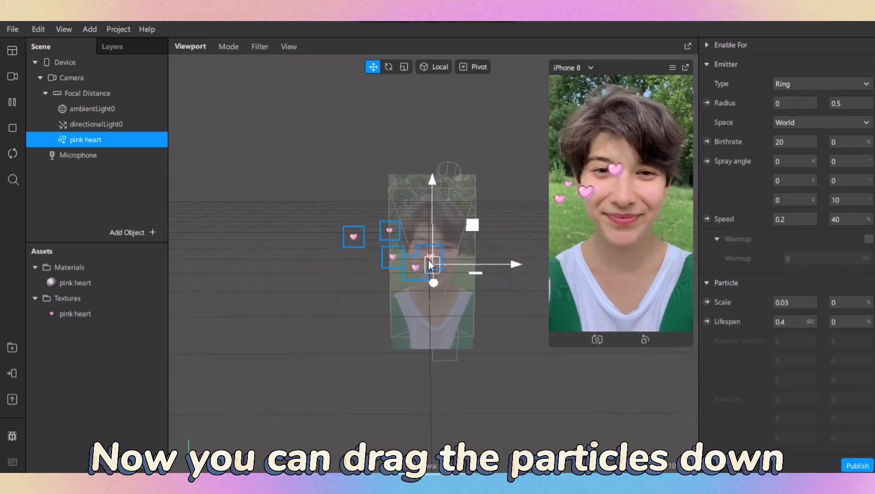
Move the pink heart emitter down to the lower edge of the camera image in the viewport
left_click_drag(428, 260, 431, 325)
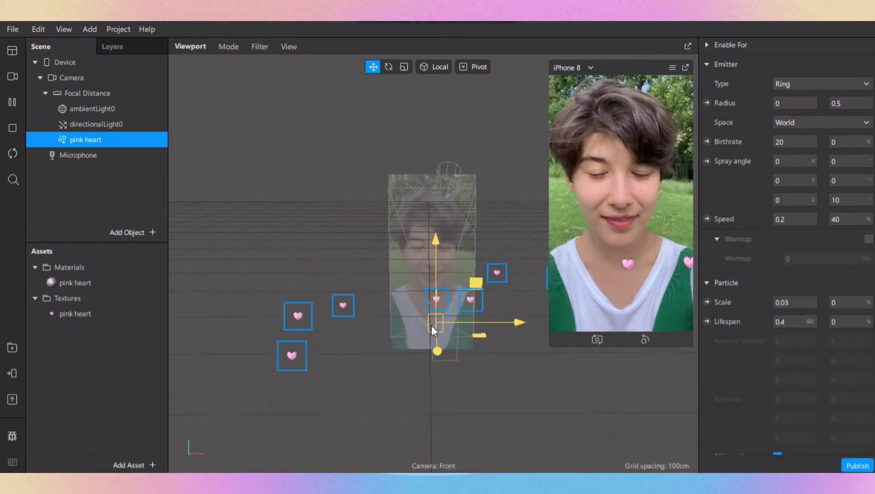
scroll(403, 341, "up", 2)
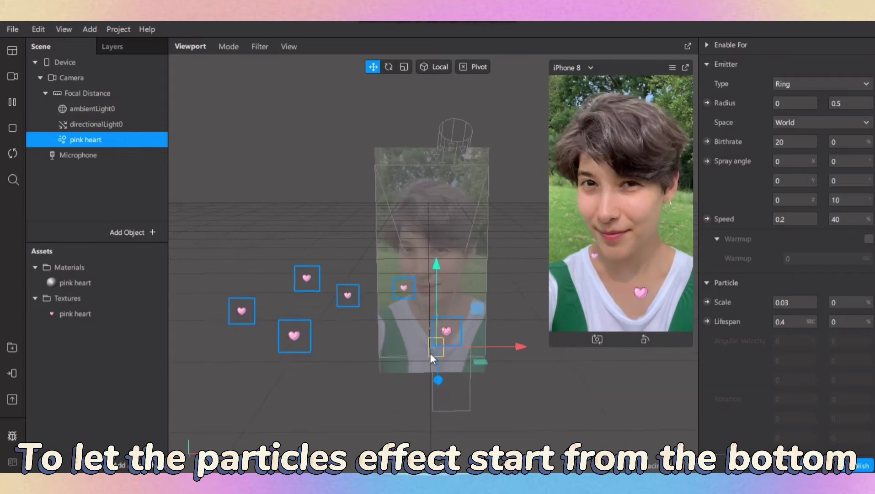
Switch the viewport to 2D mode and move the pink heart emitter down to the bottom edge of the camera image
scroll(324, 260, "up", 2)
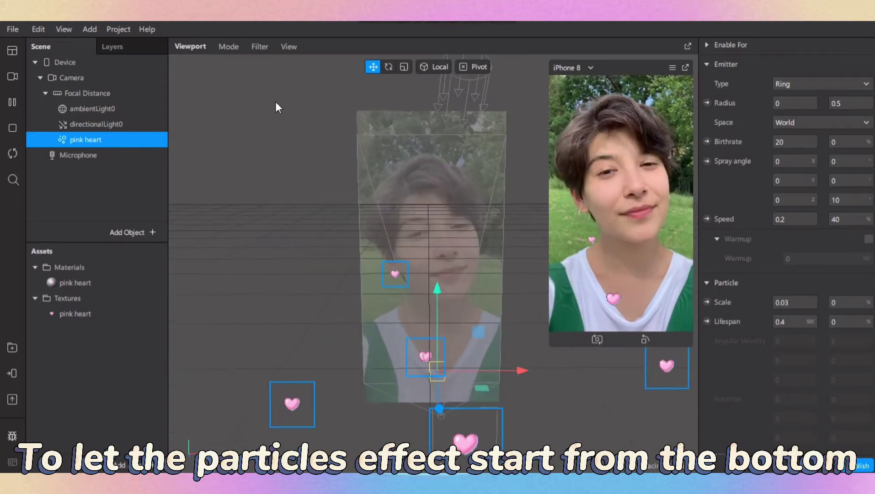
left_click(228, 46)
left_click(239, 87)
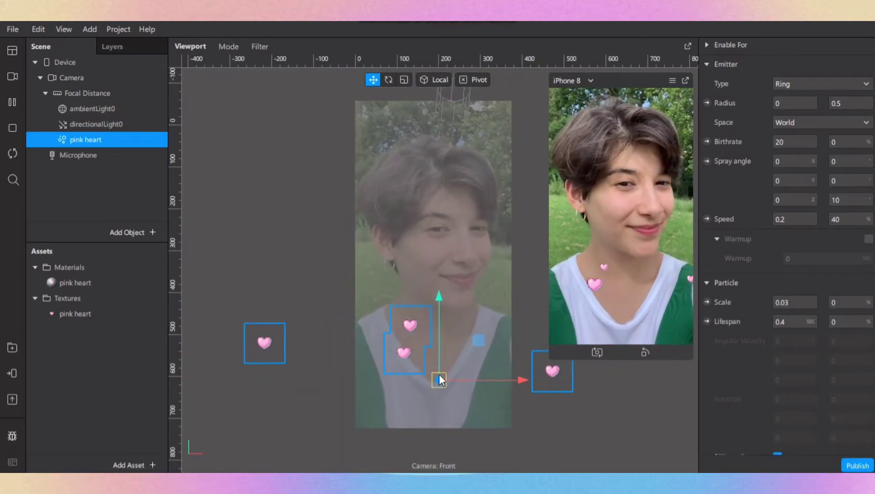
left_click_drag(439, 378, 438, 417)
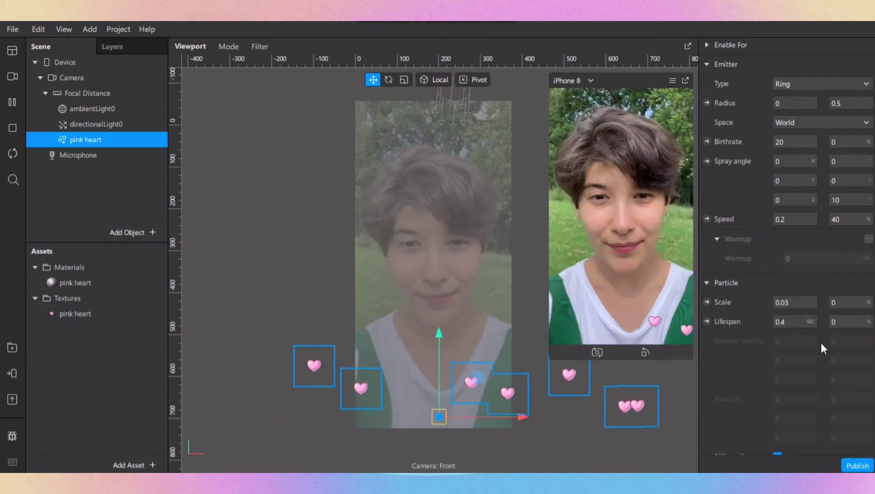
Set the pink heart particles' lifespan to 15 seconds
scroll(823, 350, "down", 3)
scroll(804, 297, "up", 3)
left_click(794, 324)
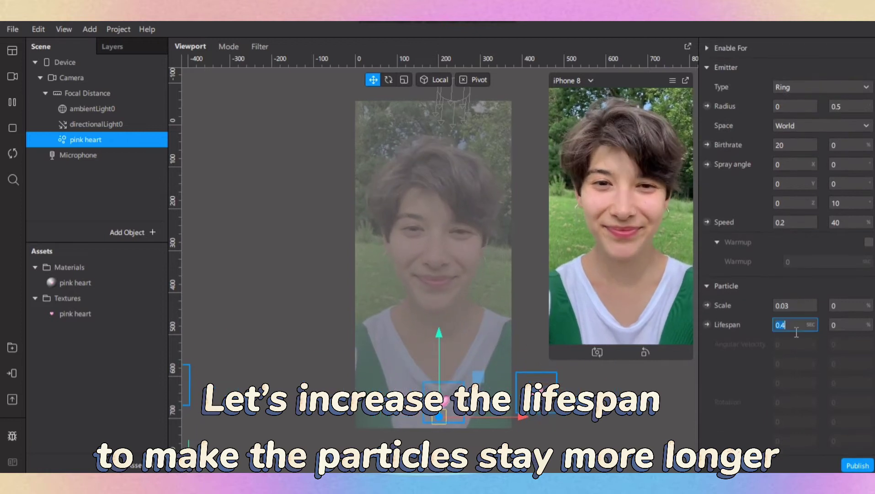
type("15")
key("Return")
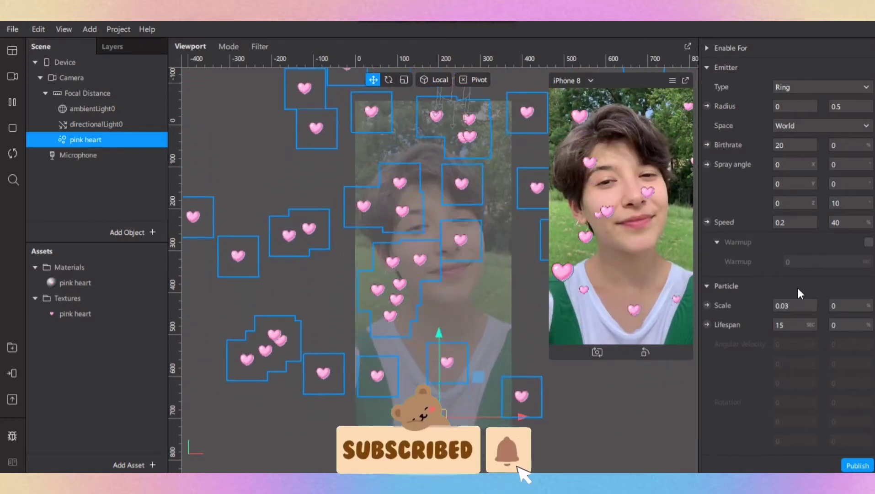
Set the pink heart particles' spin to 90 degrees
scroll(823, 329, "down", 3)
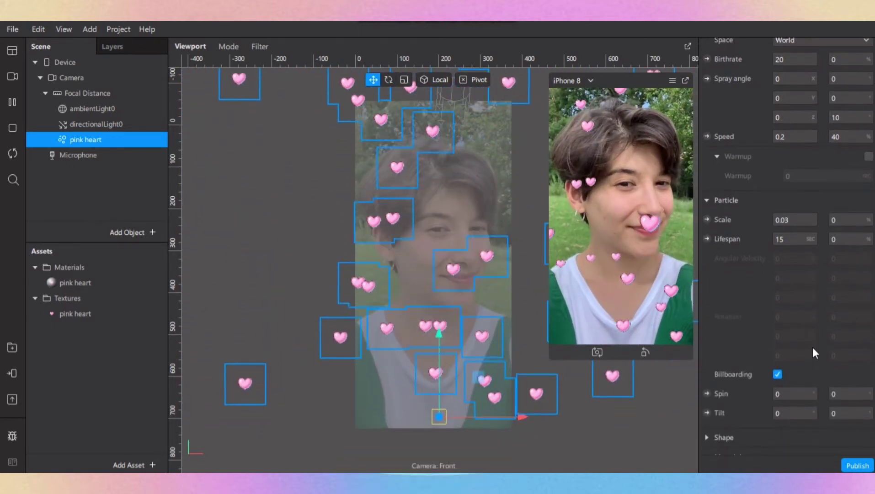
scroll(805, 381, "down", 3)
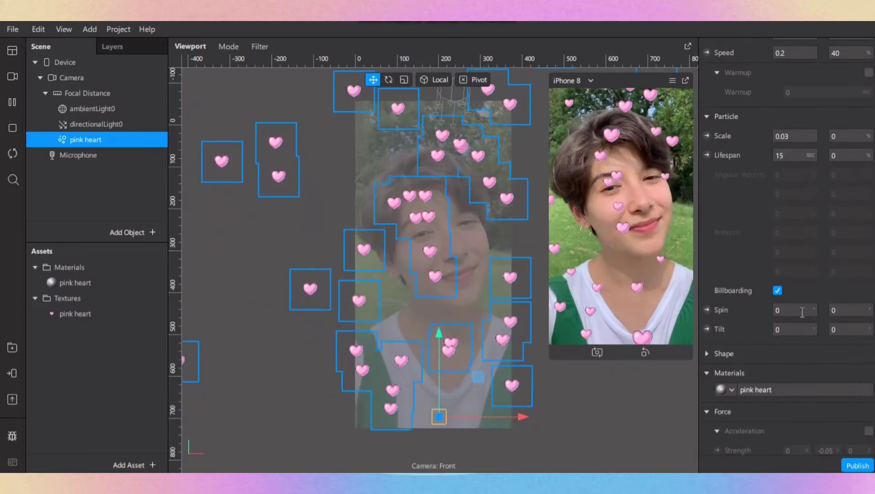
left_click(792, 311)
type("90")
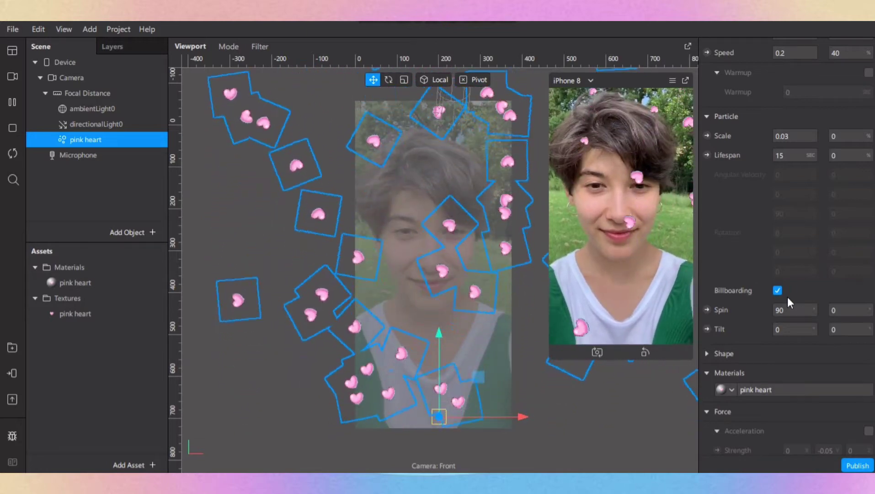
Try the Cube shape for the pink heart particles
scroll(777, 377, "down", 3)
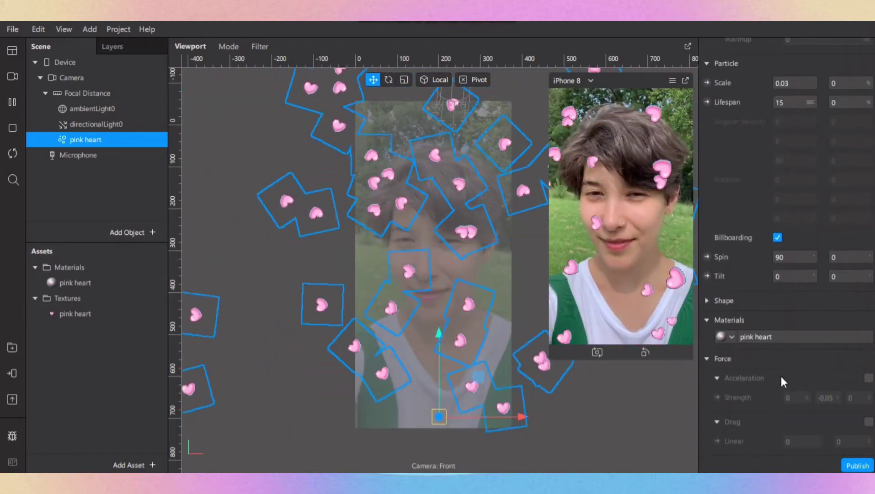
scroll(800, 329, "down", 1)
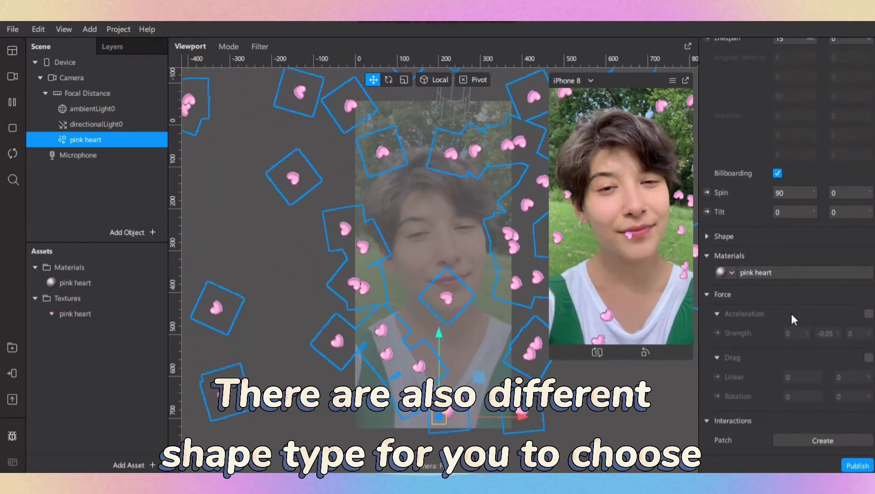
left_click(706, 238)
left_click(834, 256)
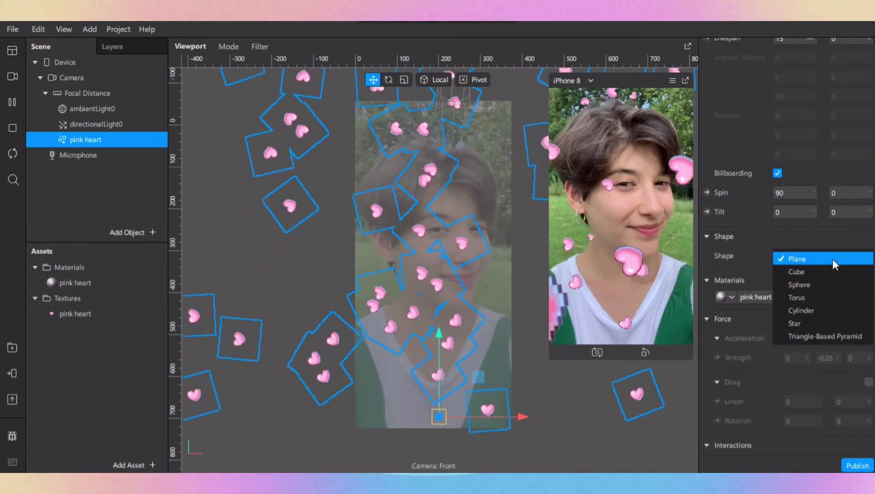
left_click(828, 272)
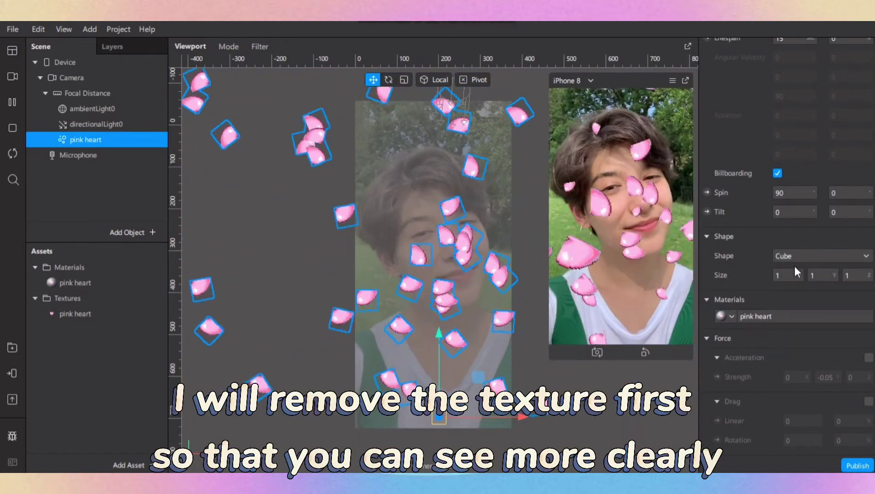
Remove the texture from the pink heart material and set its diffuse color to magenta #ff00ff
left_click(70, 283)
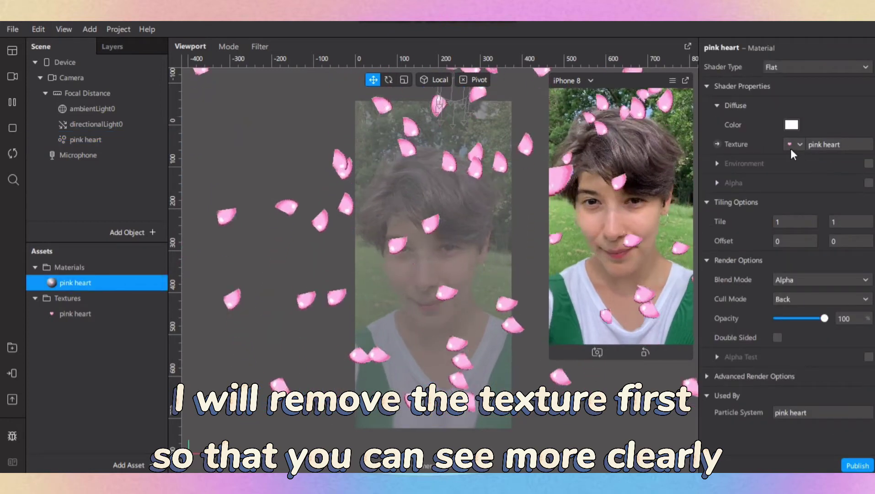
left_click(794, 146)
left_click(808, 222)
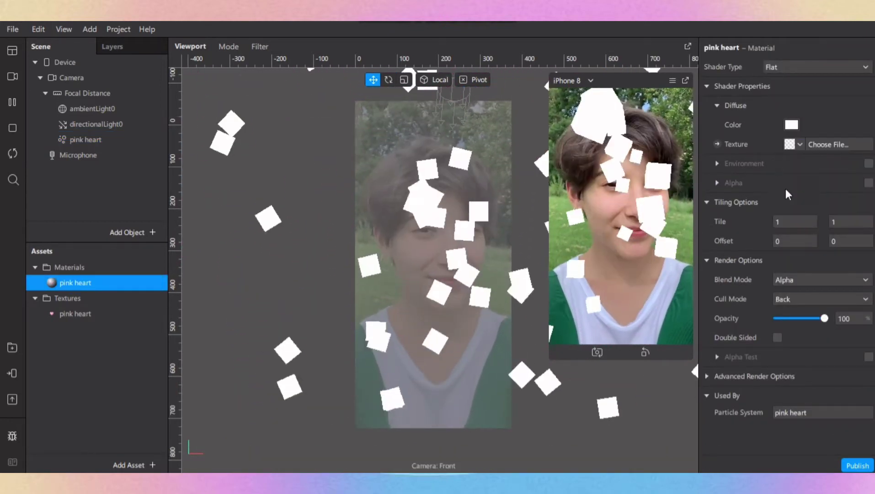
left_click(791, 122)
left_click(307, 217)
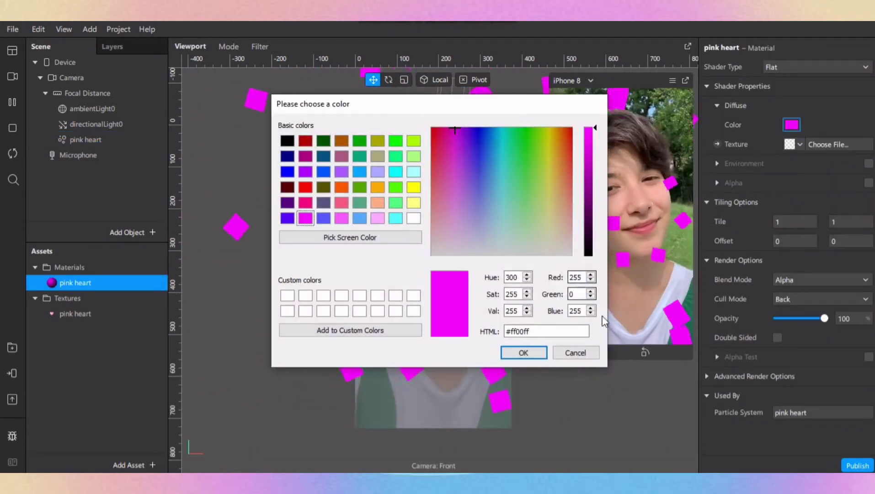
left_click(521, 350)
Change the pink heart material's shader type to Physically-Based, with metallic at 72% and roughness at 56%
left_click(847, 66)
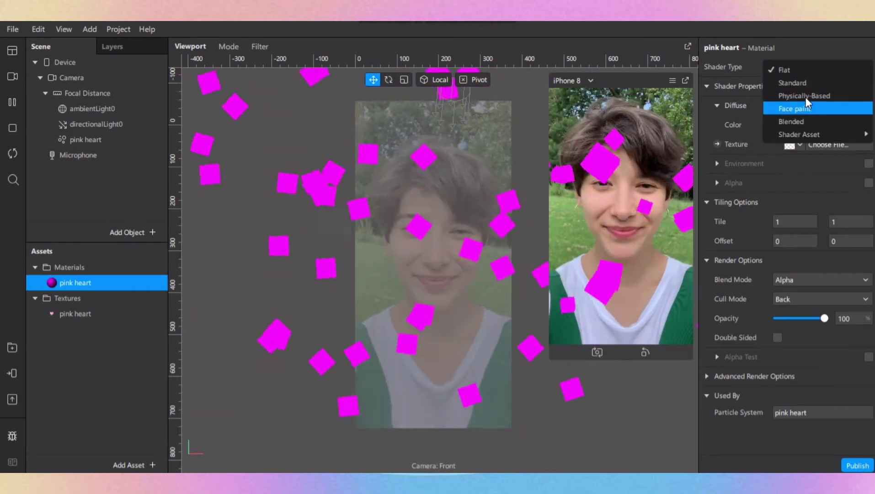
left_click(819, 96)
left_click_drag(788, 202, 809, 224)
Set the pink heart material's blend mode to Add
scroll(807, 275, "down", 3)
left_click(803, 310)
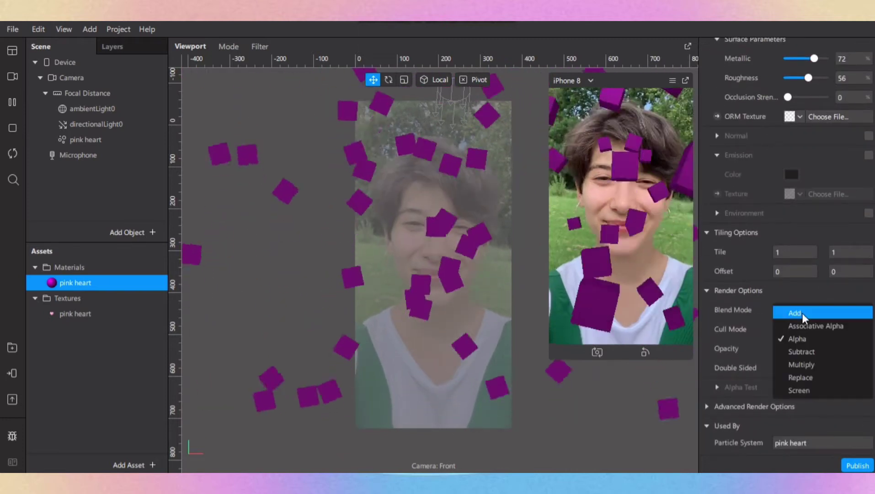
left_click(802, 312)
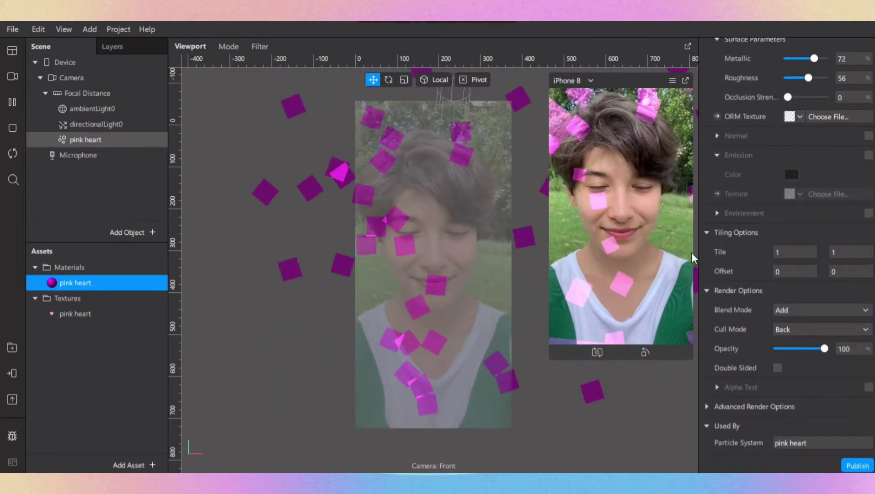
Try the Sphere and Torus shapes for the pink heart particle system
left_click(693, 259)
scroll(817, 348, "down", 5)
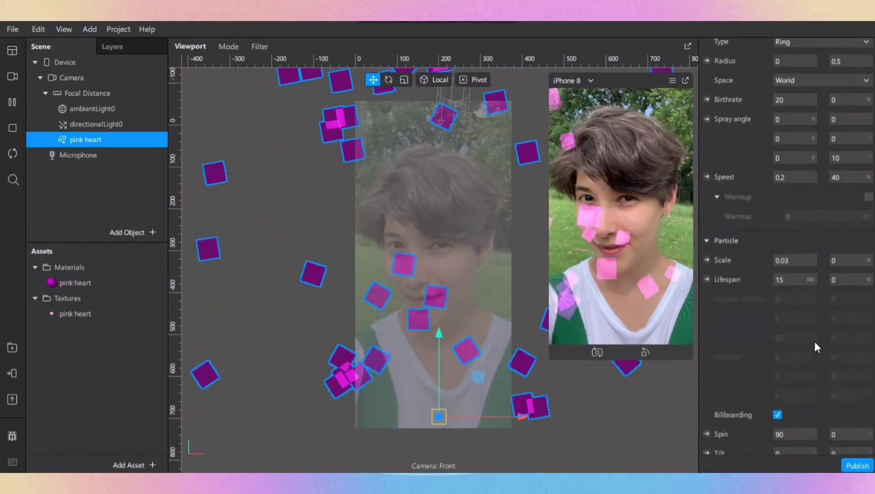
scroll(816, 345, "down", 4)
left_click(789, 343)
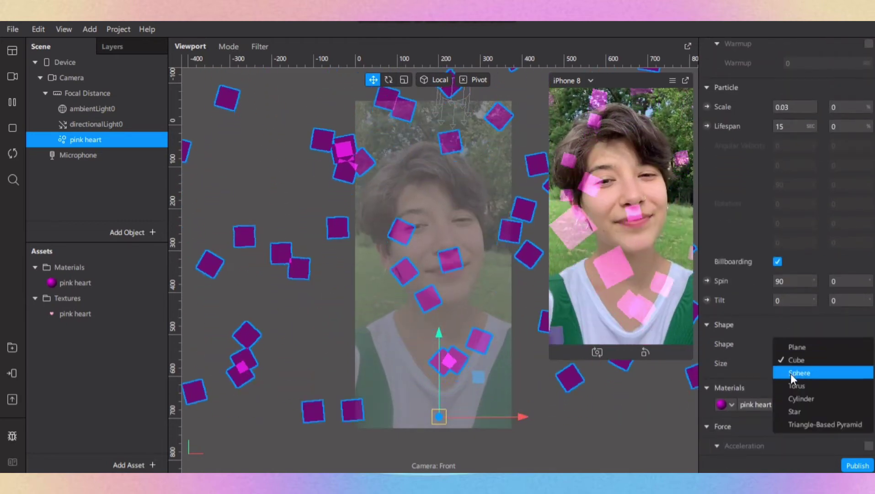
left_click(790, 373)
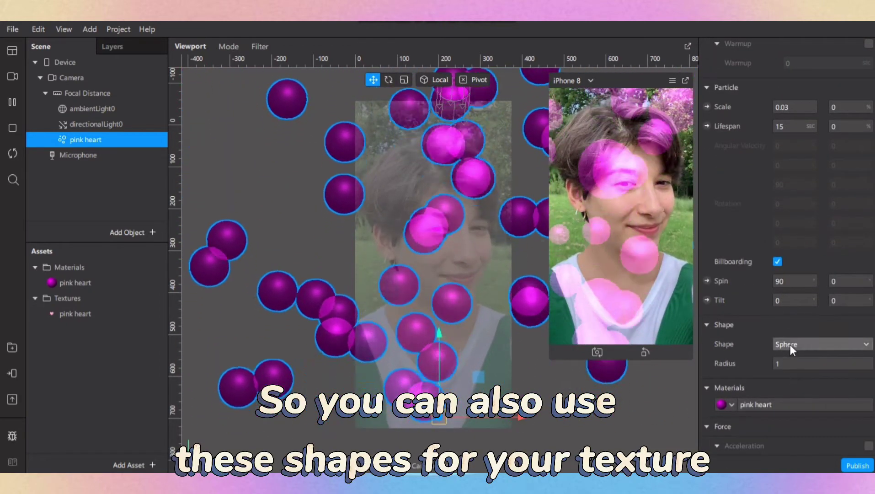
left_click(790, 345)
left_click(787, 384)
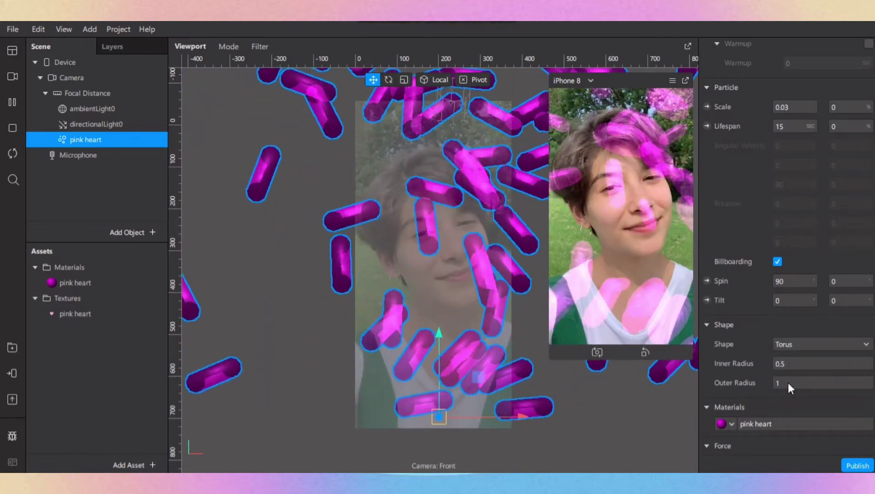
Try the Cylinder, Star and Triangle-Based Pyramid shapes for the particles
left_click(788, 345)
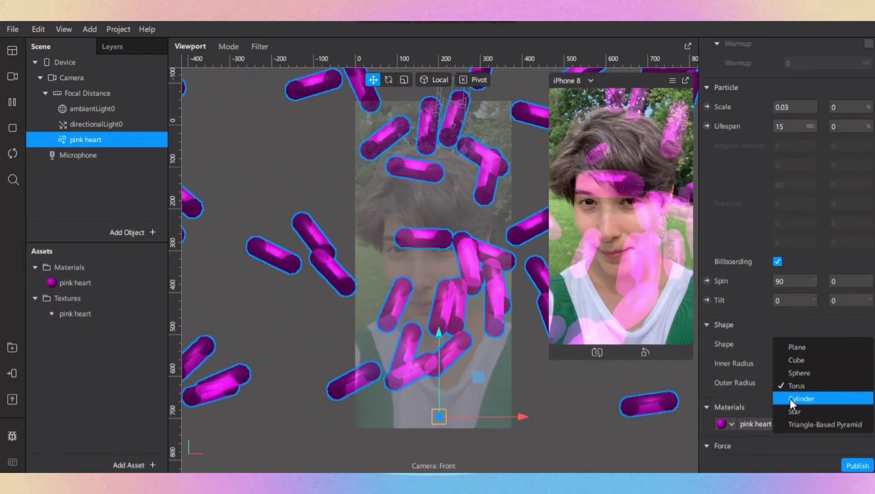
left_click(791, 399)
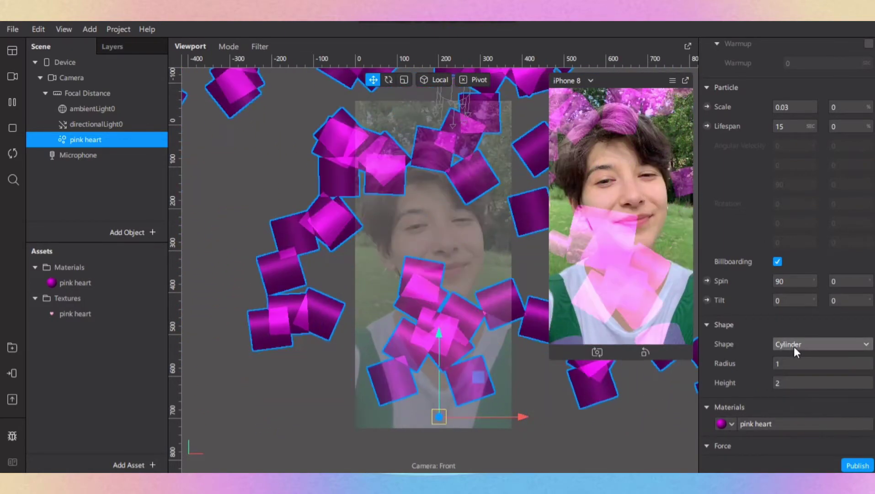
left_click(791, 345)
left_click(787, 408)
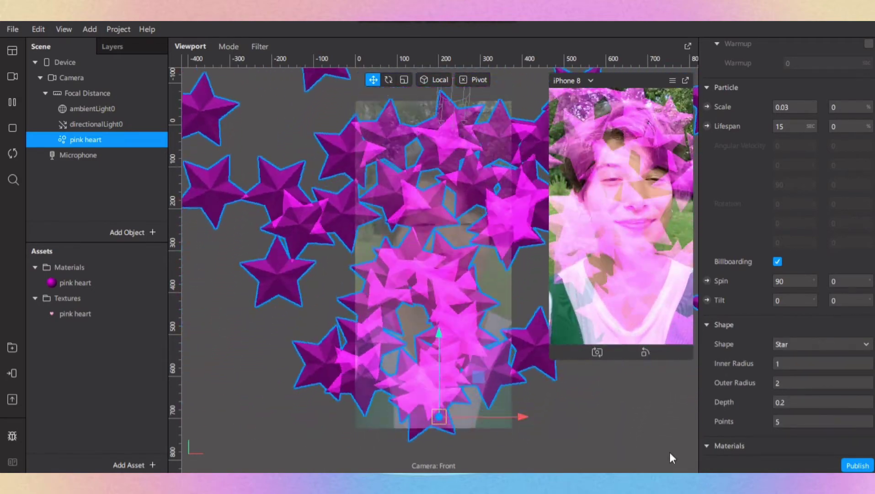
left_click(794, 344)
left_click(779, 421)
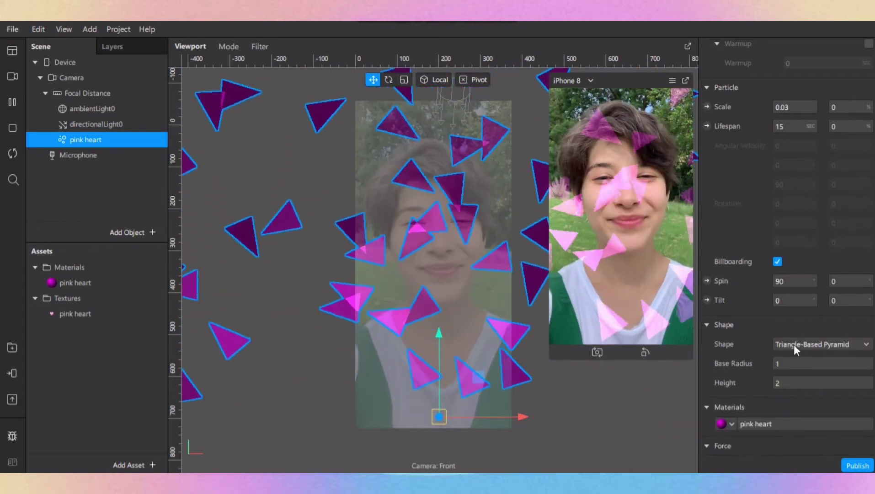
Reapply the pink heart texture to the pink heart material and set its albedo color to white
scroll(801, 352, "down", 3)
scroll(810, 358, "up", 2)
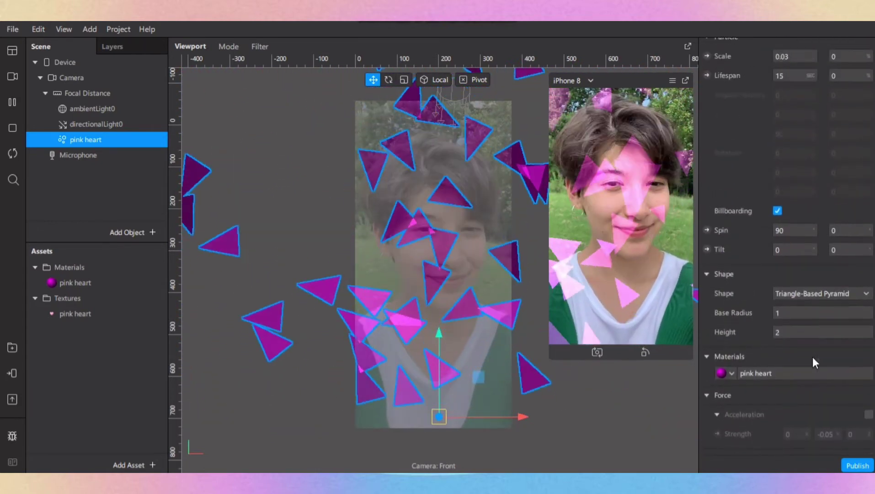
scroll(812, 358, "up", 1)
scroll(796, 355, "up", 4)
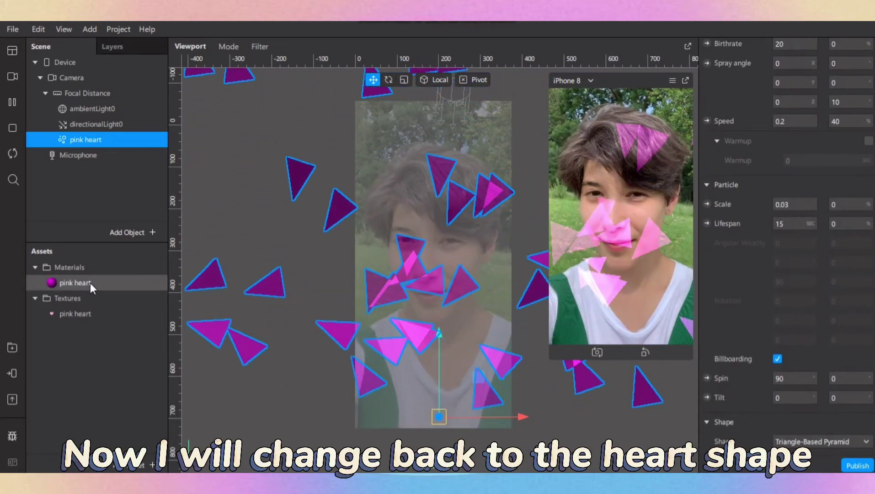
left_click(90, 283)
left_click(798, 164)
left_click(802, 183)
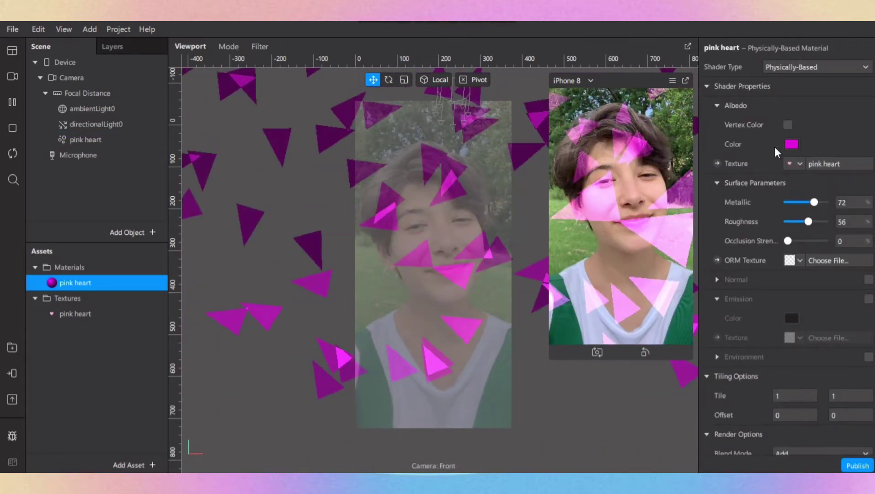
left_click(792, 144)
left_click(412, 208)
left_click(520, 359)
Set the pink heart particle system's shape back to Plane
left_click(128, 140)
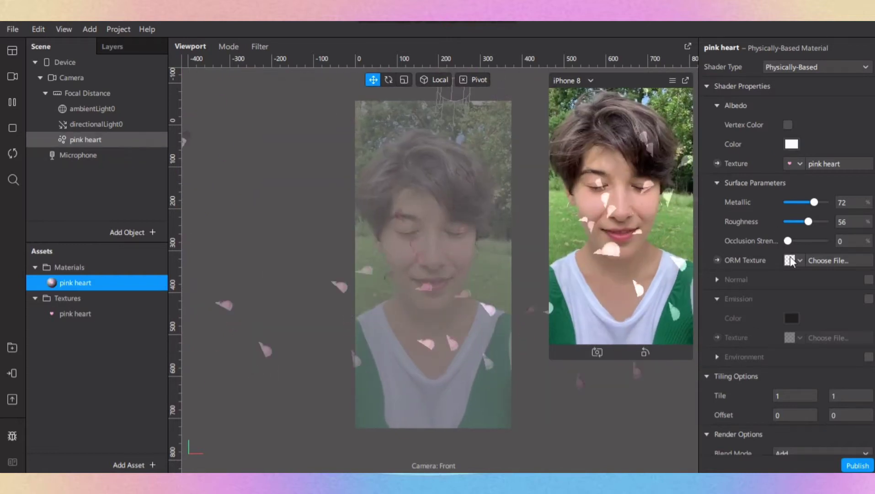
scroll(759, 343, "down", 4)
scroll(777, 366, "down", 5)
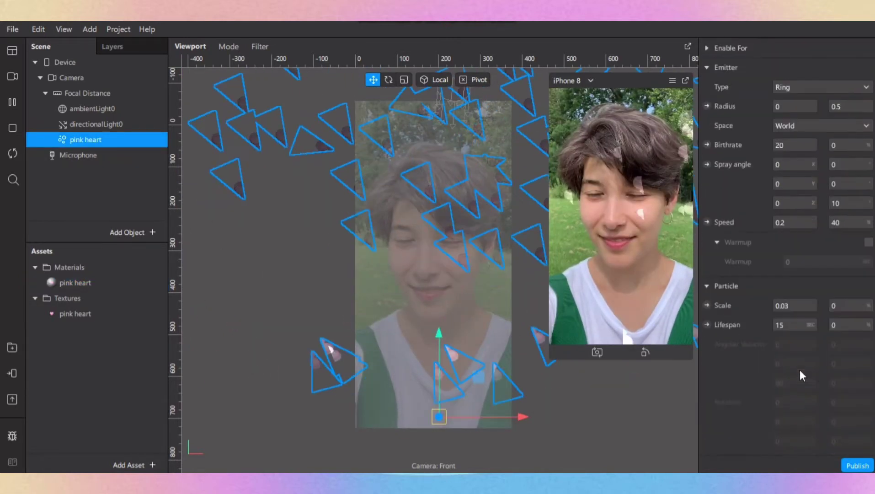
scroll(777, 356, "down", 2)
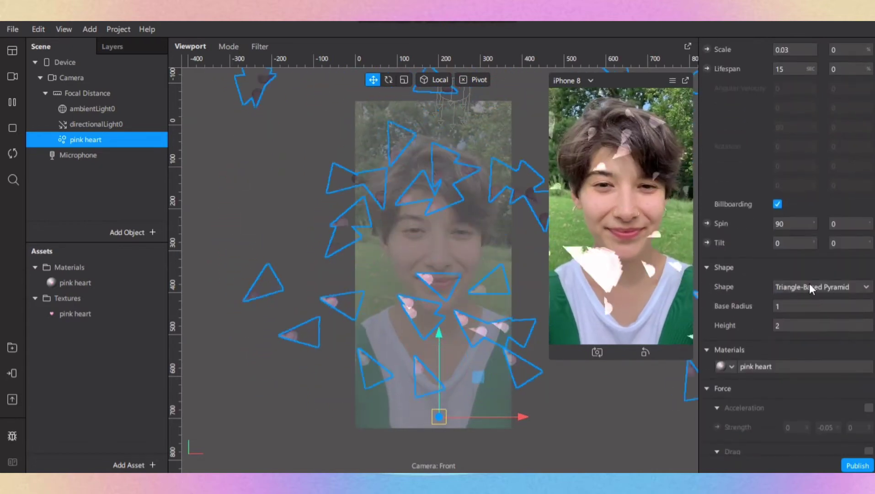
left_click(819, 285)
left_click(807, 290)
Set the pink heart material's shader type back to Flat and its blend mode to Alpha
left_click(117, 282)
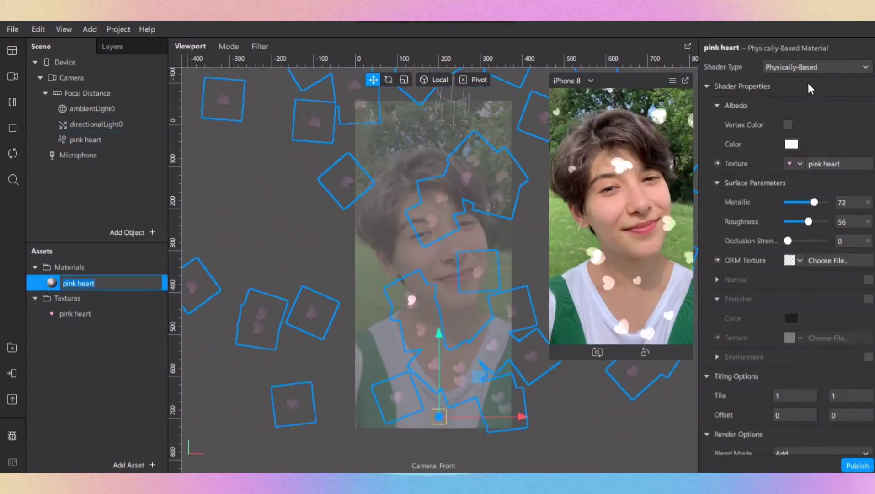
left_click(814, 67)
left_click(805, 69)
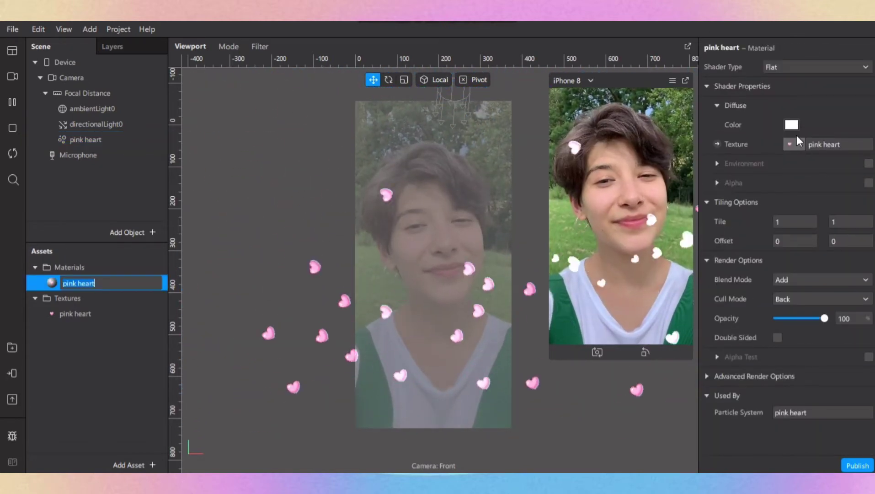
left_click(815, 280)
left_click(810, 309)
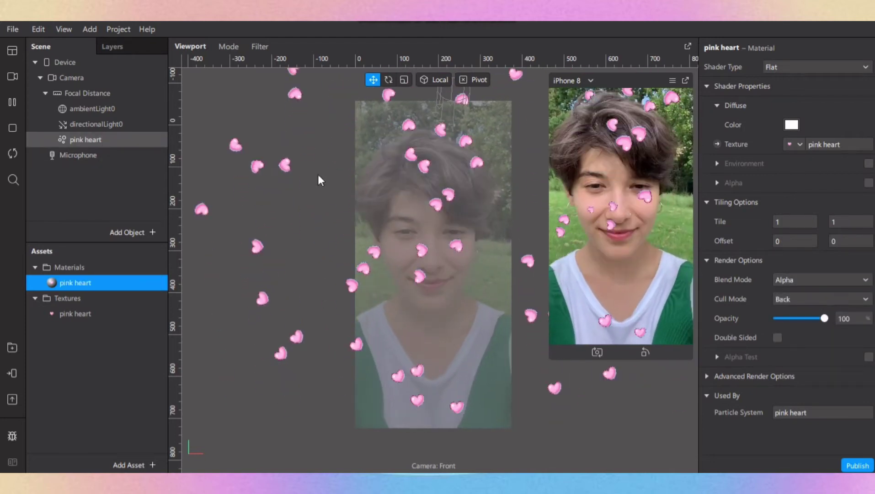
Set the pink heart particle system's X spray angle to 180 degrees
left_click(86, 139)
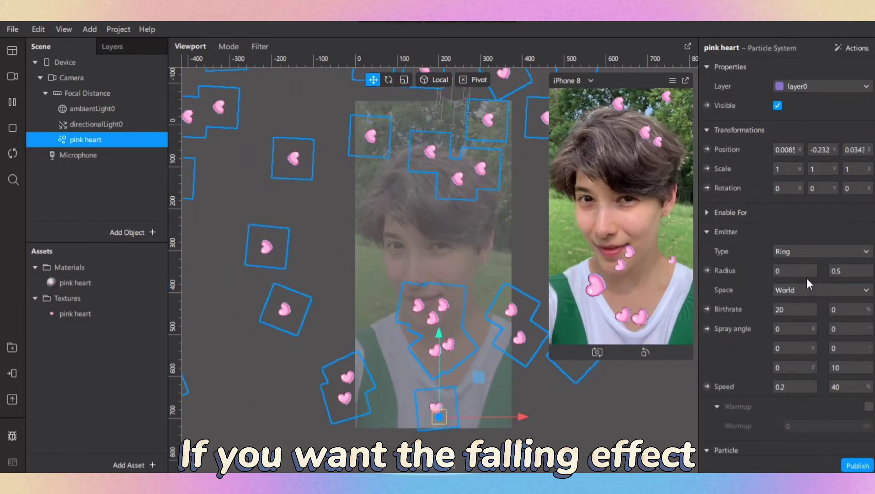
scroll(809, 277, "down", 8)
scroll(810, 275, "up", 5)
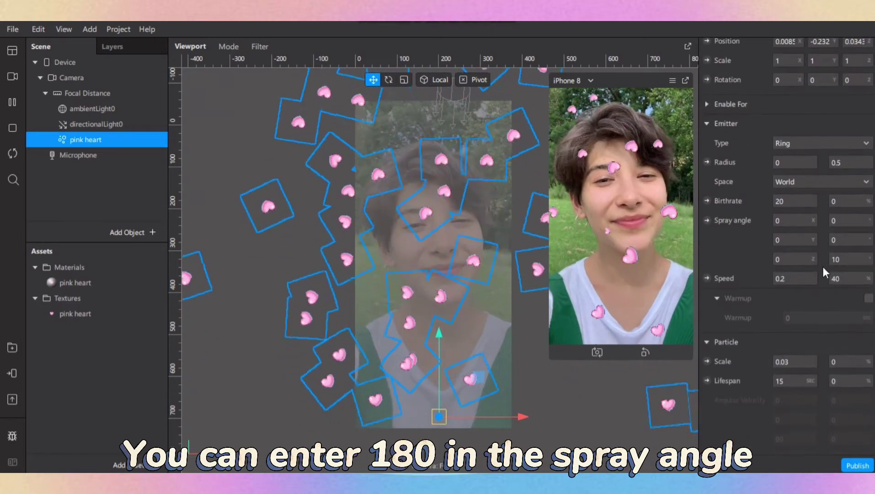
left_click(796, 222)
type("180")
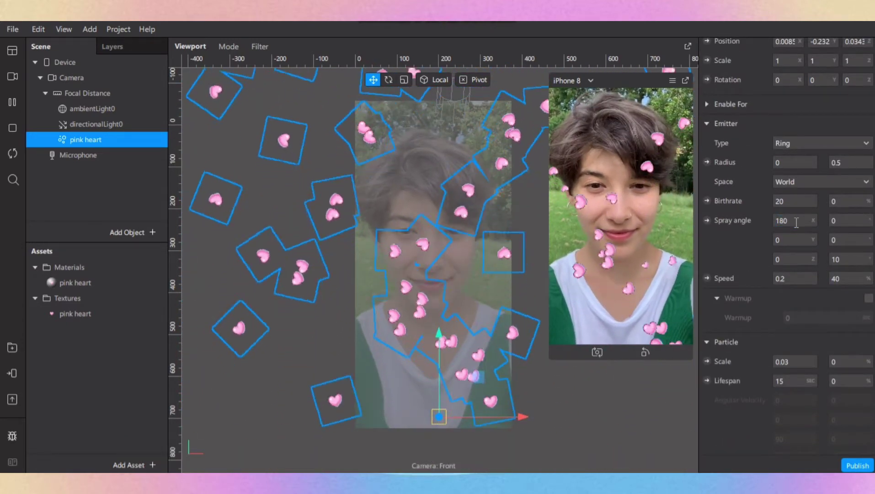
key("Return")
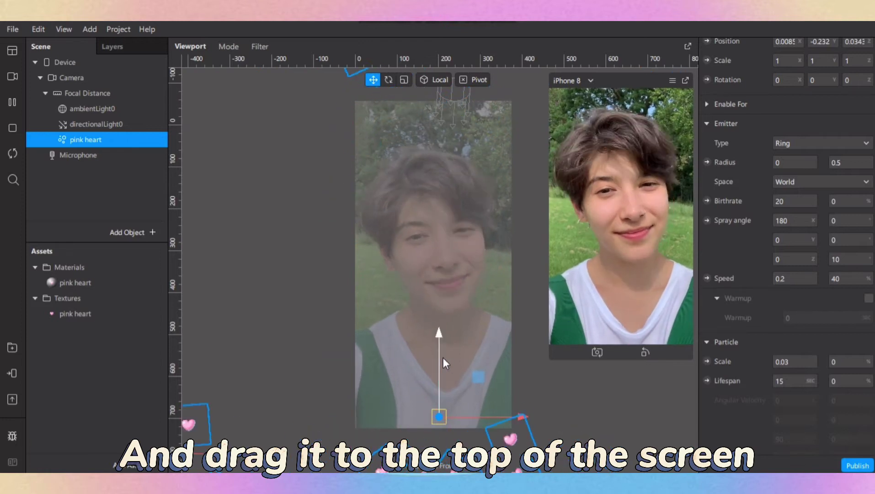
Move the pink heart emitter up to the top center of the camera frame, at a Y position of about 0.23
left_click_drag(443, 357, 442, 153)
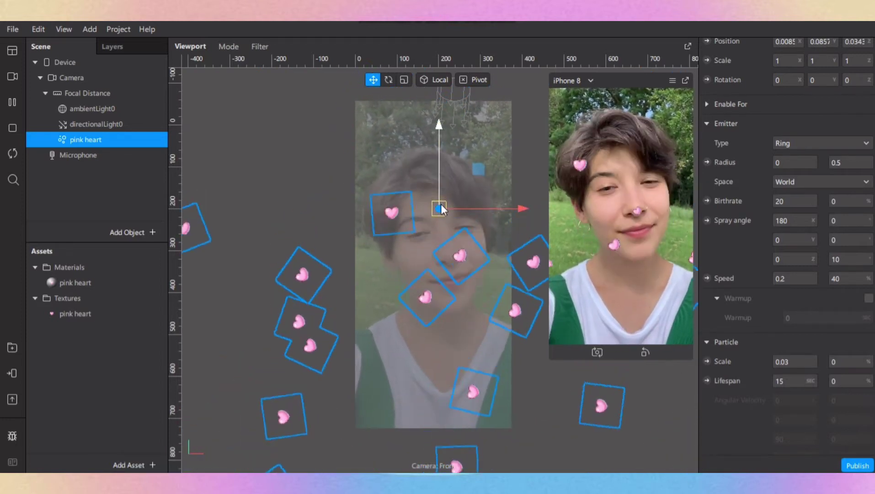
left_click_drag(454, 196, 438, 83)
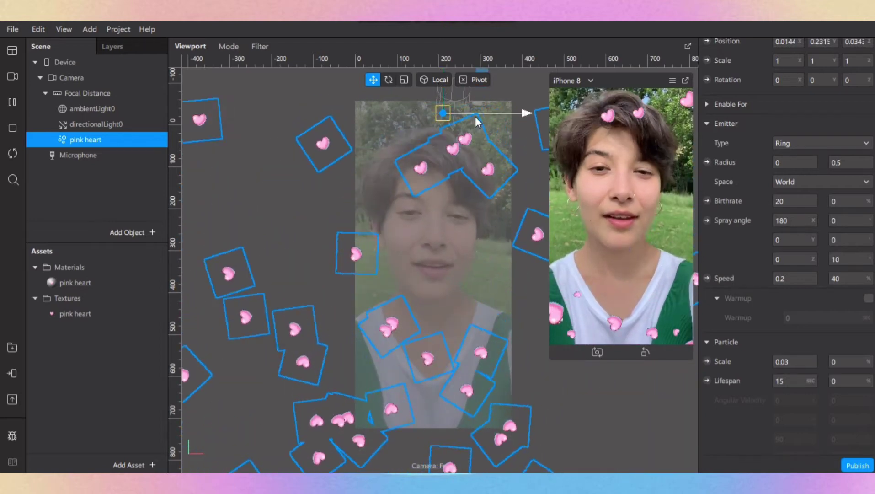
left_click_drag(467, 111, 440, 107)
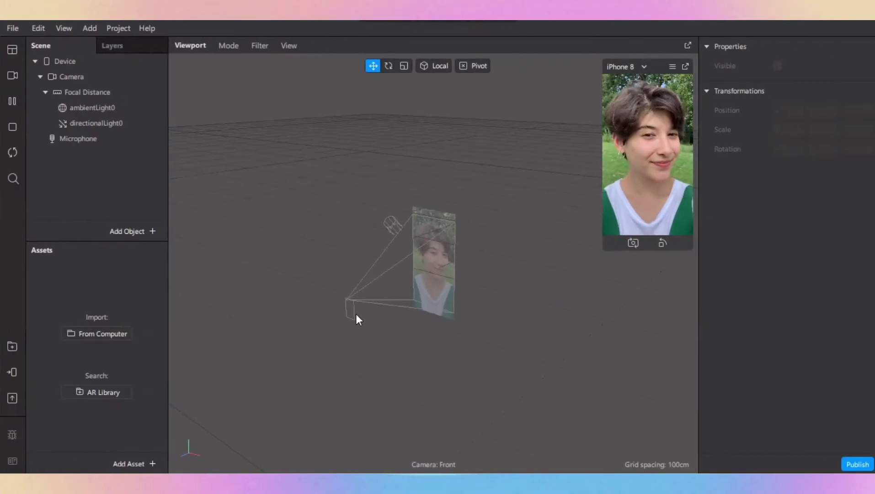
Add a face tracker to the new scene and insert a particle system as its child
left_click(117, 231)
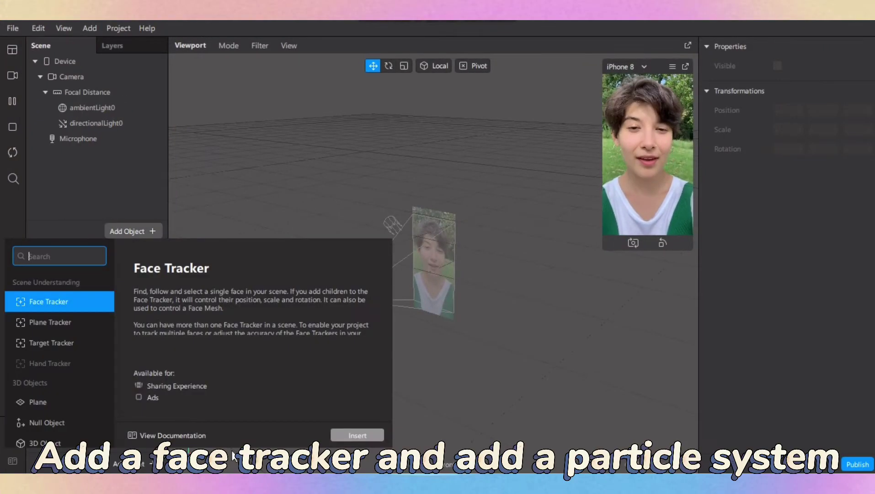
left_click(348, 435)
right_click(103, 139)
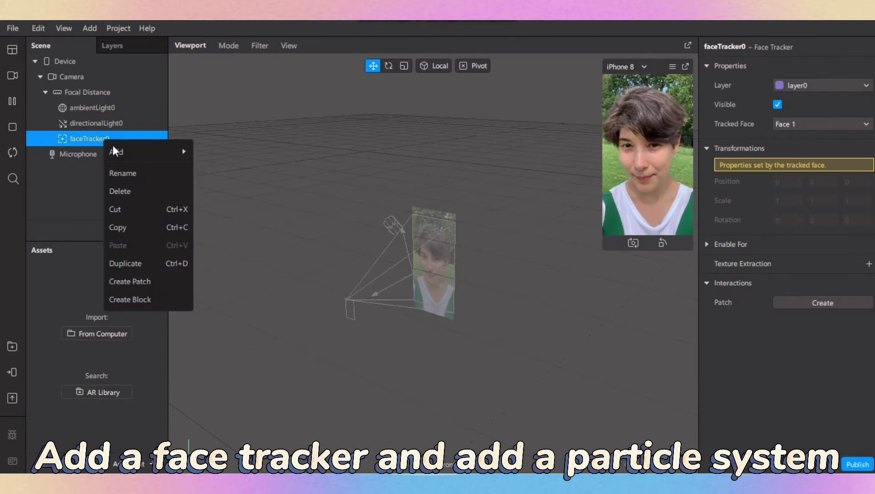
mouse_move(120, 151)
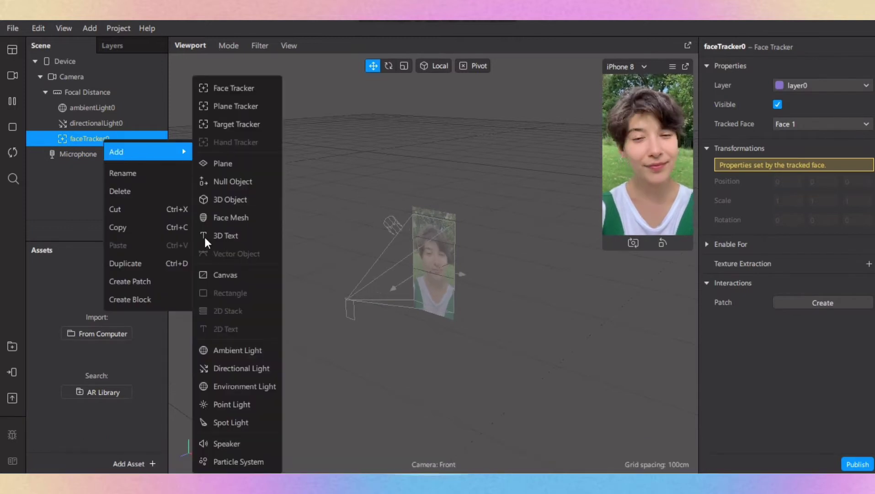
left_click(224, 460)
Rename the face tracker's particle system as left eye
double_click(105, 155)
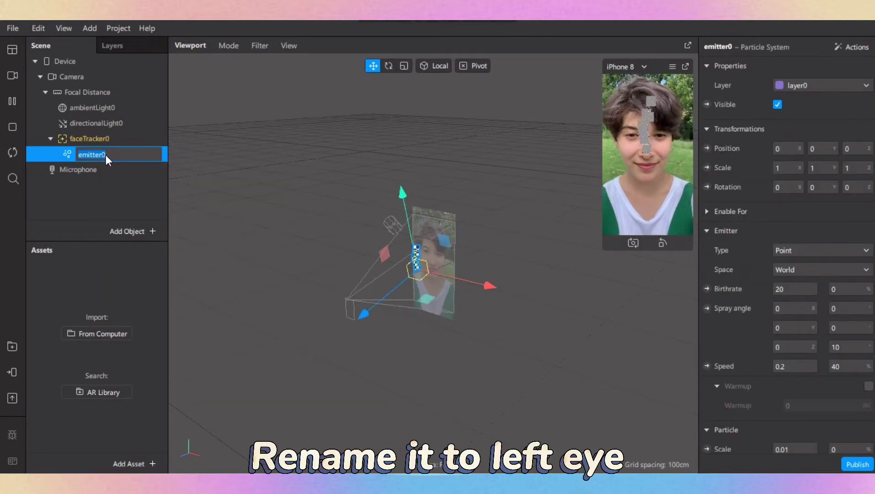
type("left eye")
key("Return")
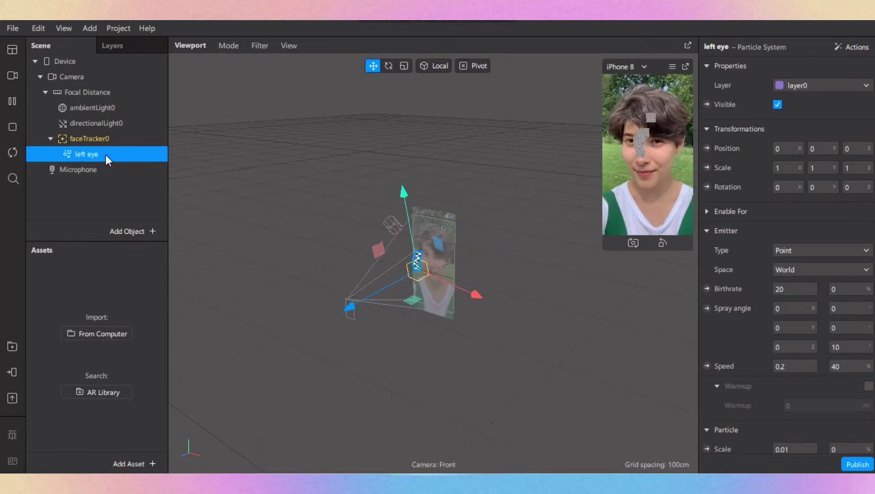
Create a new material for the left eye particle system and rename it sparkle
scroll(818, 300, "down", 5)
scroll(817, 309, "down", 5)
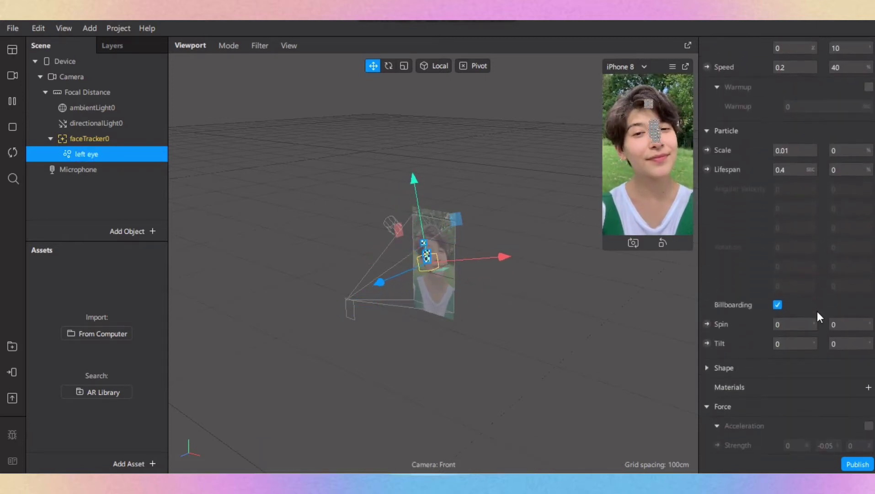
left_click(869, 302)
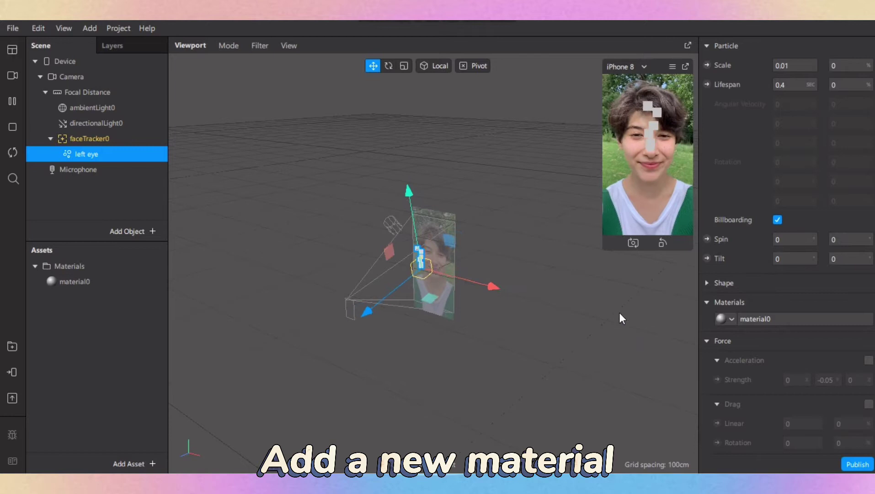
double_click(152, 283)
type("sparkle")
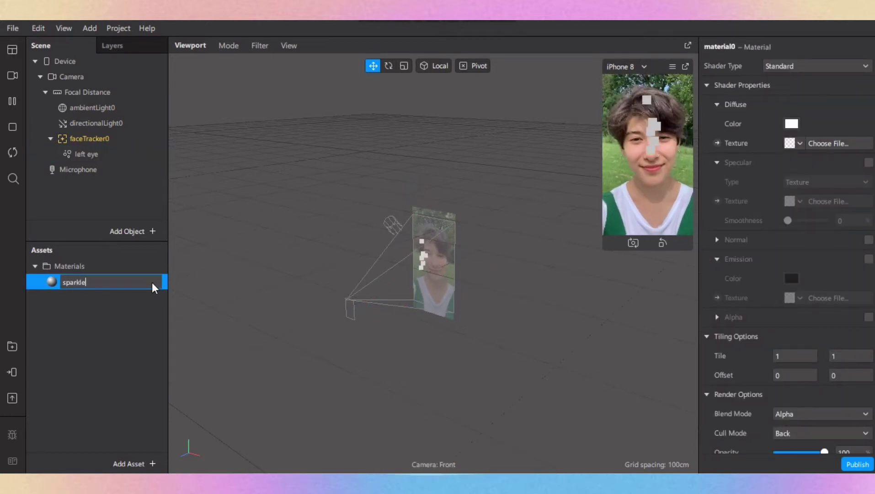
key("Return")
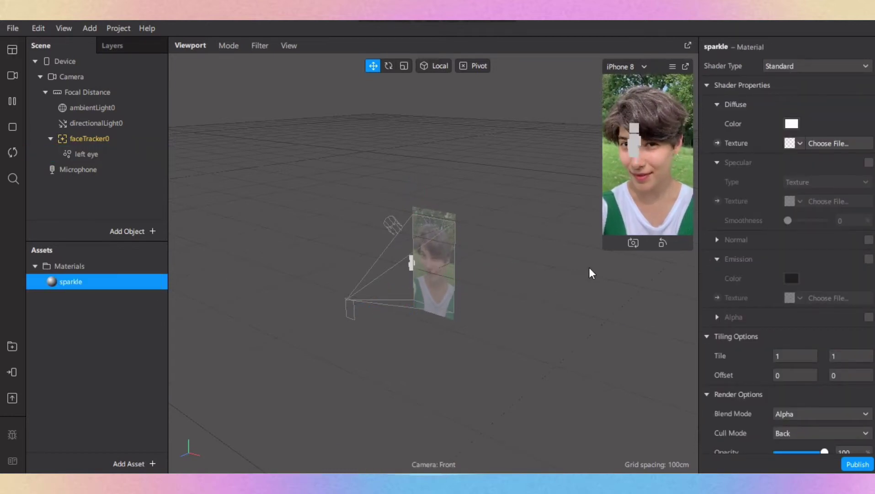
Set the sparkle material's shader type to Flat and import spark.png from Downloads as its texture
left_click(812, 72)
left_click(813, 72)
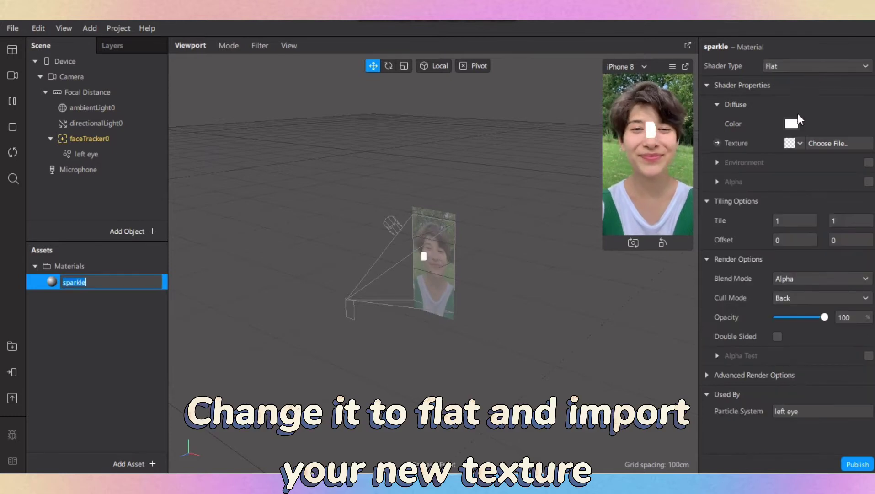
left_click(800, 143)
left_click(806, 161)
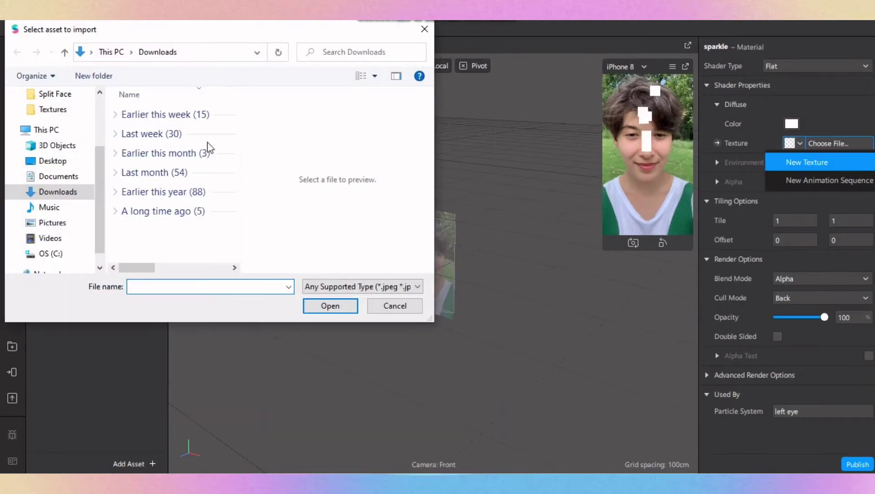
left_click(168, 133)
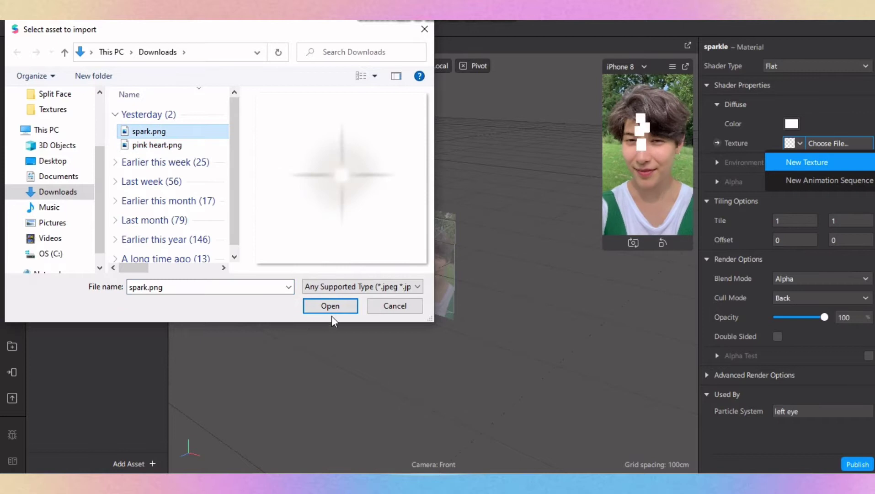
left_click(337, 307)
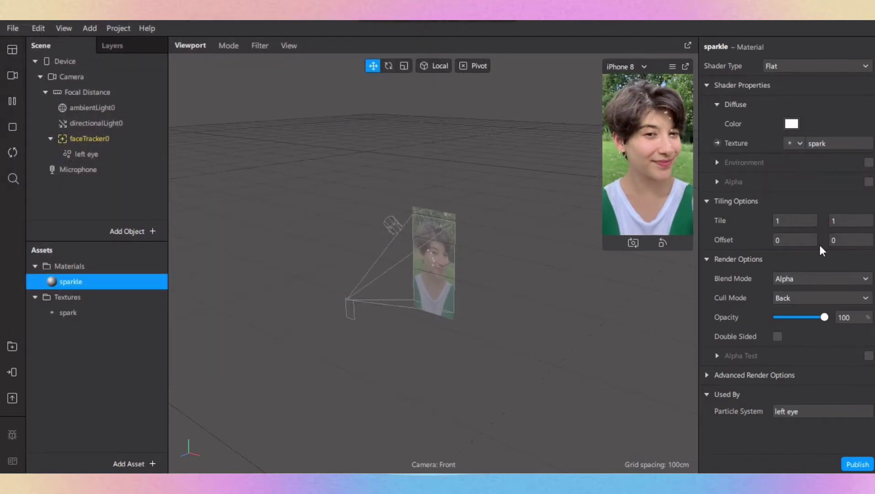
Disable the sparkle material's depth test and depth writing, and set its blend mode to Add
left_click(712, 376)
left_click(776, 414)
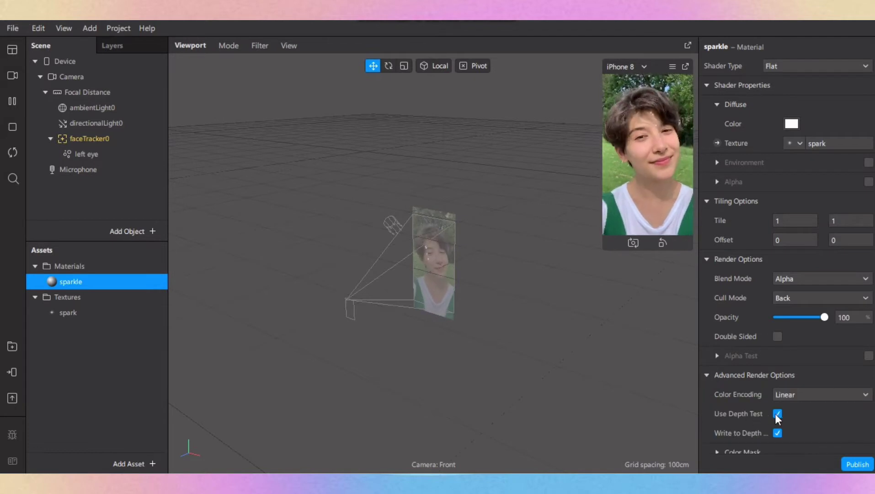
left_click(777, 433)
left_click(819, 280)
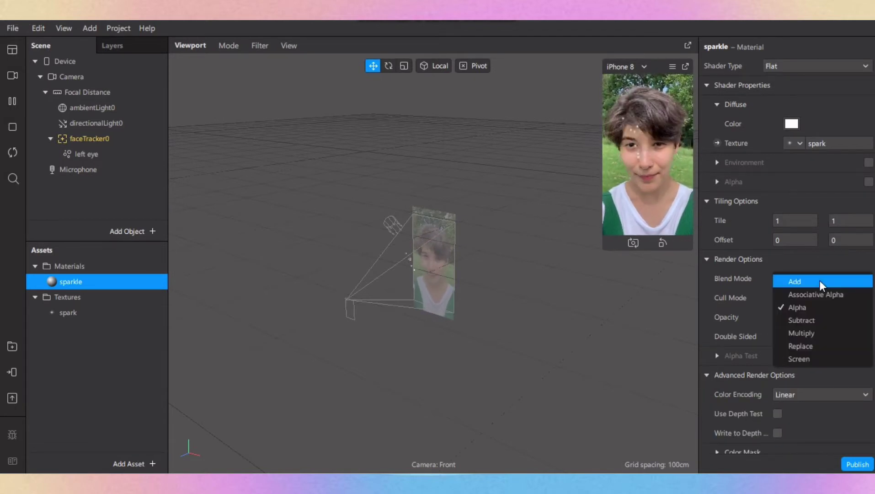
left_click(820, 280)
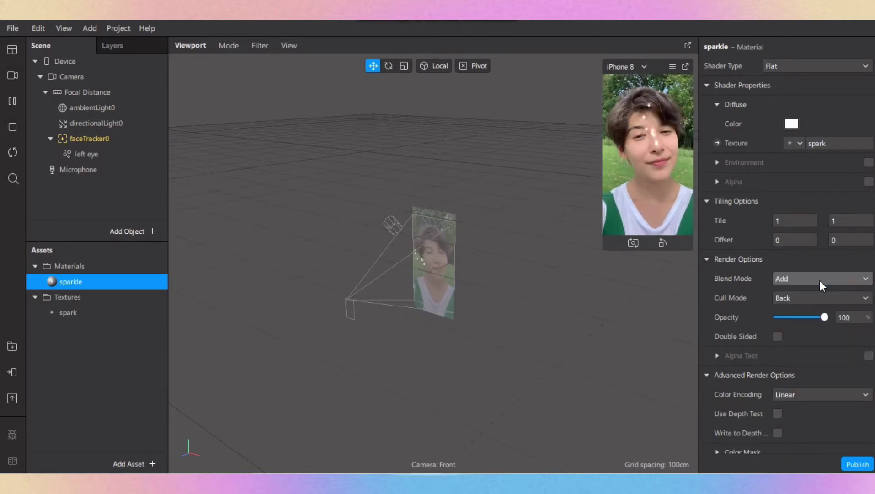
Set the spark texture's compression to None for iOS, Android and Older Android
left_click(131, 153)
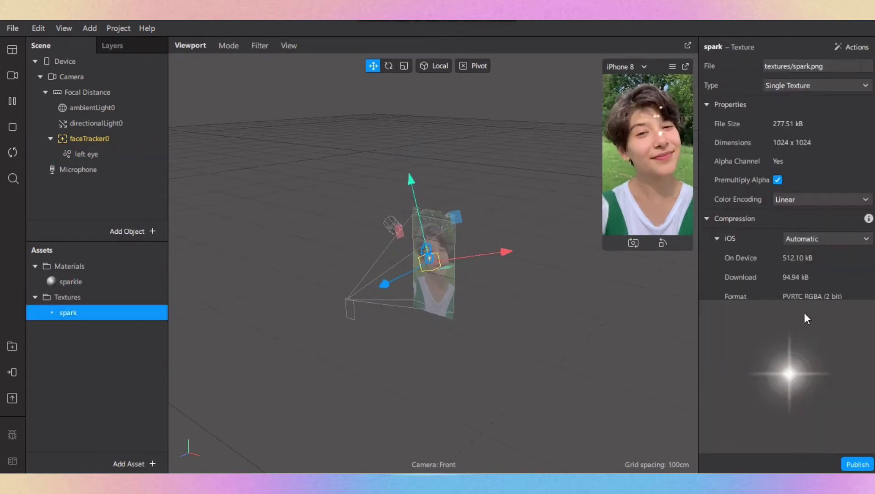
left_click(812, 236)
left_click(813, 272)
scroll(813, 272, "down", 3)
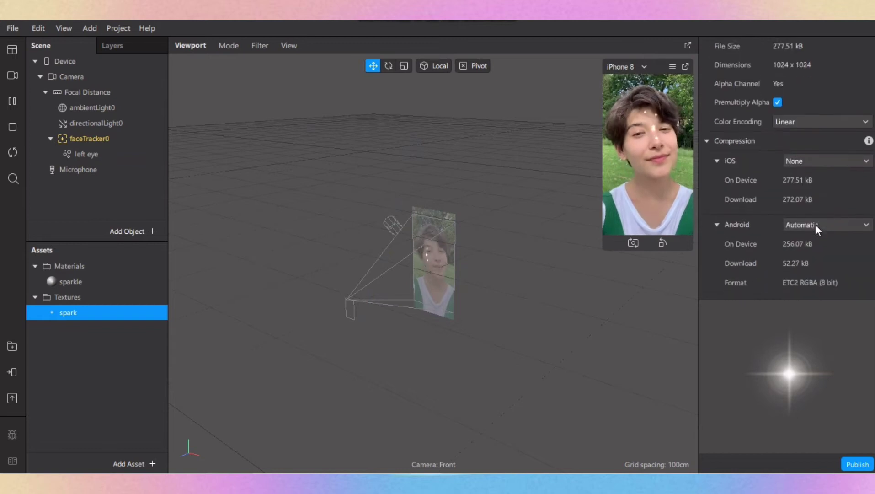
left_click(823, 218)
left_click(830, 246)
scroll(830, 246, "down", 3)
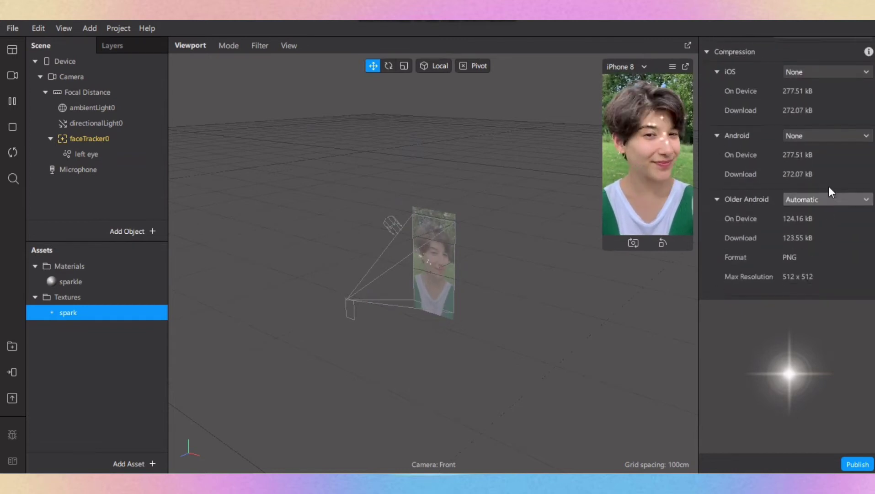
left_click(826, 198)
left_click(831, 228)
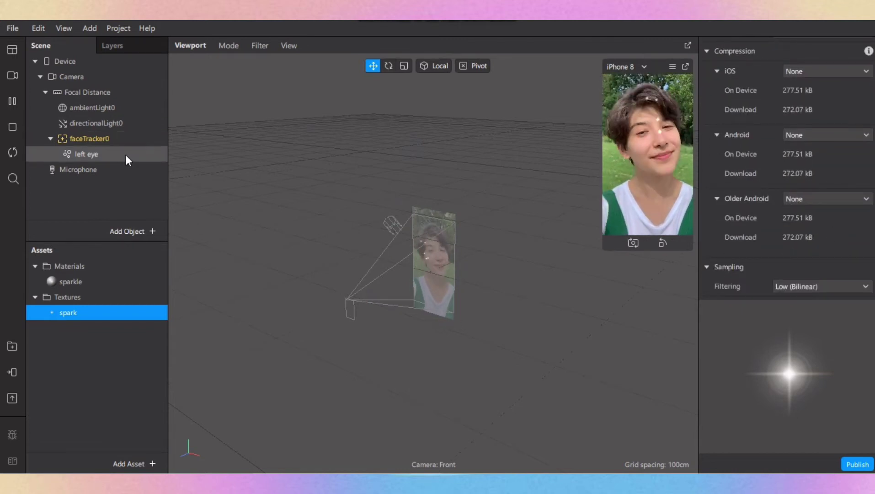
Enlarge the device preview and set the left eye particle system's birthrate to 10
left_click(165, 155)
left_click_drag(602, 201, 482, 279)
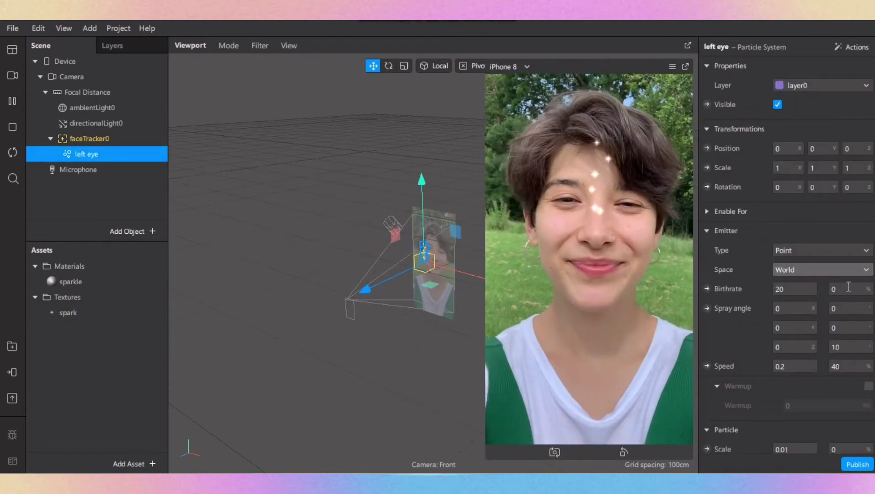
scroll(848, 287, "down", 2)
scroll(823, 247, "down", 2)
left_click(802, 205)
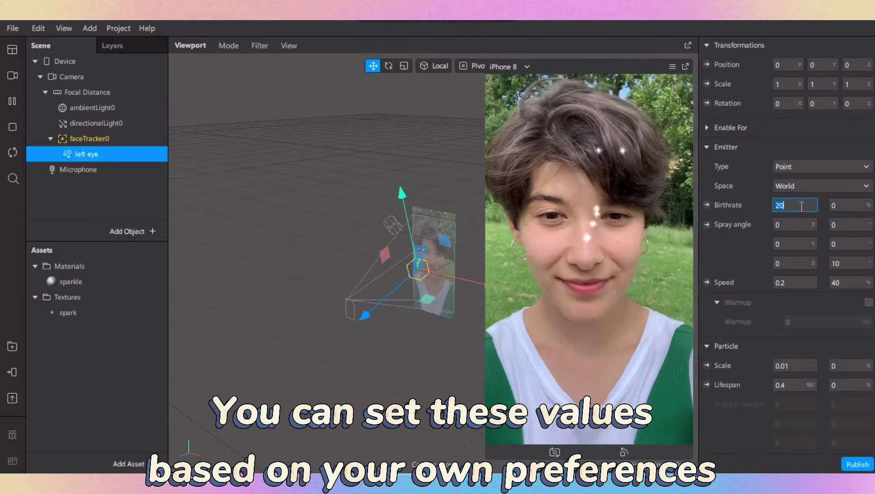
type("10")
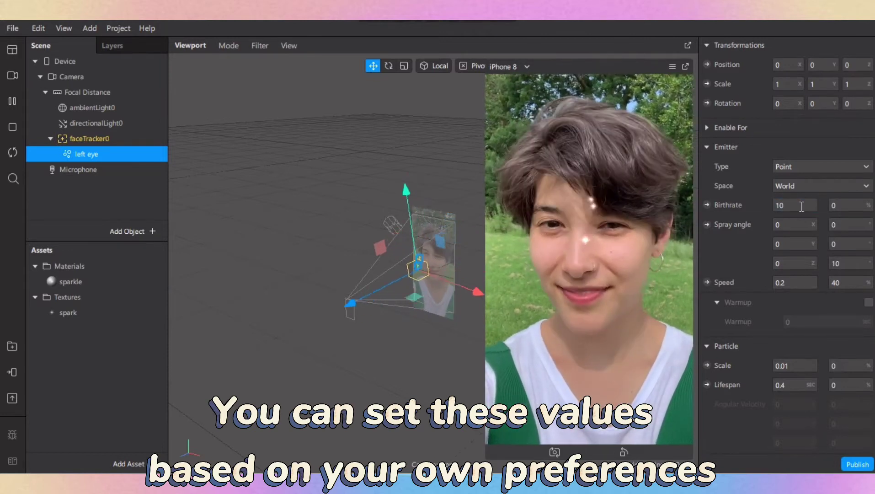
key("Return")
Try a particle scale of 0.02 for the left eye system and restore it to 0.01
scroll(806, 293, "down", 4)
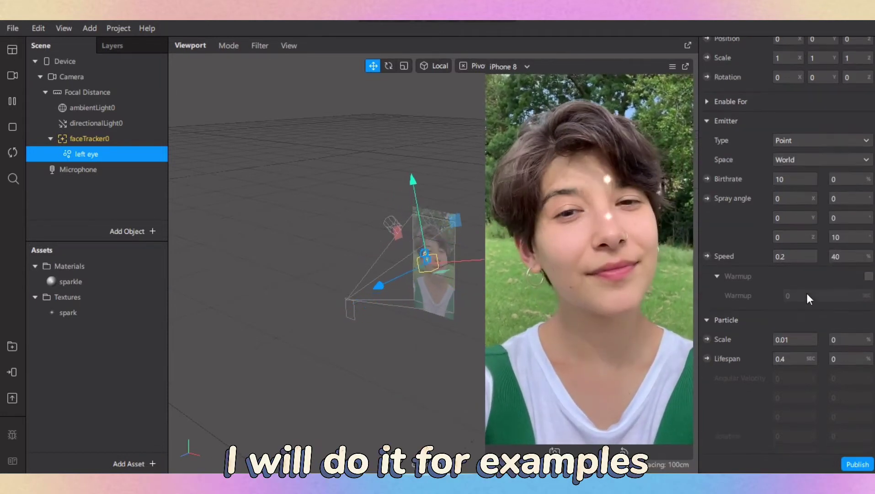
left_click(796, 281)
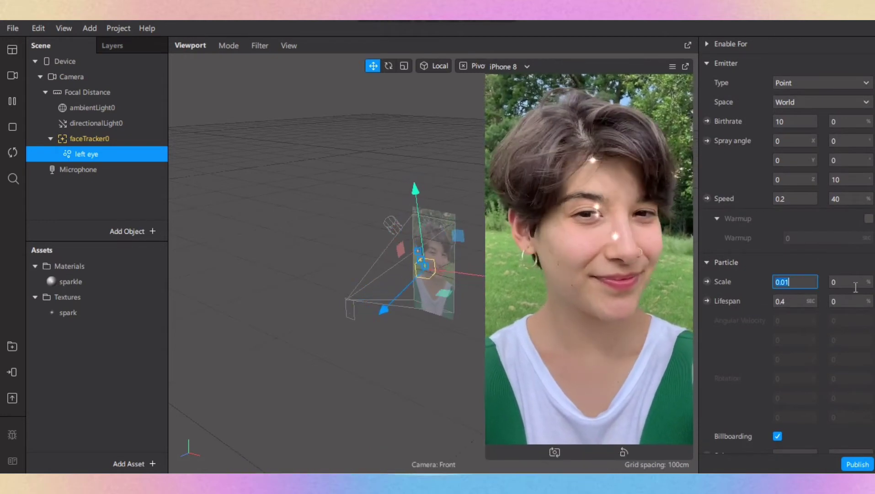
type("0.02")
key("Return")
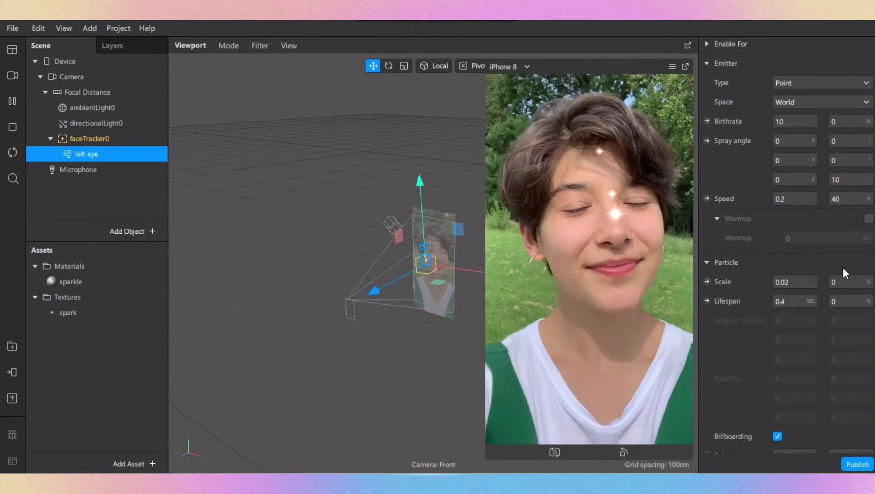
left_click(805, 282)
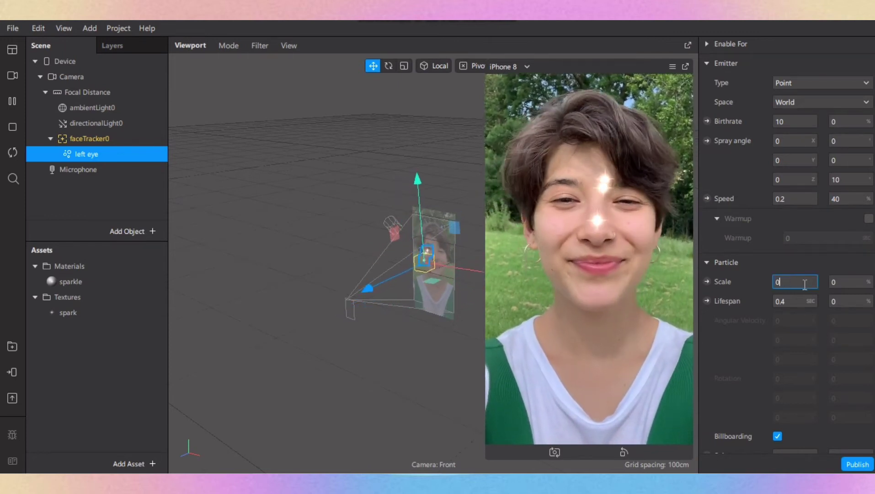
type("0.01")
key("Return")
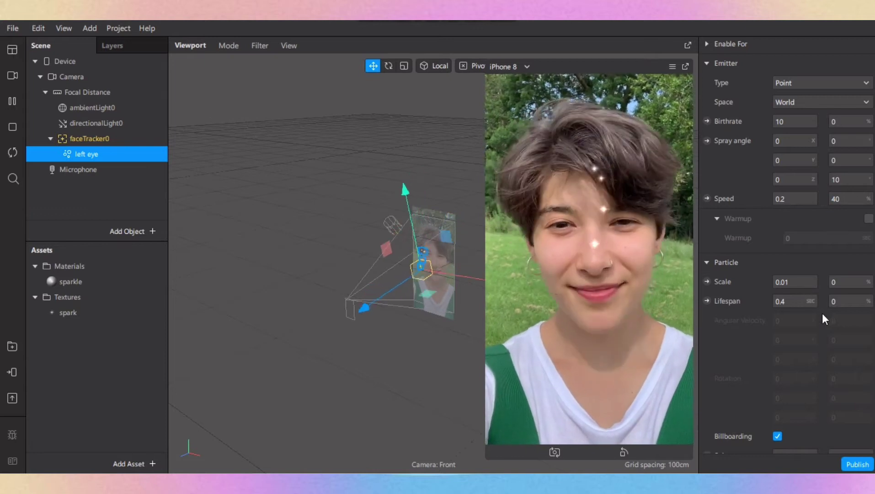
scroll(800, 312, "down", 5)
scroll(801, 313, "down", 3)
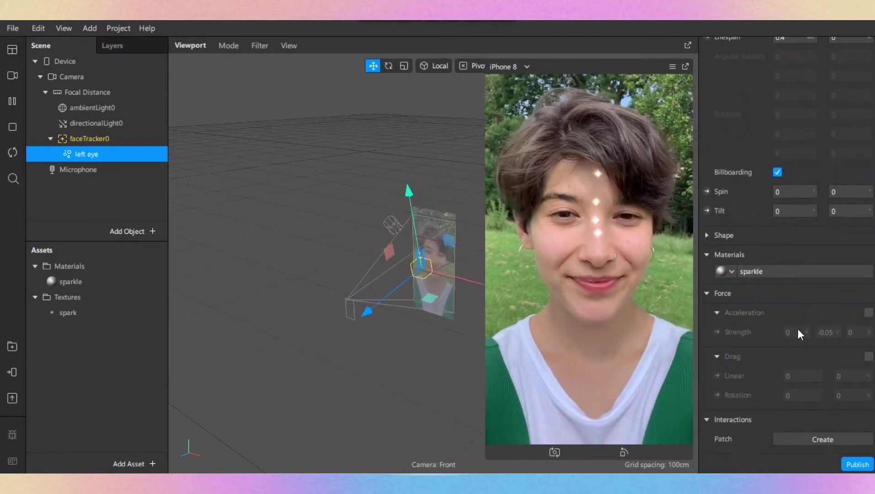
scroll(794, 345, "up", 1)
scroll(794, 345, "up", 14)
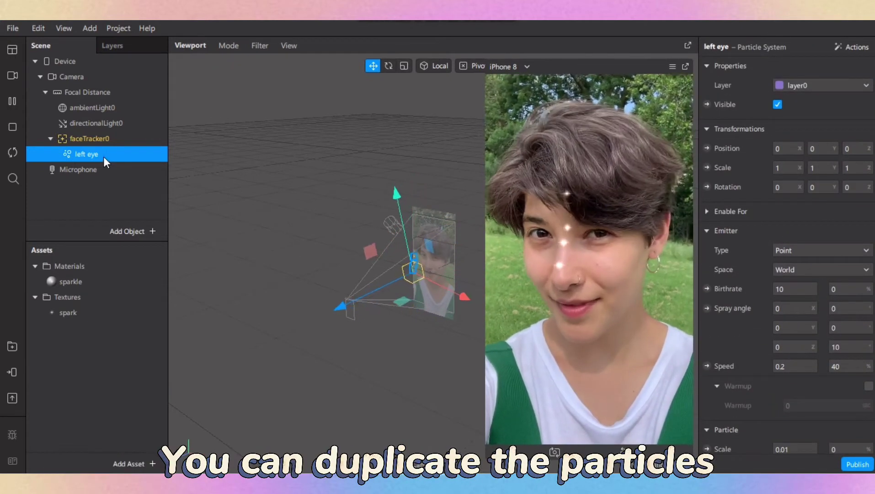
Duplicate the left eye particle system under the face tracker and rename the copy right eye
right_click(103, 157)
left_click(146, 281)
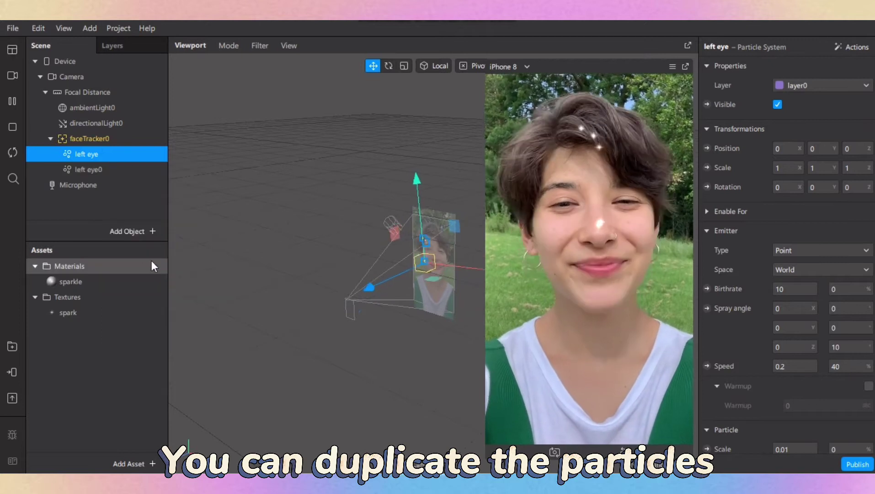
left_click(128, 170)
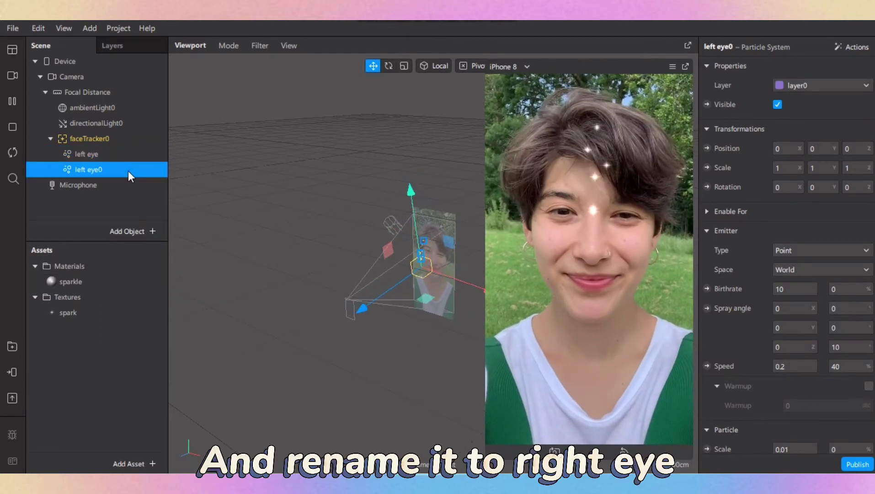
double_click(128, 171)
type("right ")
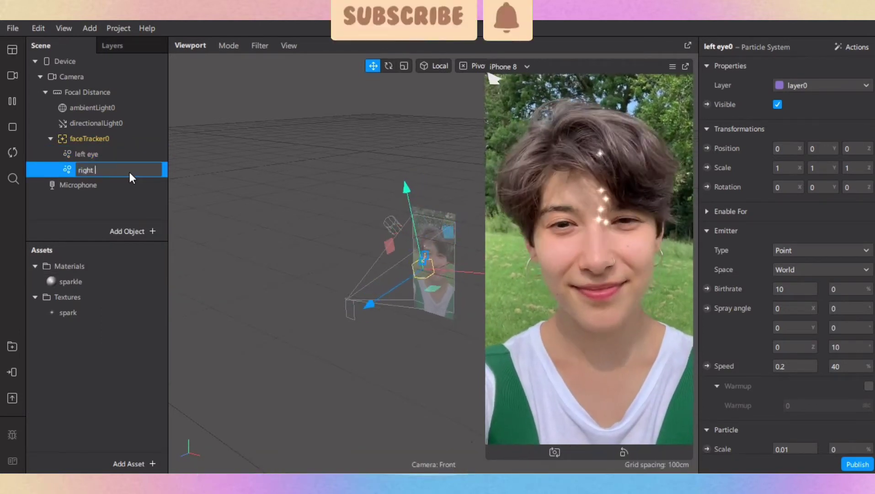
type("eye")
key("Return")
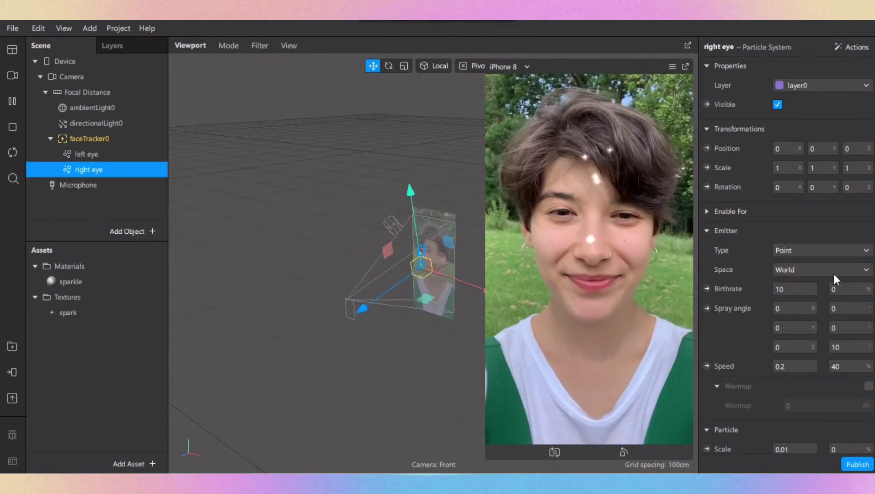
scroll(823, 290, "down", 5)
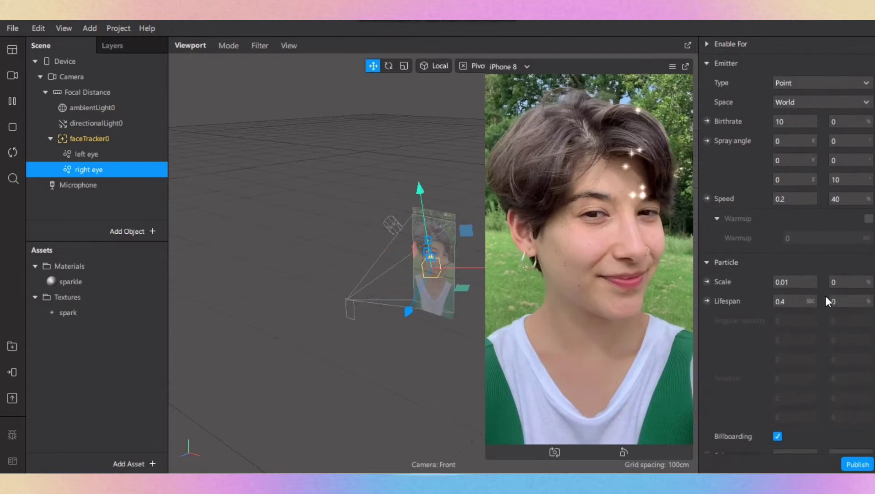
scroll(825, 296, "down", 5)
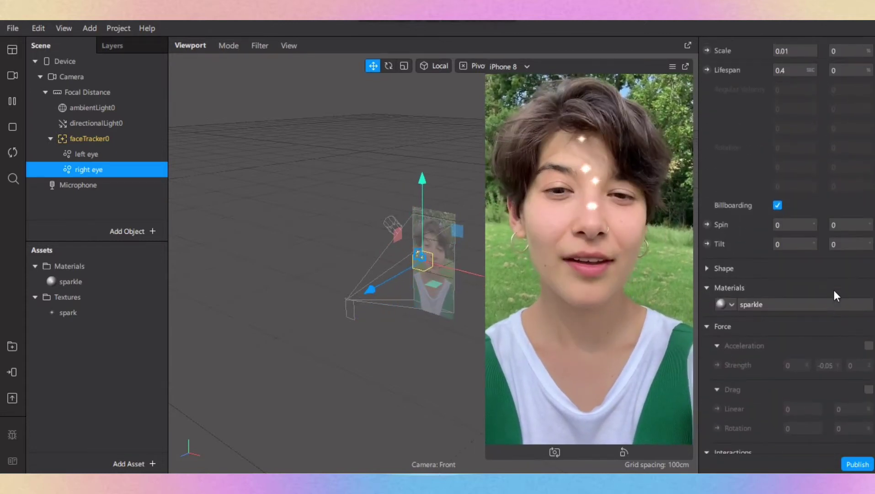
scroll(832, 288, "up", 10)
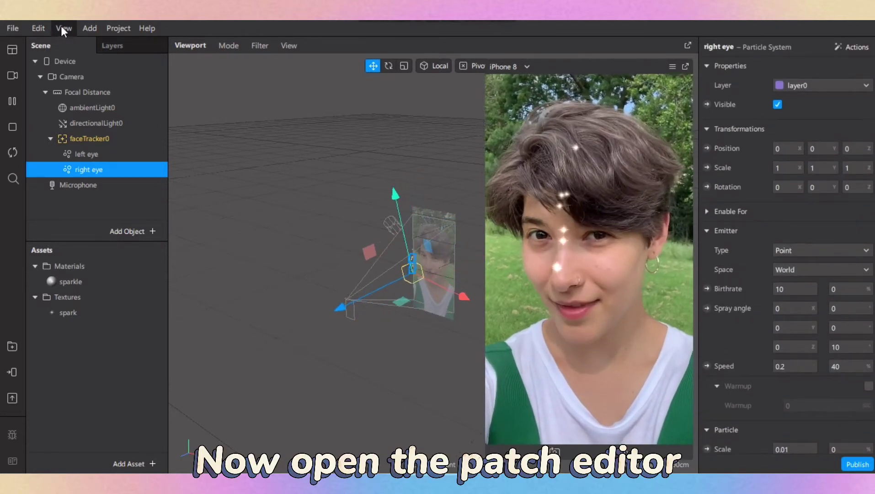
Open the Patch Editor and add the position property of both the left eye and right eye particle systems as patches
left_click(63, 29)
left_click(82, 52)
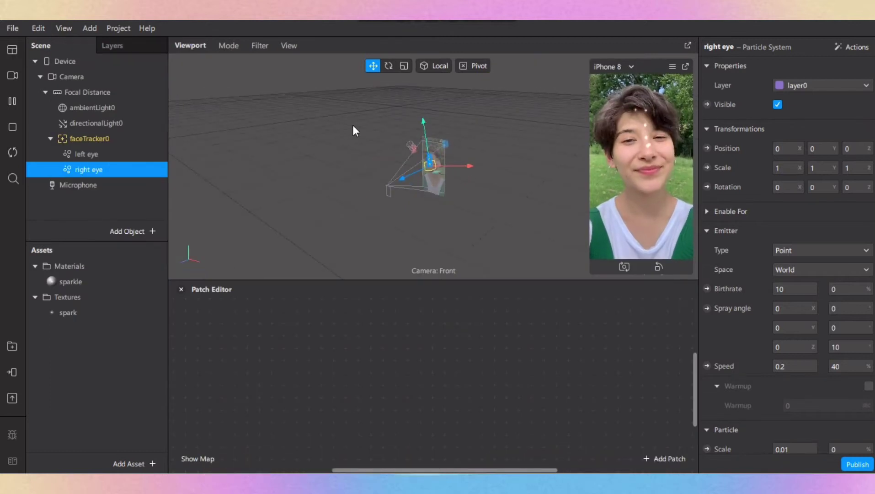
left_click(151, 157)
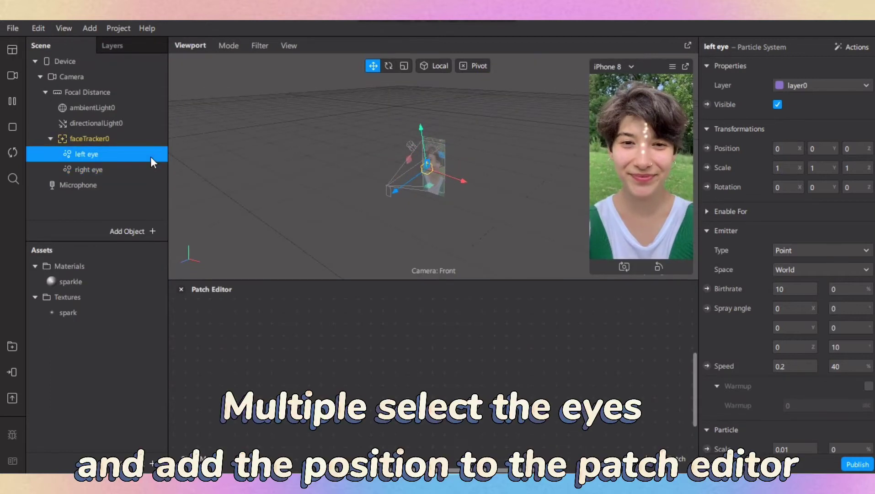
left_click(153, 168, "shift")
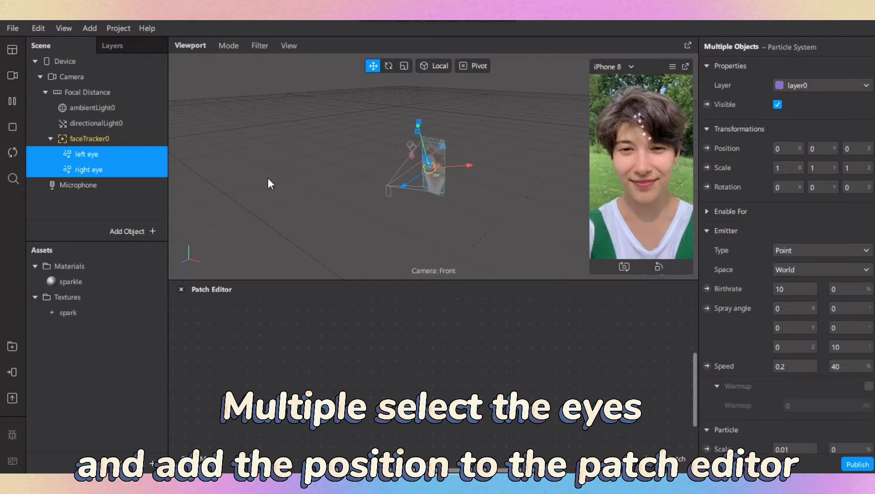
left_click(706, 149)
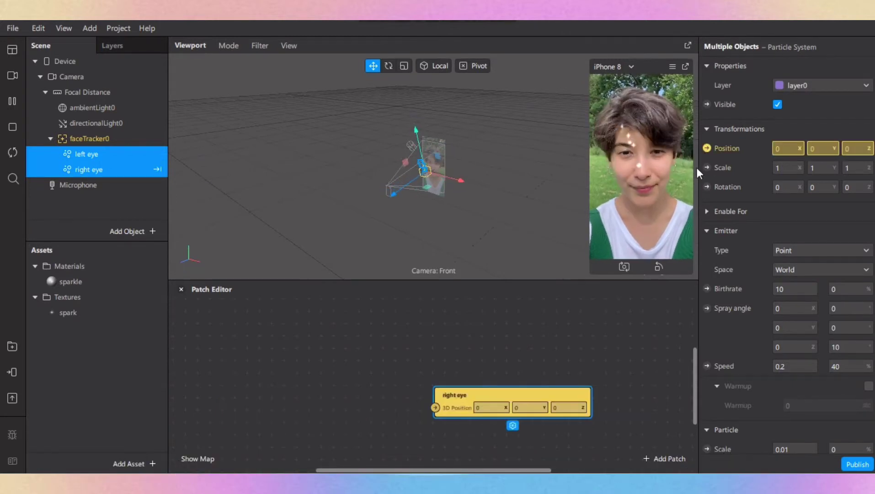
Separate the overlapping position patches, stacking the left eye patch directly above the right eye patch
left_click_drag(511, 398, 583, 334)
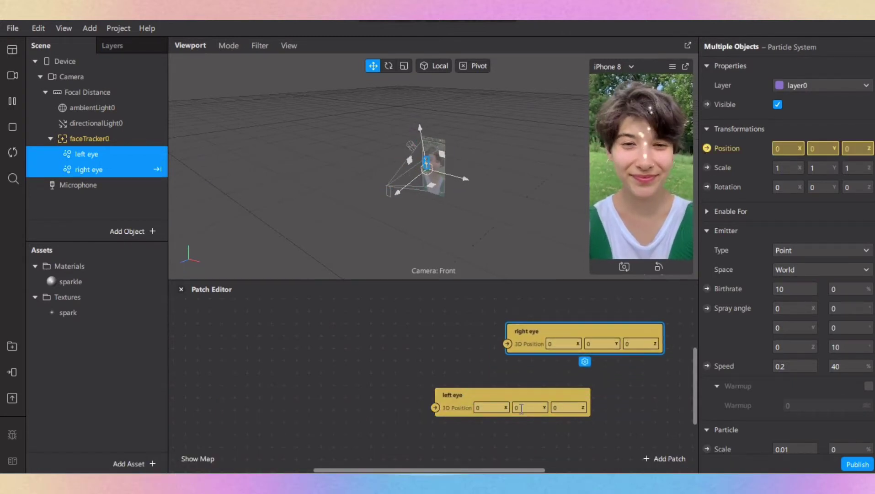
left_click(526, 397)
left_click_drag(533, 396, 644, 366)
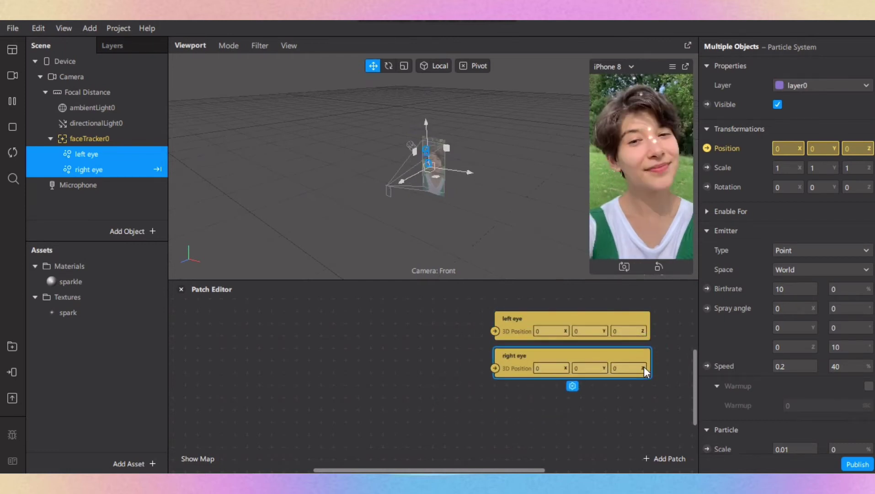
left_click(601, 376)
Add faceTracker0 to the Patch Editor and move its patch chain clear of the eye position patches, leaving room between them
left_click(146, 141)
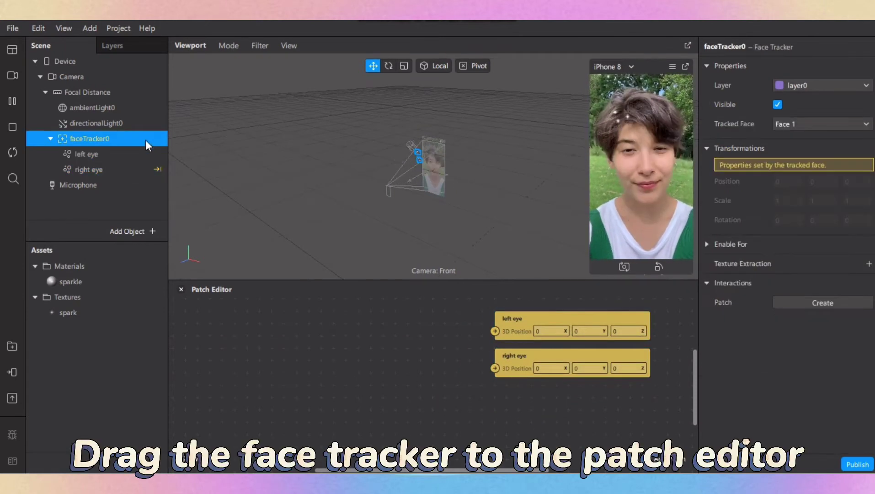
left_click_drag(111, 134, 247, 320)
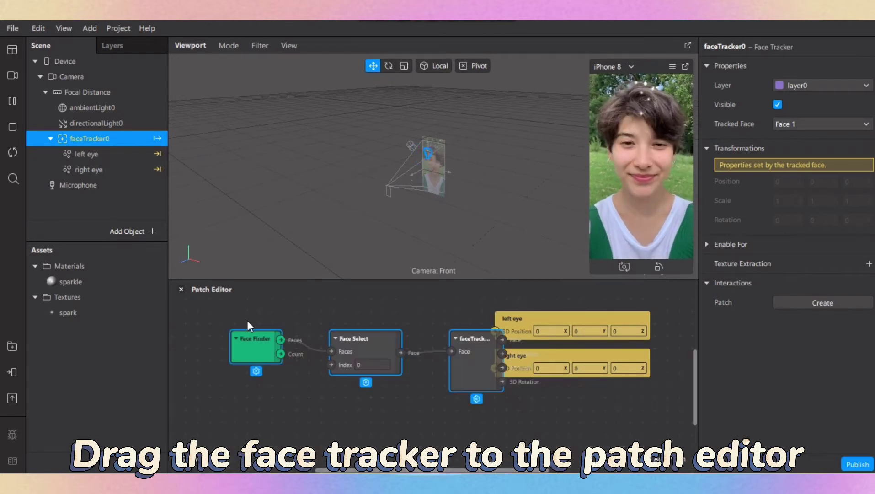
left_click_drag(473, 378, 381, 370)
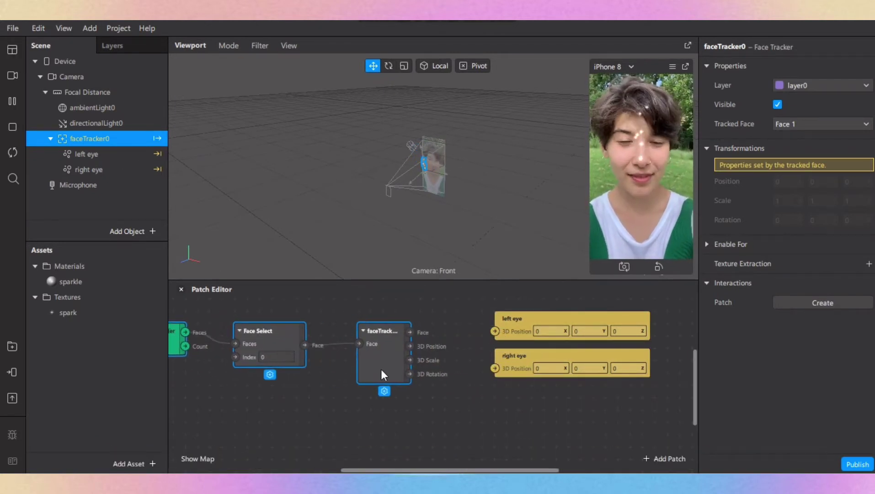
left_click(310, 435)
left_click(366, 365)
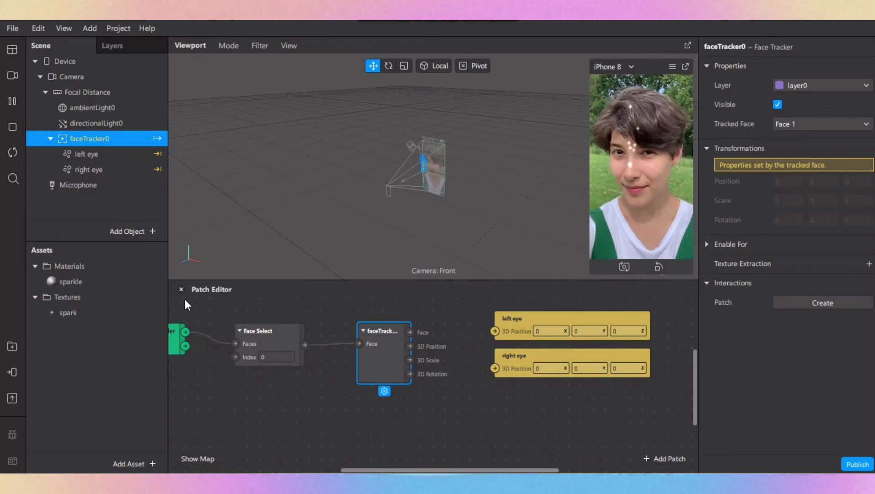
left_click_drag(185, 298, 280, 392)
left_click(399, 416)
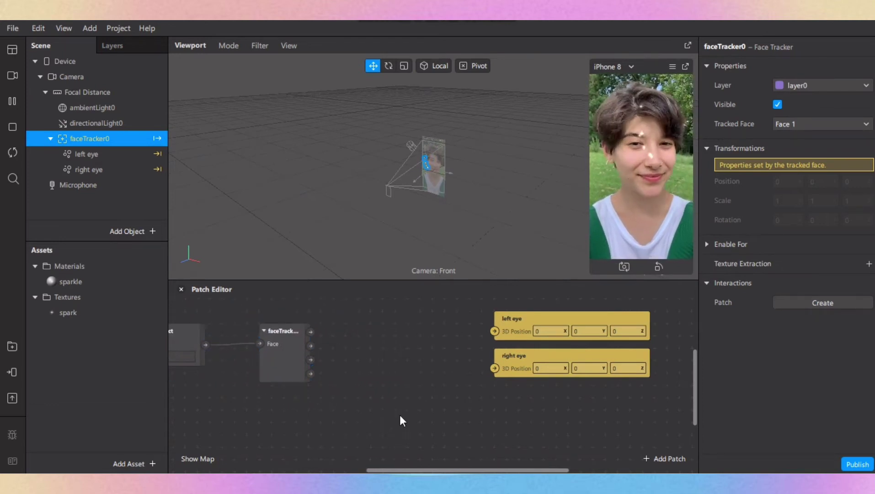
Add an Eyelid patch between the face tracker and eye patches, and connect the tracker's Face output to it
double_click(373, 386)
type("eye")
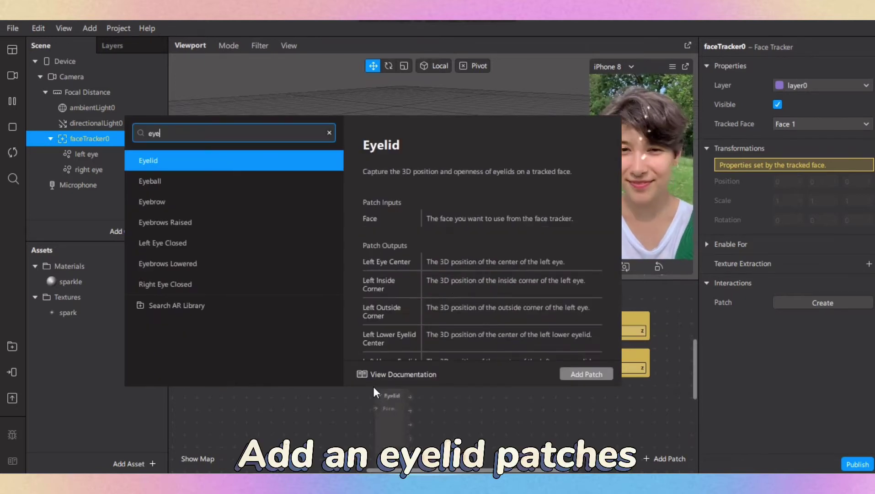
key("Return")
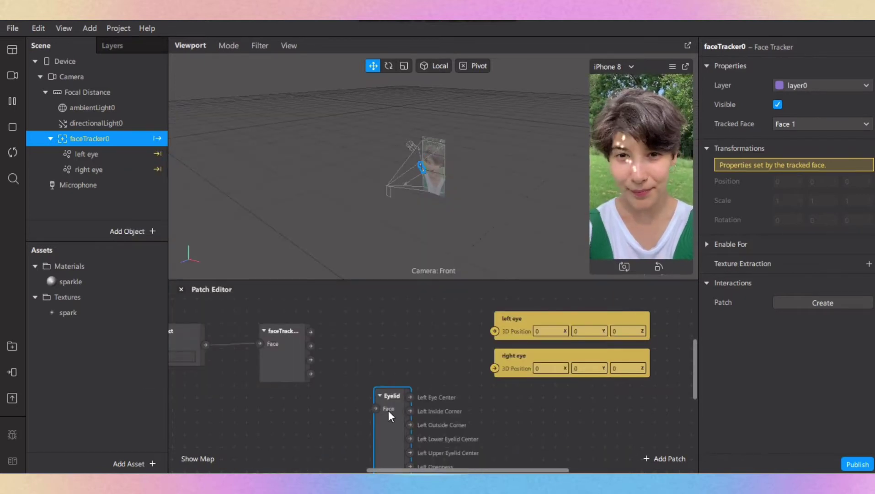
left_click_drag(388, 410, 391, 351)
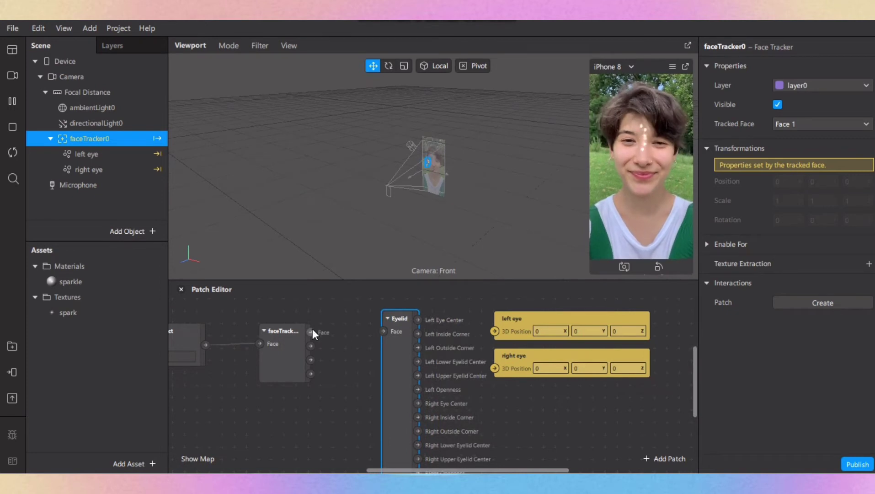
left_click_drag(311, 332, 384, 331)
Move the Face Finder, Face Select and face tracker patches closer together beside the Eyelid patch
left_click(302, 347)
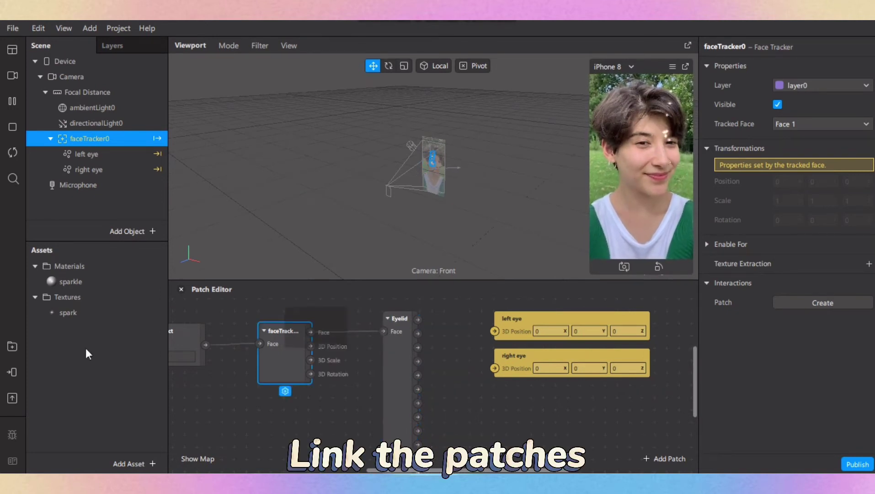
scroll(348, 391, "left", 5)
left_click(211, 343, "shift")
left_click(185, 338, "shift")
left_click_drag(280, 340, 355, 340)
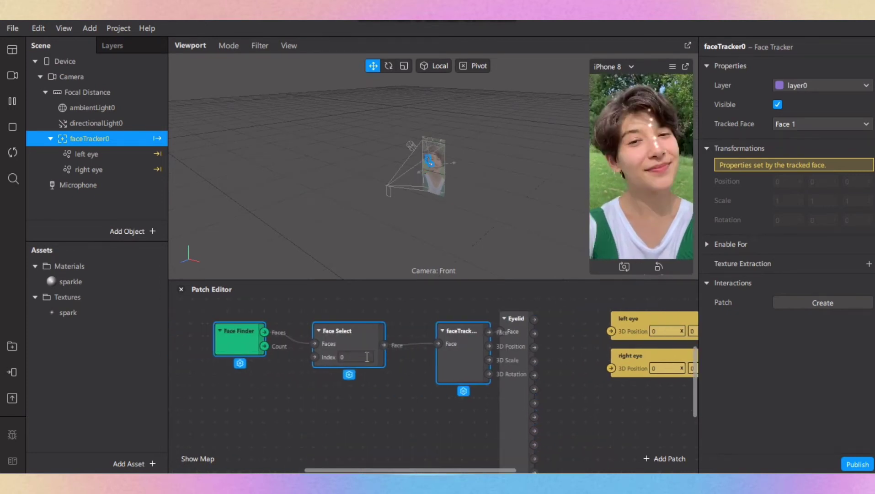
left_click_drag(431, 469, 468, 470)
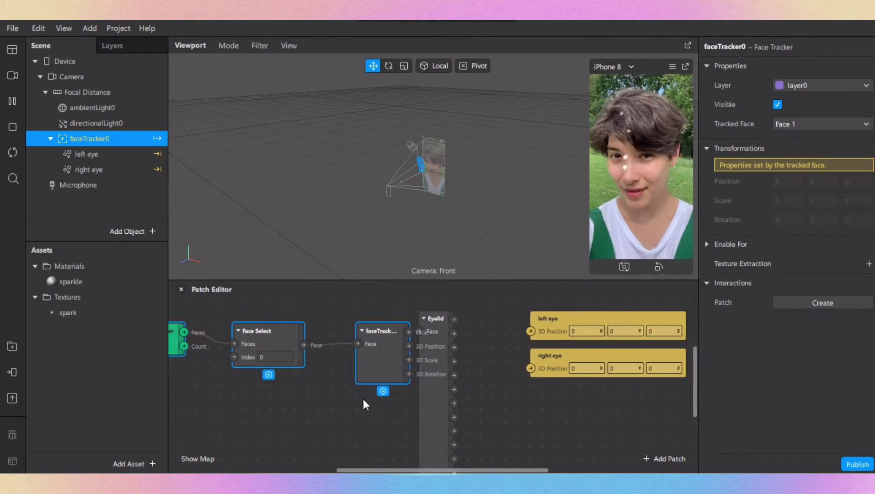
left_click(363, 399)
left_click(279, 335)
mouse_move(292, 338)
left_mouse_down()
mouse_move(334, 336)
mouse_move(310, 336)
left_mouse_up()
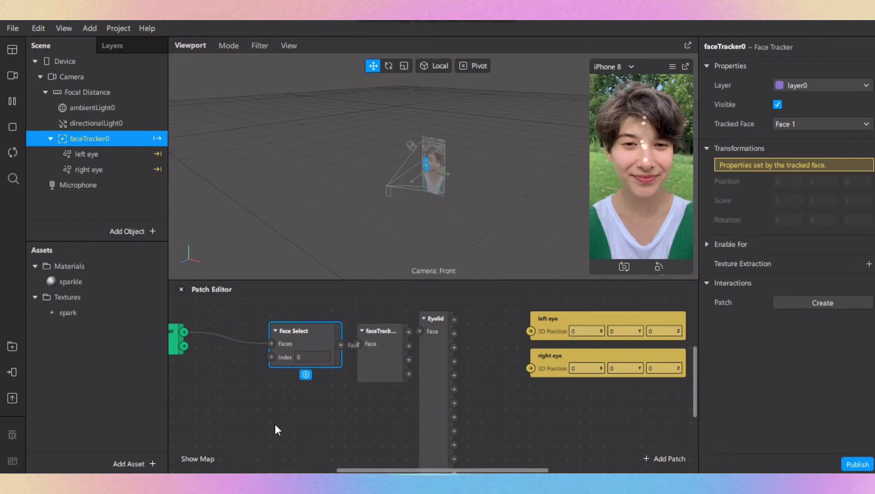
left_click_drag(172, 347, 234, 347)
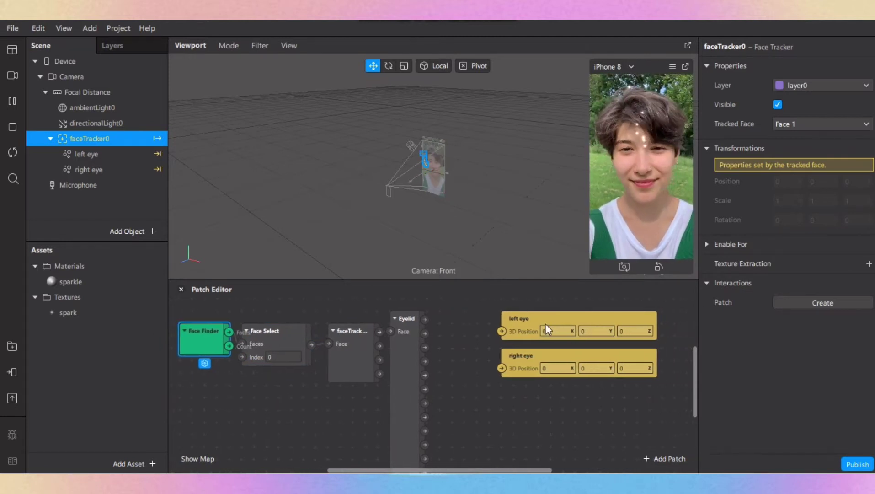
Bring the eye position patches closer and link Left Outside Corner to left eye and Right Outside Corner to right eye
left_click_drag(508, 319, 468, 318)
left_click_drag(535, 369, 482, 371)
left_click(457, 369)
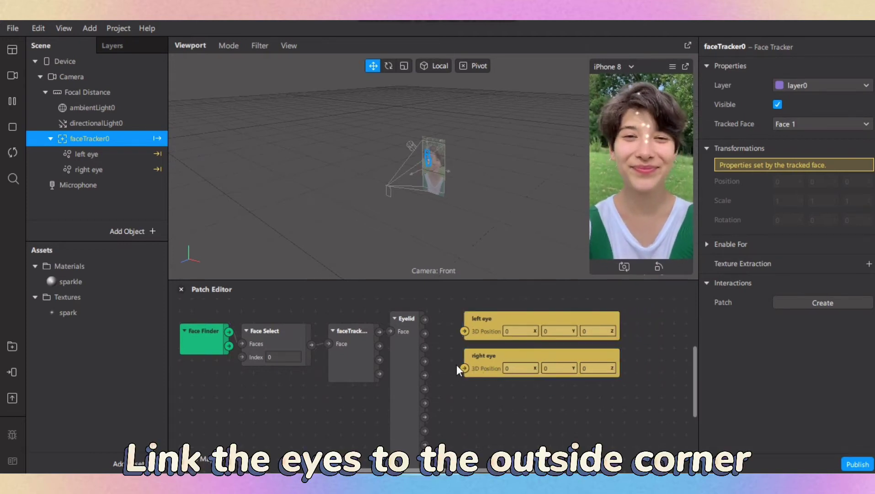
left_click_drag(426, 348, 464, 331)
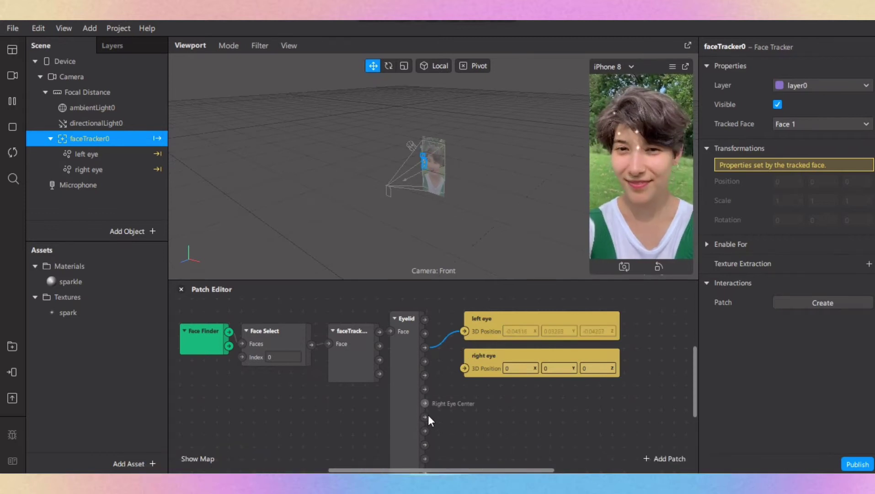
left_click_drag(427, 431, 464, 368)
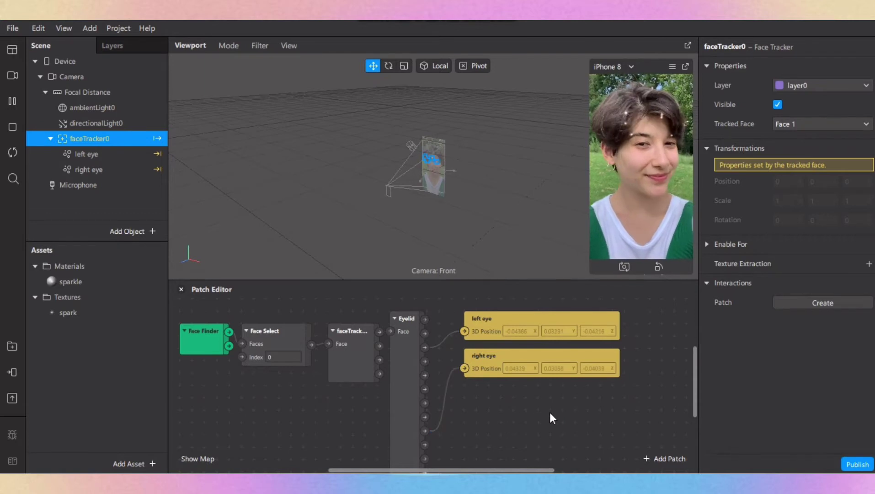
Group the Eyelid patch with the left eye and right eye 3D position patches
left_click_drag(673, 326, 403, 373)
left_click(541, 432)
left_click_drag(639, 326, 394, 375)
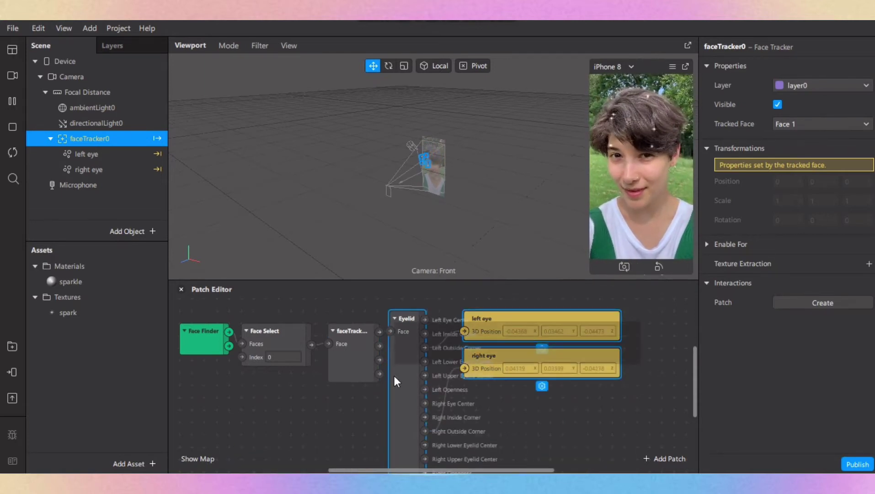
right_click(498, 318)
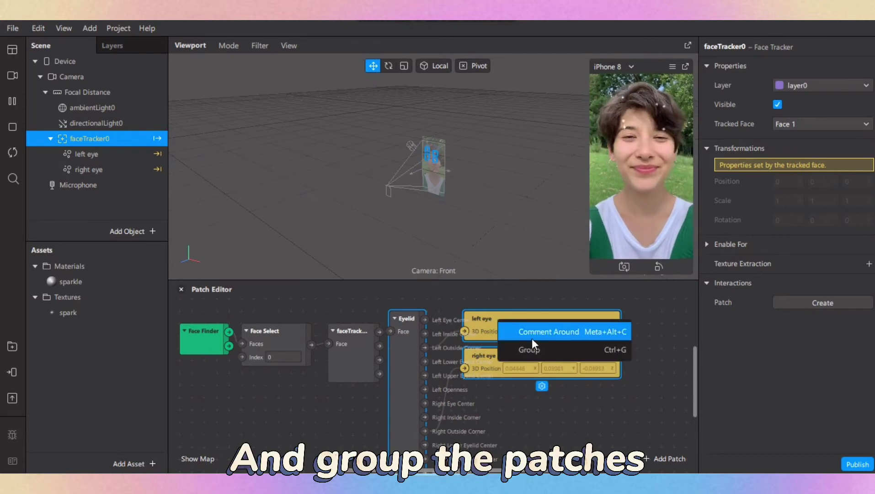
left_click(540, 352)
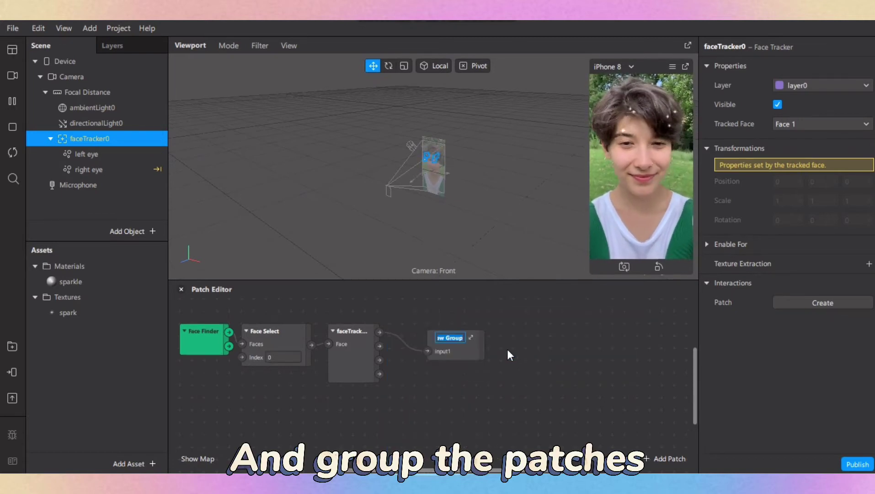
Name the new patch group Eyes Position
type("Eyed")
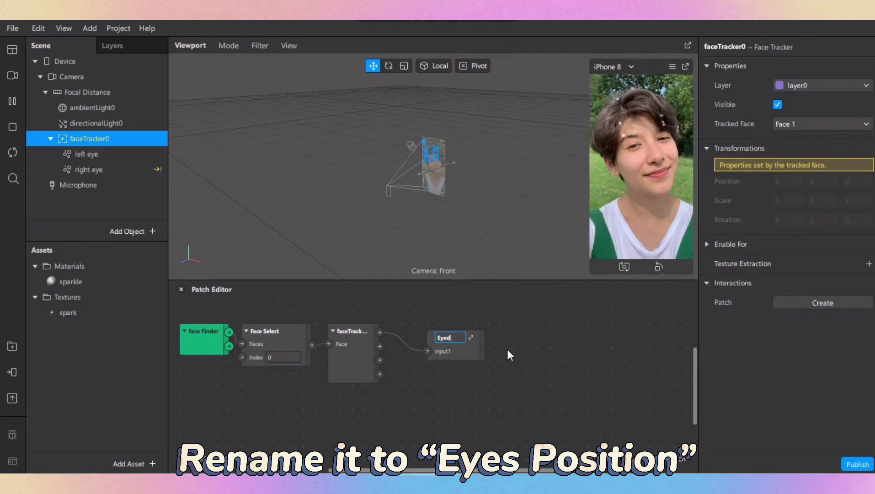
key("BackSpace")
type("s Posi")
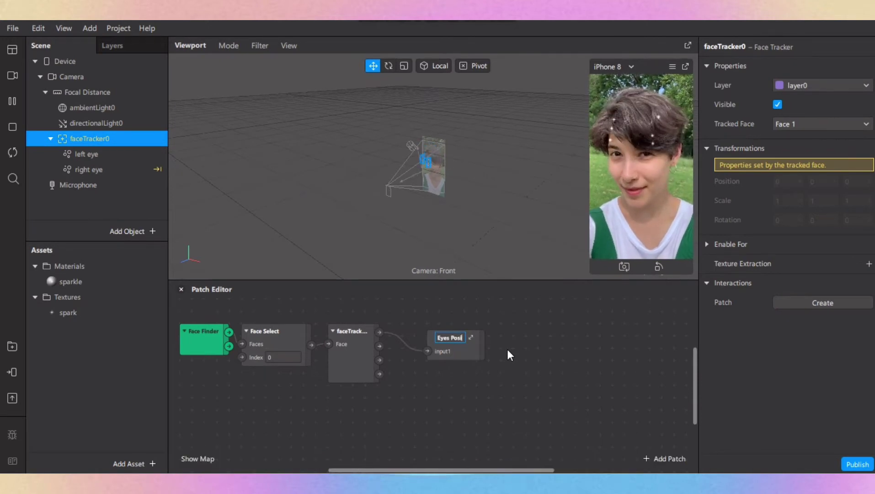
type("tion")
key("Return")
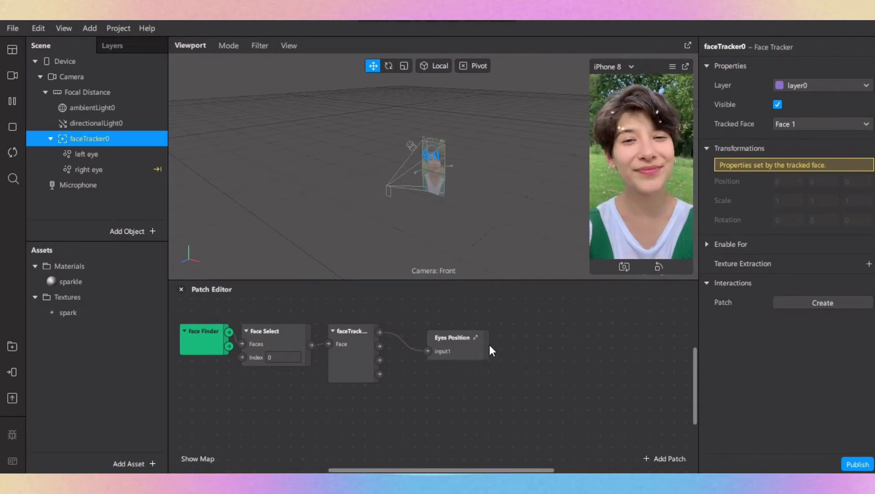
Add a Blink patch beneath the Eyes Position group and connect the face tracker's Face output to it
double_click(402, 386)
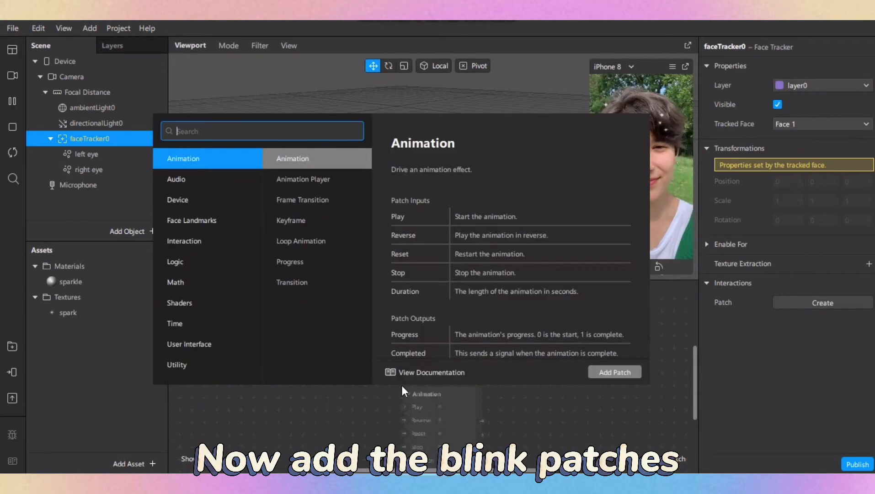
type("blink")
key("Return")
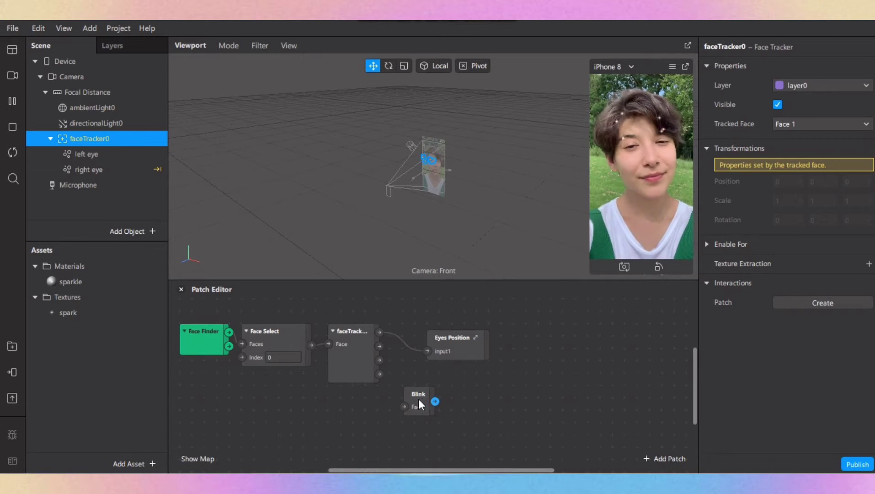
left_click_drag(419, 399, 451, 387)
left_click_drag(380, 333, 428, 393)
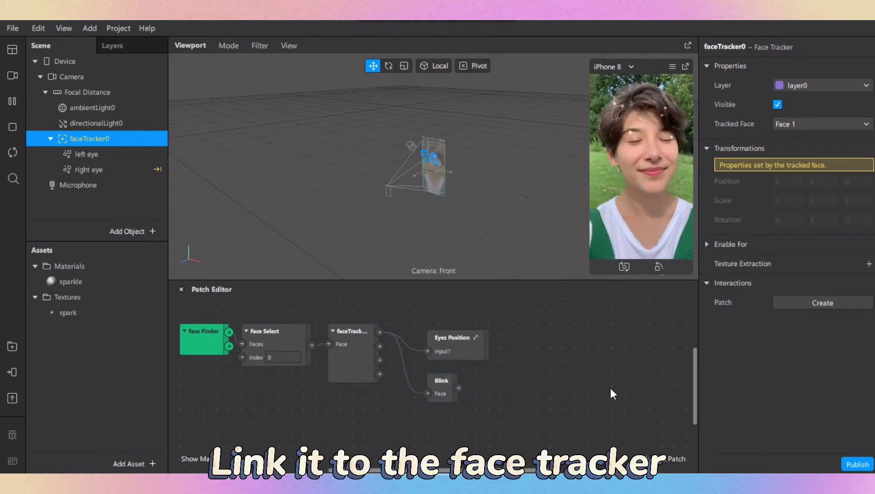
Add a Switch patch beside the Blink patch and connect the Blink output to its Flip input
double_click(483, 392)
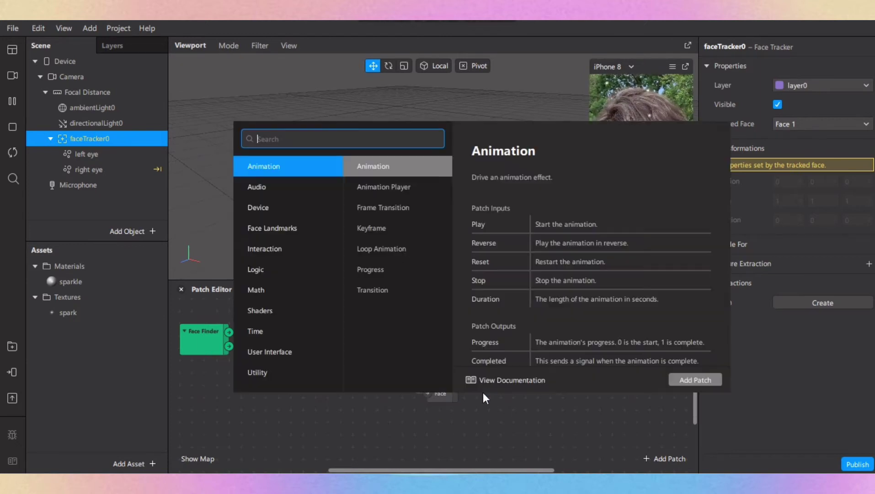
type("w")
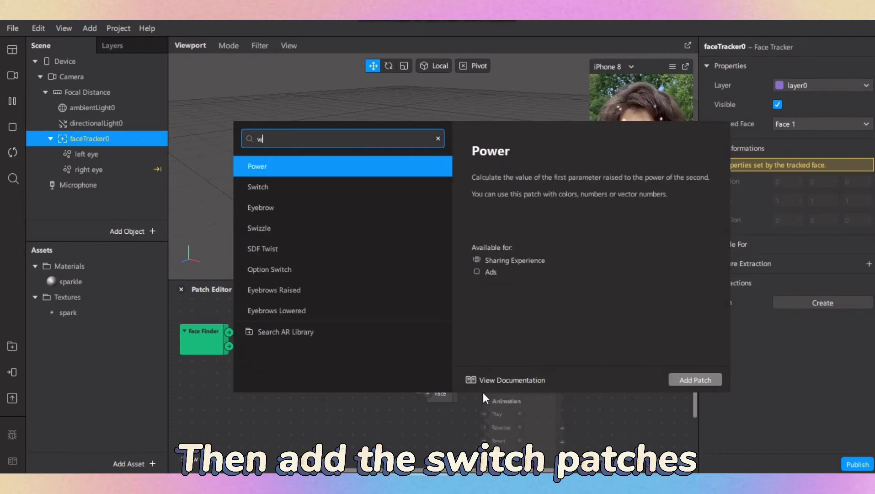
key("BackSpace")
type("swi")
key("Return")
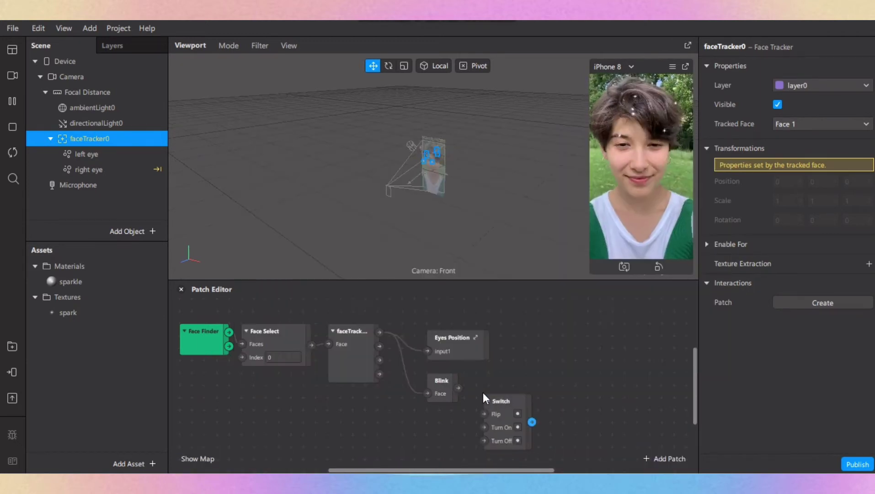
left_click_drag(507, 395, 511, 390)
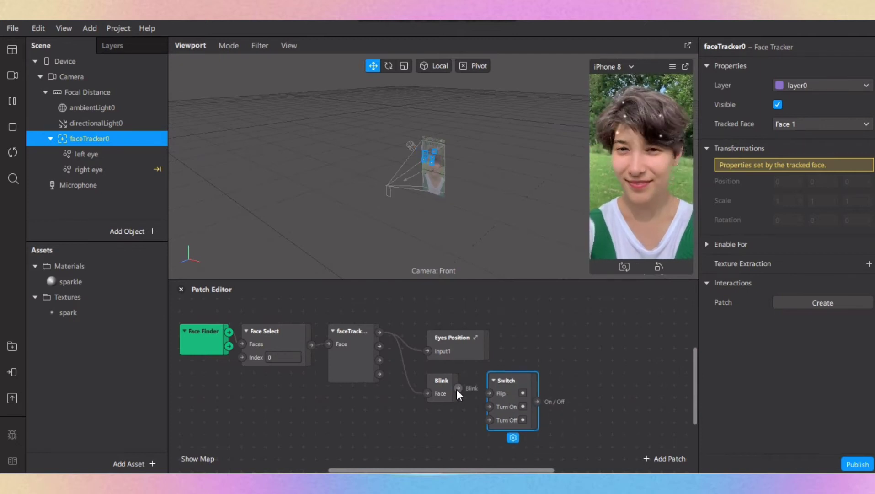
Add an If Then Else patch beside the Switch and connect the Switch's On / Off output to its Condition
left_click_drag(536, 470, 578, 470)
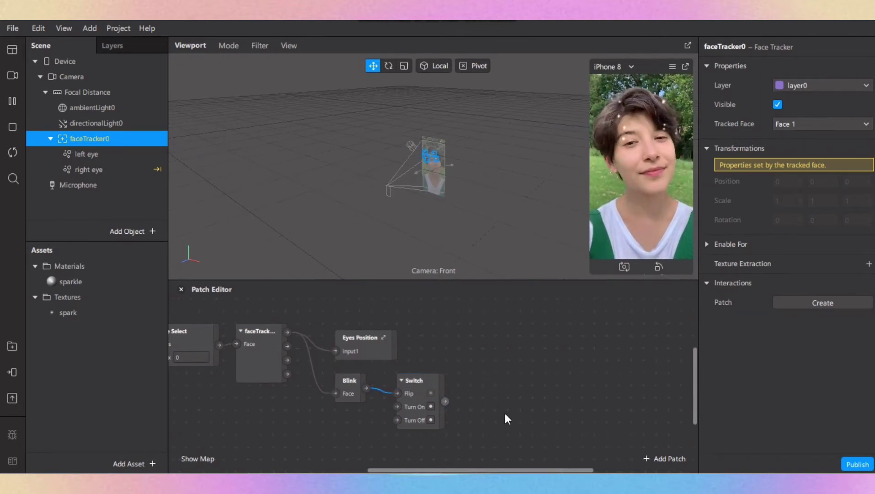
double_click(496, 396)
type("if")
key("Return")
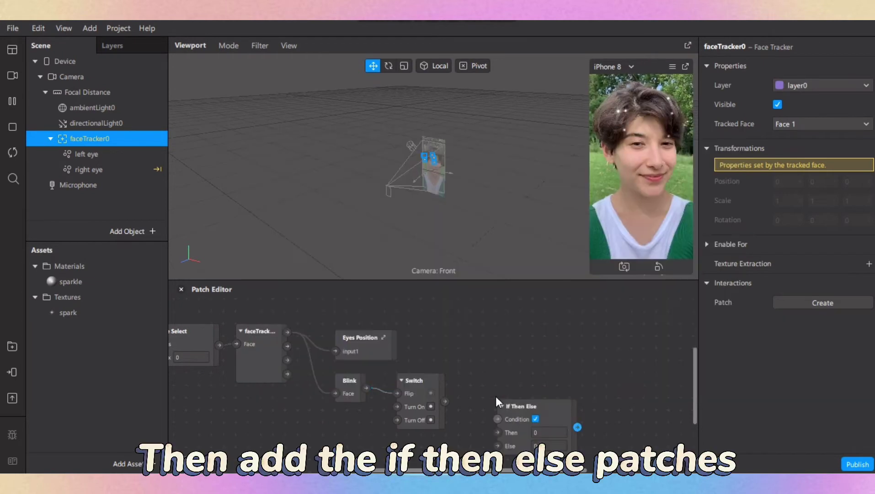
left_click_drag(514, 413, 471, 393)
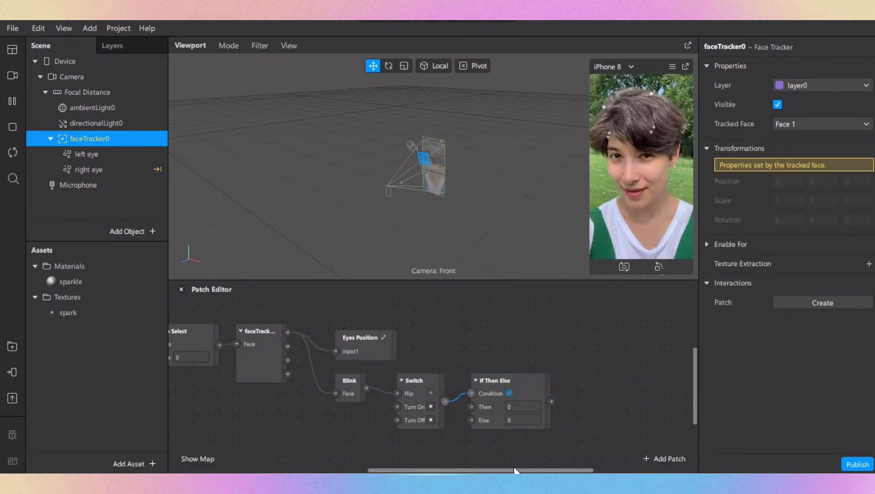
Create Birthrate patches for the left eye and right eye particle systems and stack them beyond the If Then Else patch
left_click_drag(516, 469, 538, 470)
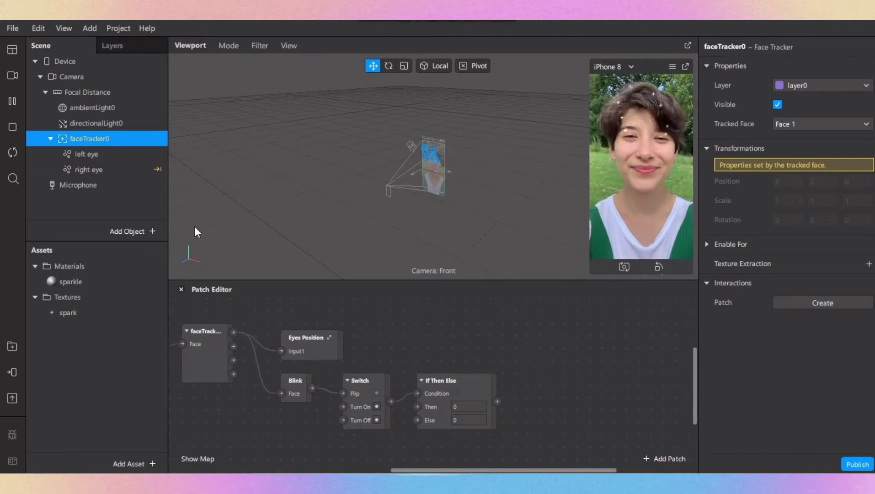
left_click(142, 155)
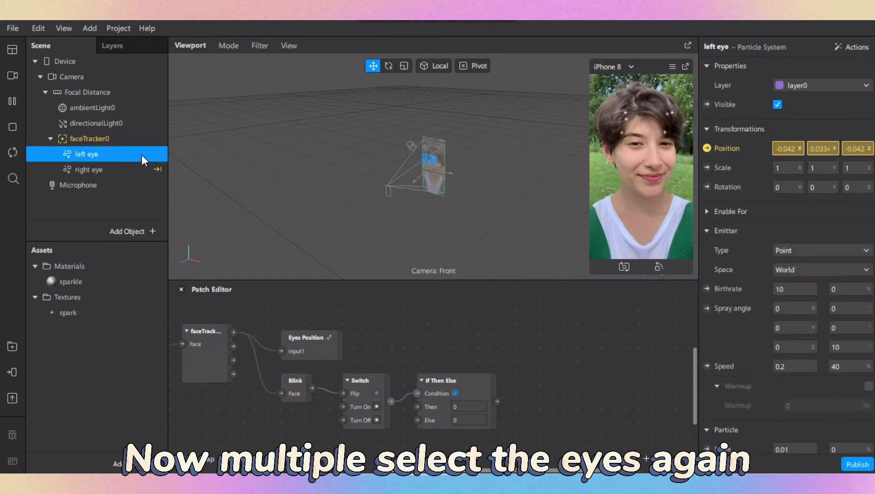
left_click(142, 172, "shift")
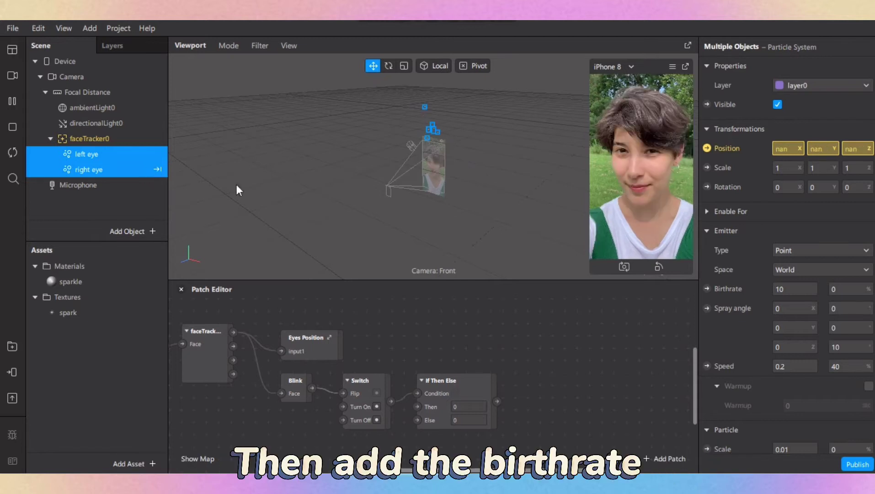
left_click(706, 289)
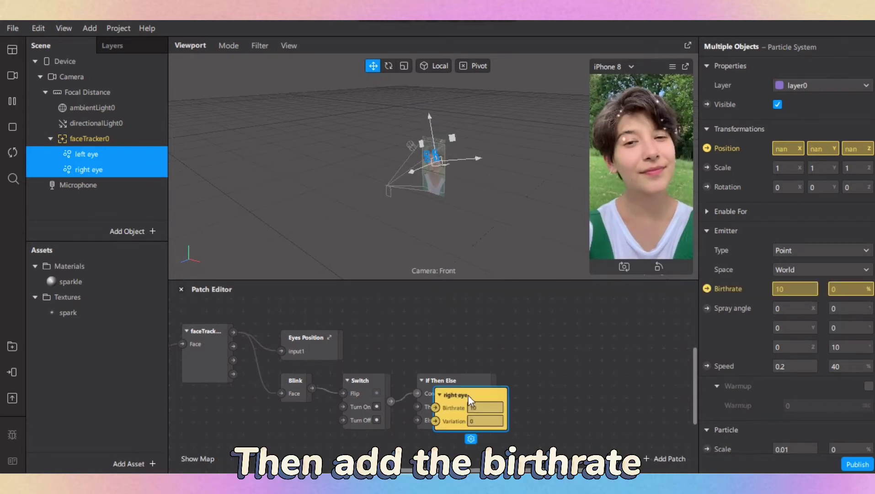
left_click_drag(468, 395, 569, 394)
left_click_drag(476, 399, 585, 339)
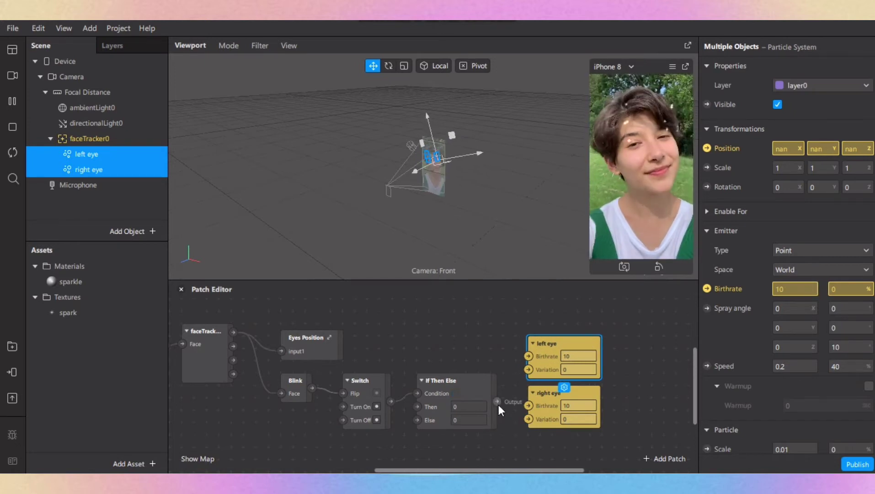
Connect the If Then Else output to the Birthrate of both eyes and set its Then value to 10
left_click_drag(499, 405, 529, 356)
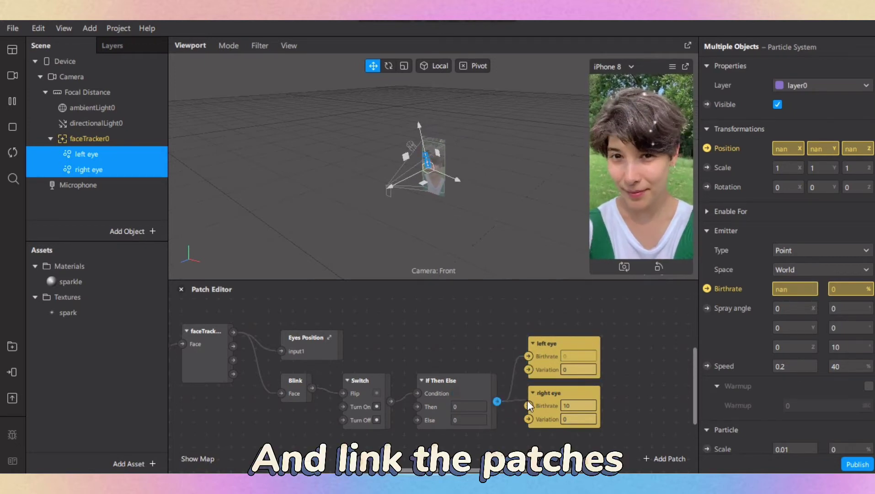
left_click_drag(527, 402, 529, 405)
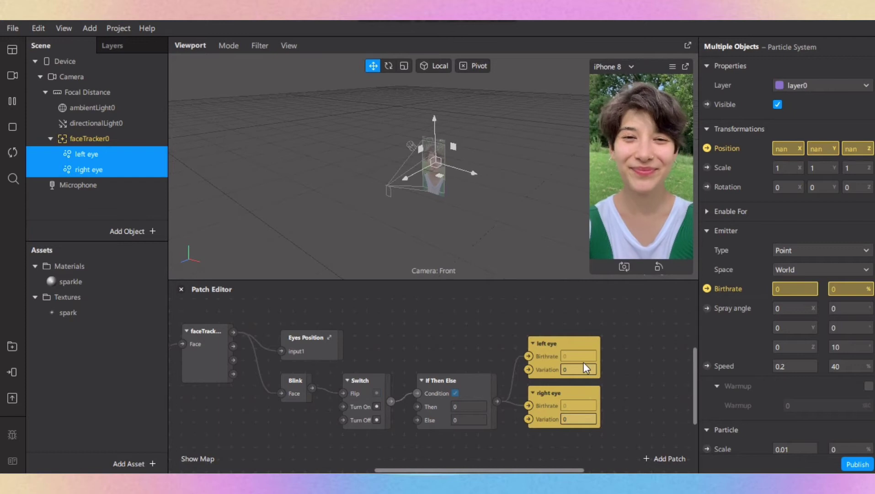
left_click(471, 408)
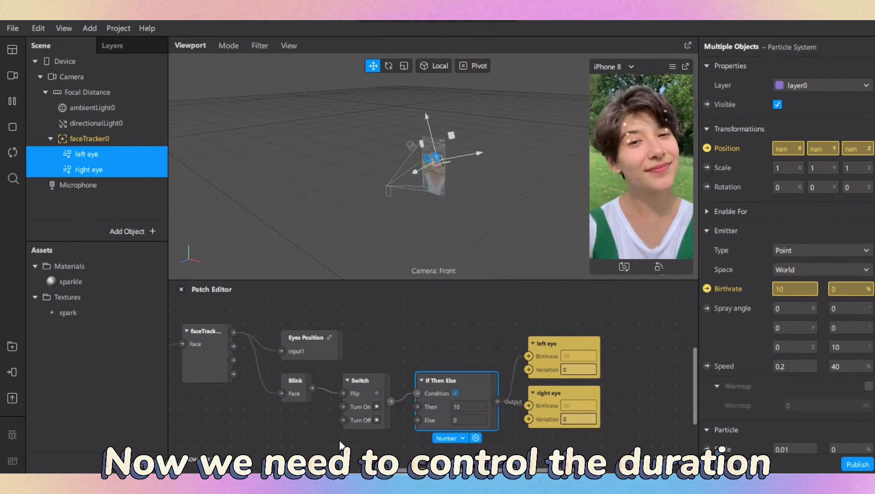
Add a Delay patch, make room for it above the Switch, and connect the Blink output to its Input
double_click(398, 341)
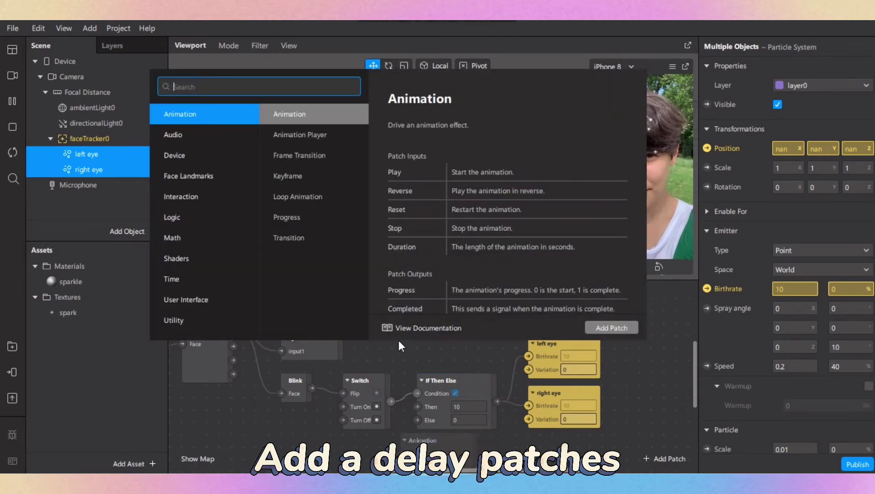
type("delay")
key("Return")
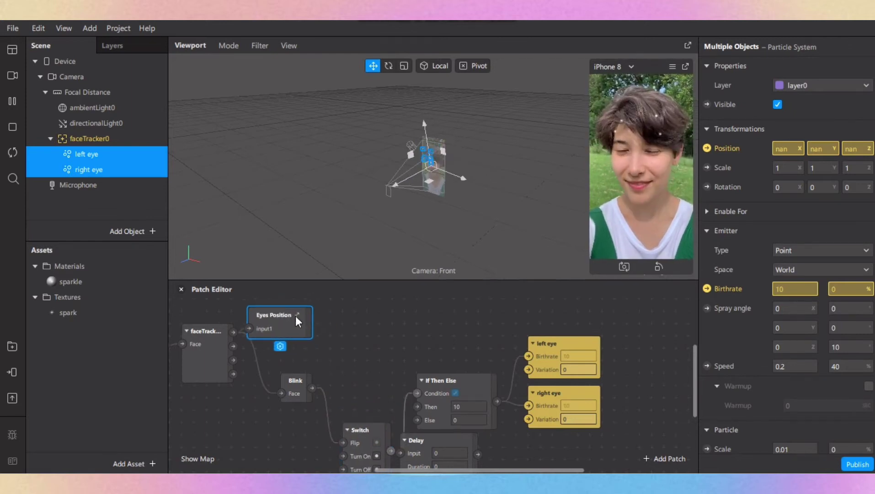
left_click_drag(296, 315, 289, 315)
left_click_drag(417, 440, 347, 357)
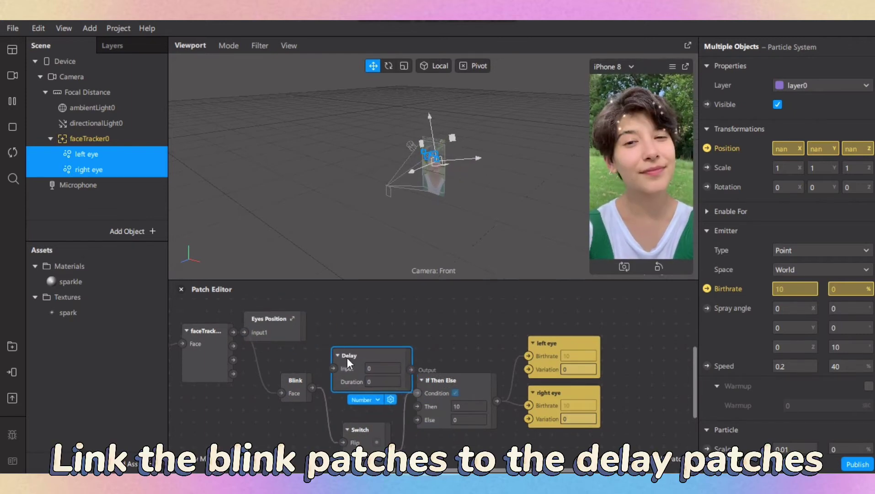
left_click_drag(312, 387, 331, 368)
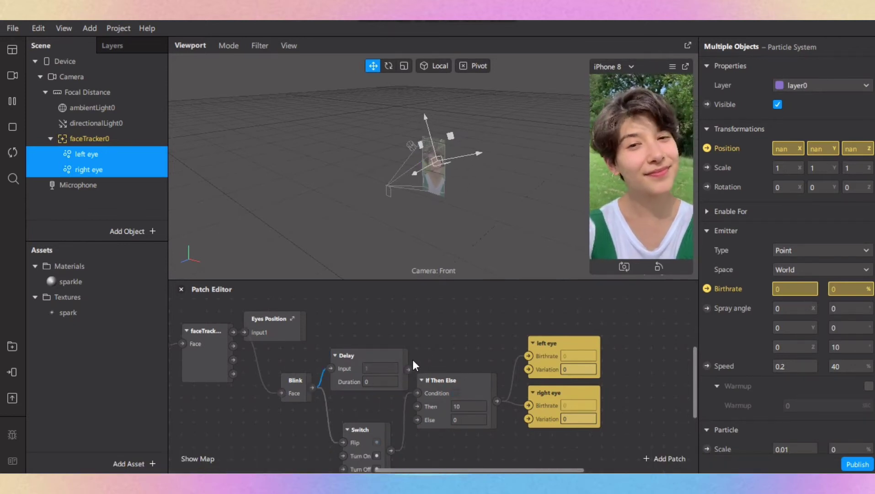
Move the Switch below the Delay patch, link the Delay output to Turn Off, and set the Delay's Duration to 0.2
mouse_move(389, 408)
left_mouse_down()
mouse_move(382, 408)
mouse_move(388, 401)
left_mouse_up()
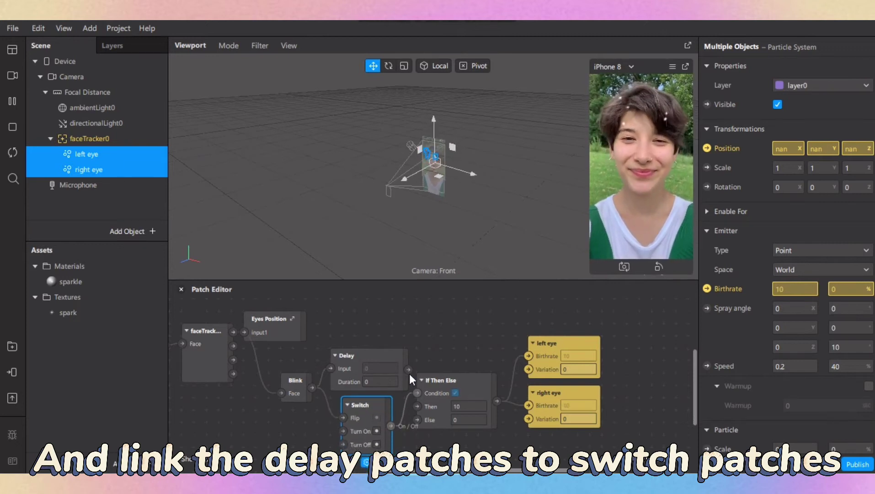
left_click_drag(341, 445, 408, 369)
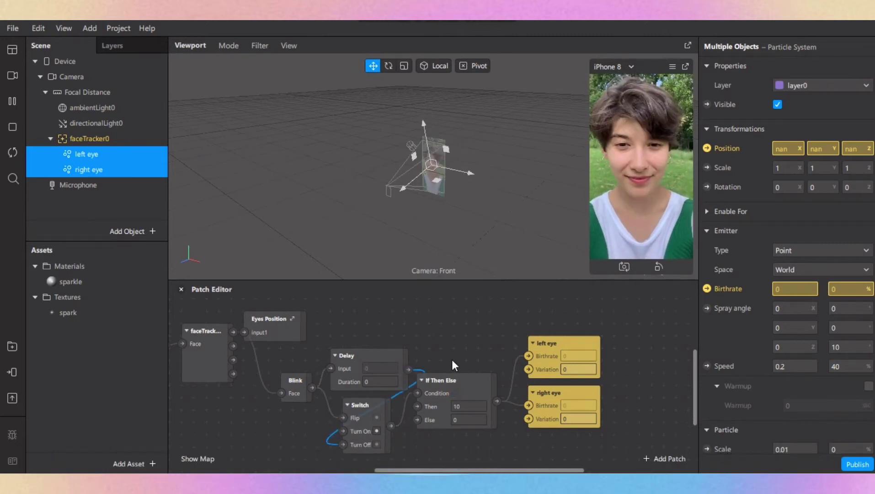
type(".2")
left_click(391, 370)
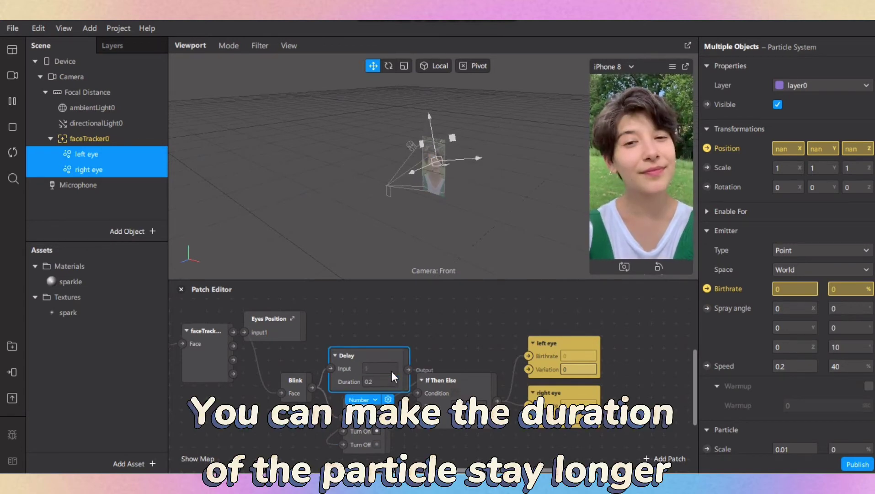
Try a Delay Duration of 5 and a Then value of 50, and settle on Duration 0.3 and Then 10
left_click(392, 377)
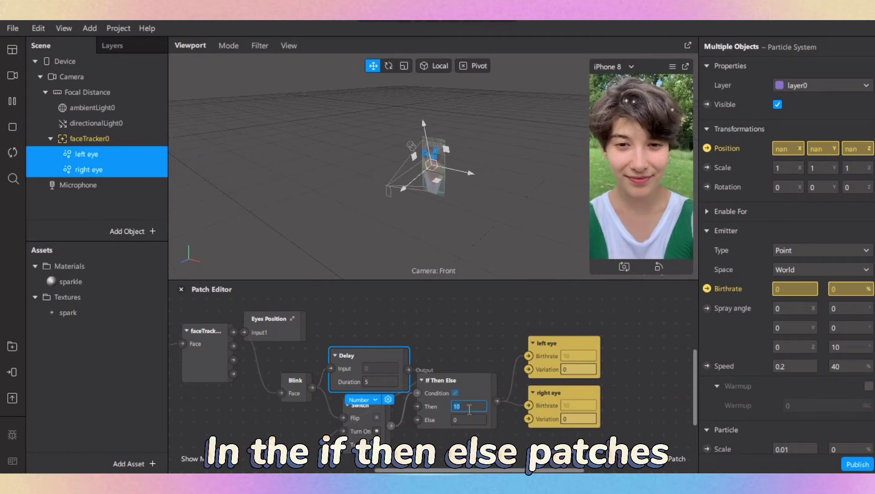
key("Return")
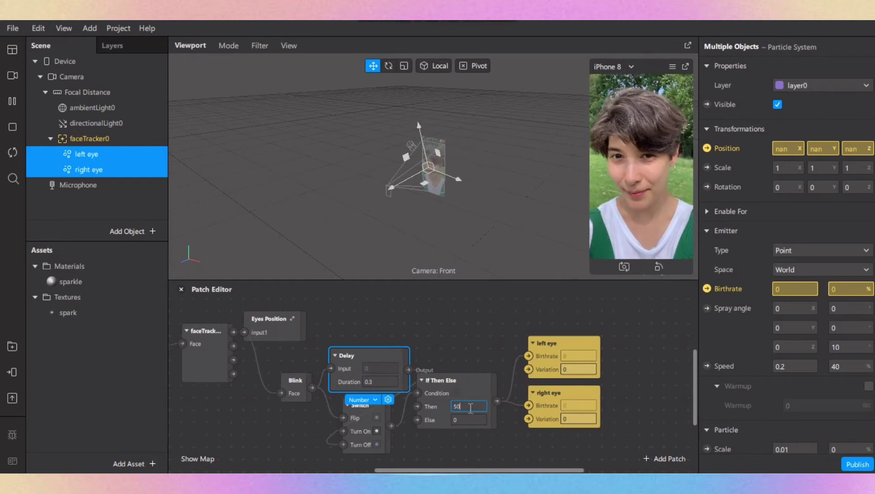
key("BackSpace")
key("BackSpace")
type("1")
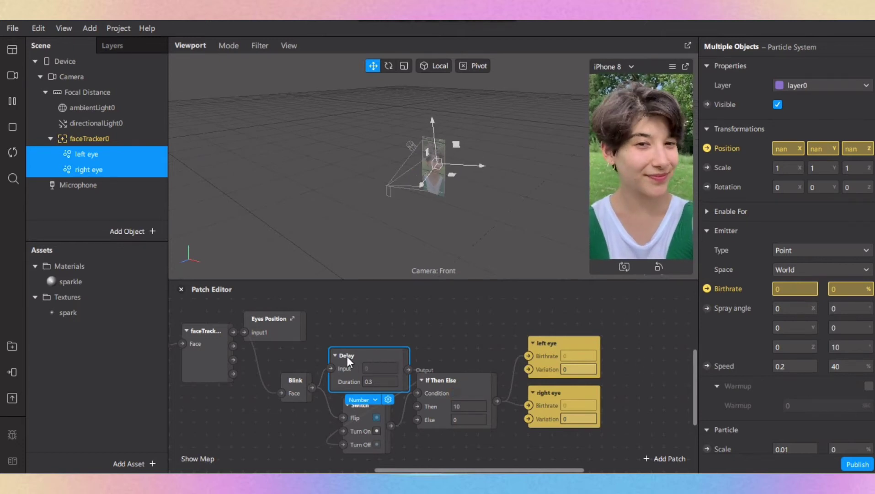
left_click(268, 329)
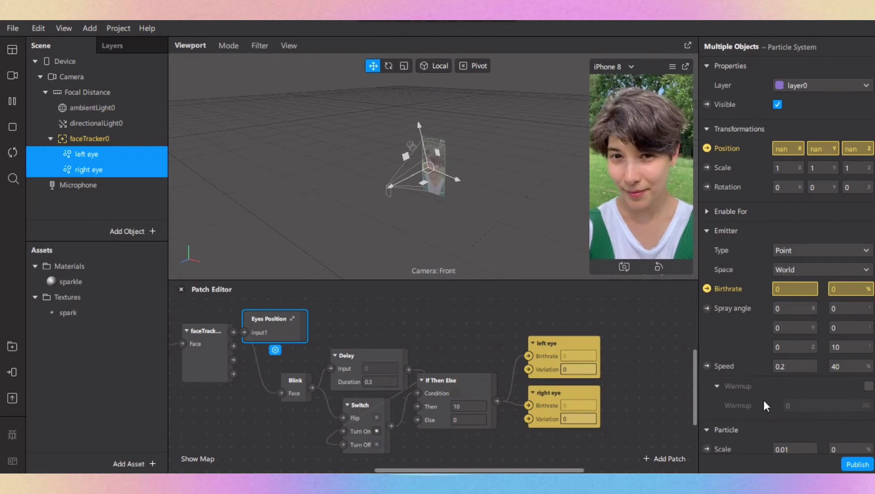
Enable the Acceleration force on both selected eye particle systems
scroll(763, 400, "down", 7)
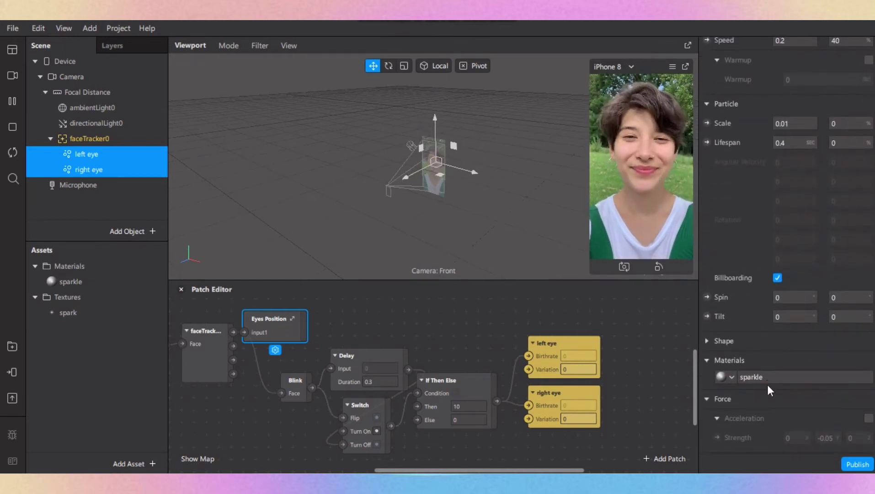
scroll(767, 384, "down", 2)
left_click(868, 334)
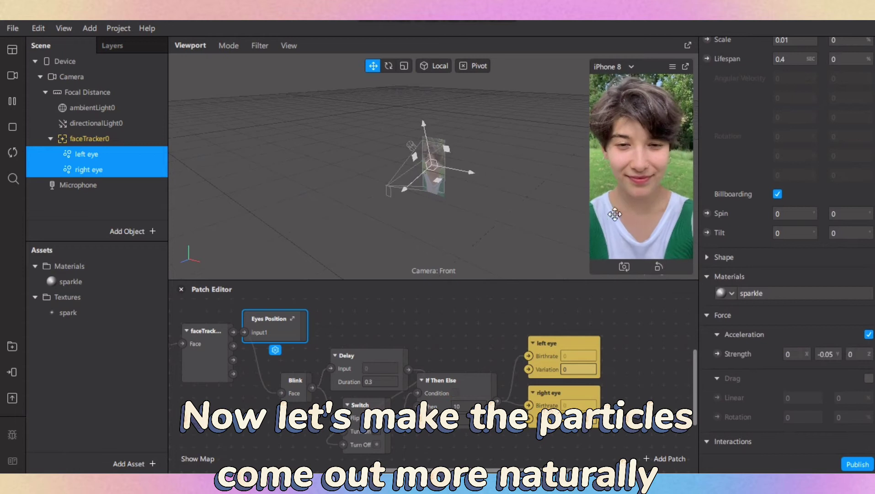
Detach the device preview, enlarge it, and place it over the viewport's edge beside the object properties
left_click(686, 69)
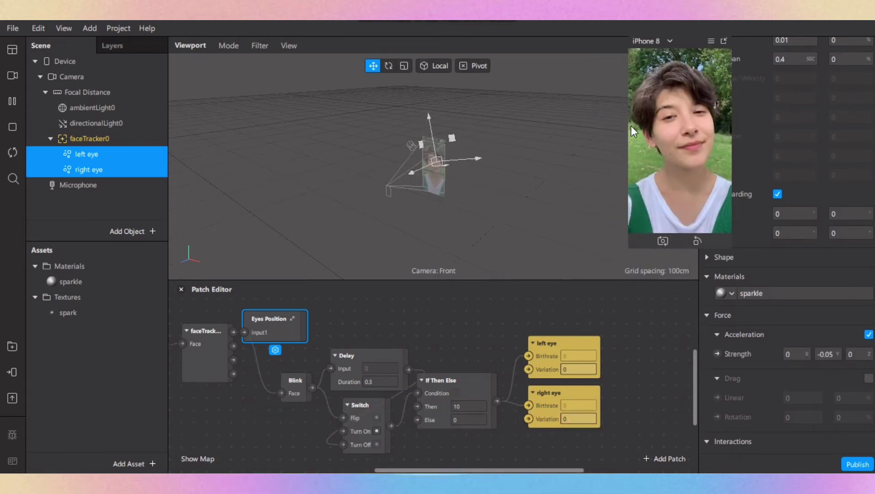
left_click_drag(631, 126, 579, 172)
left_click_drag(662, 37, 622, 64)
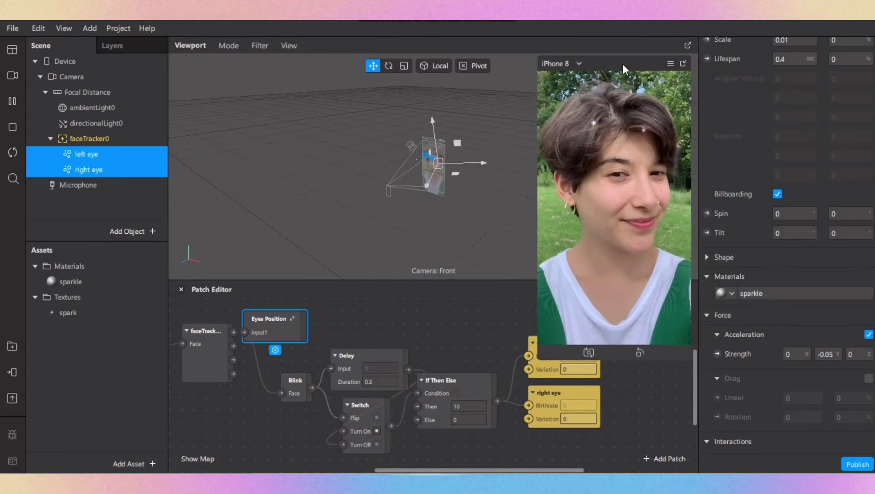
Select only the left eye particle system and set its Acceleration Strength X to 1.5
left_click(796, 355)
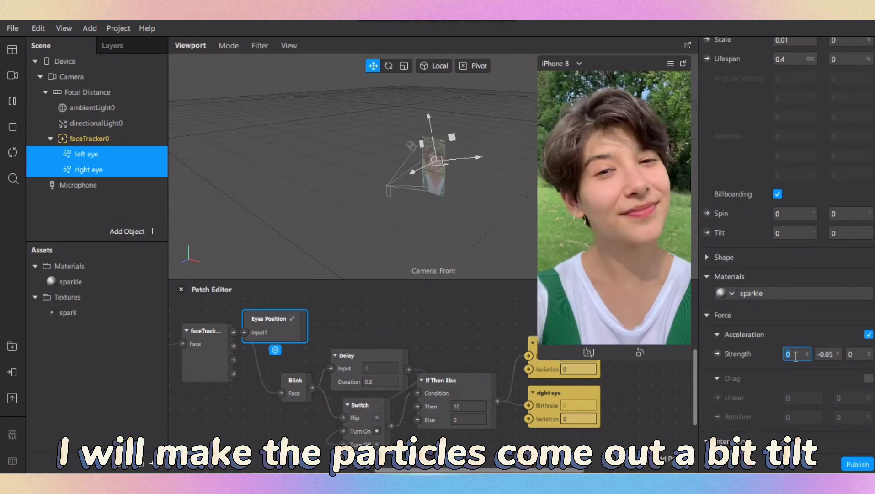
left_click(112, 390)
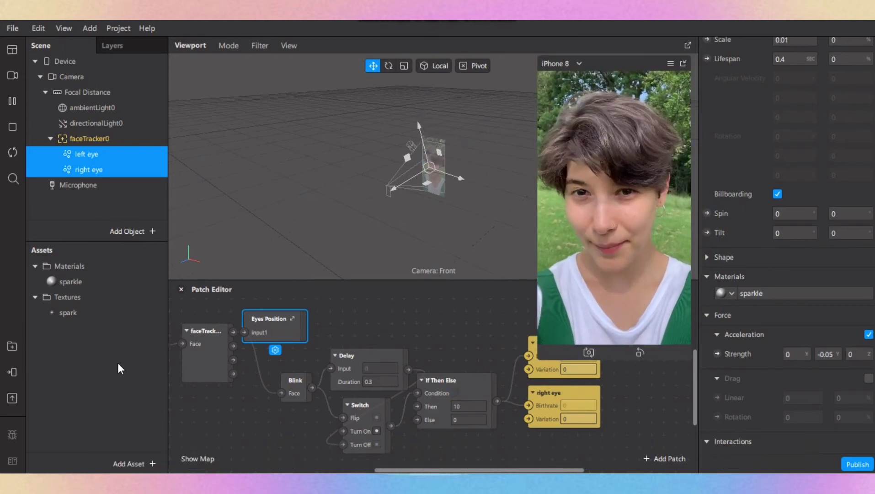
left_click(135, 141)
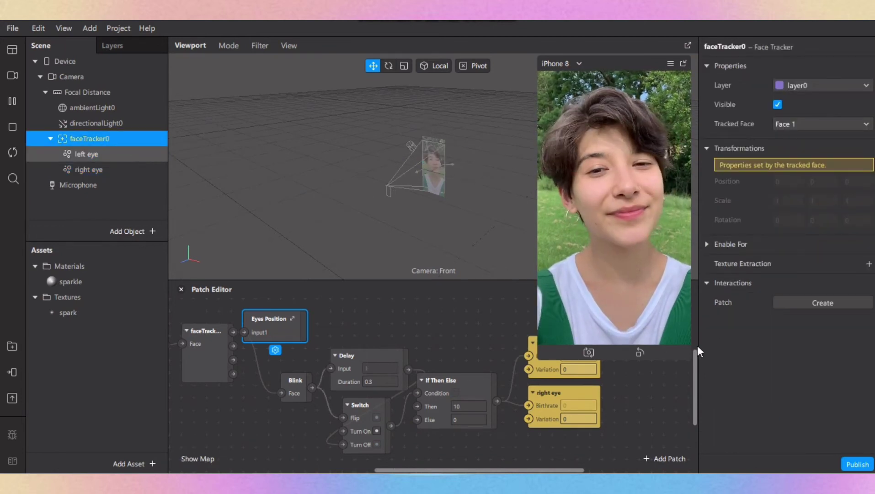
key("Down")
scroll(765, 361, "down", 5)
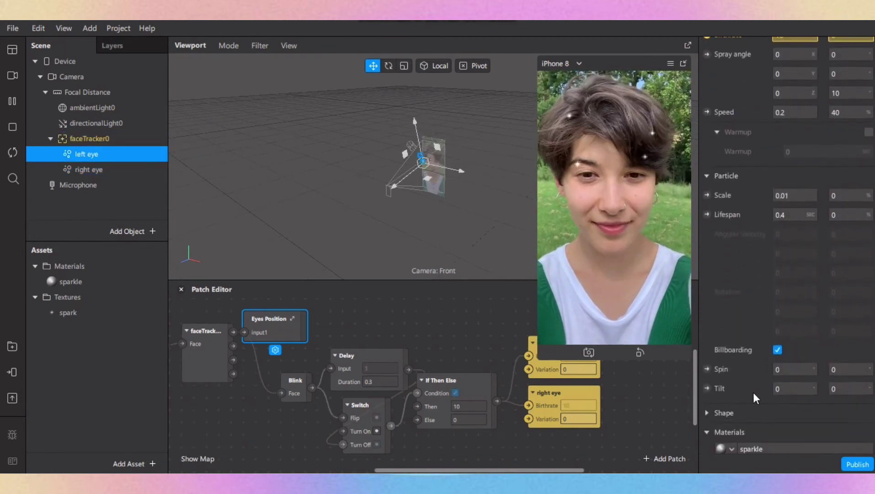
scroll(759, 389, "down", 5)
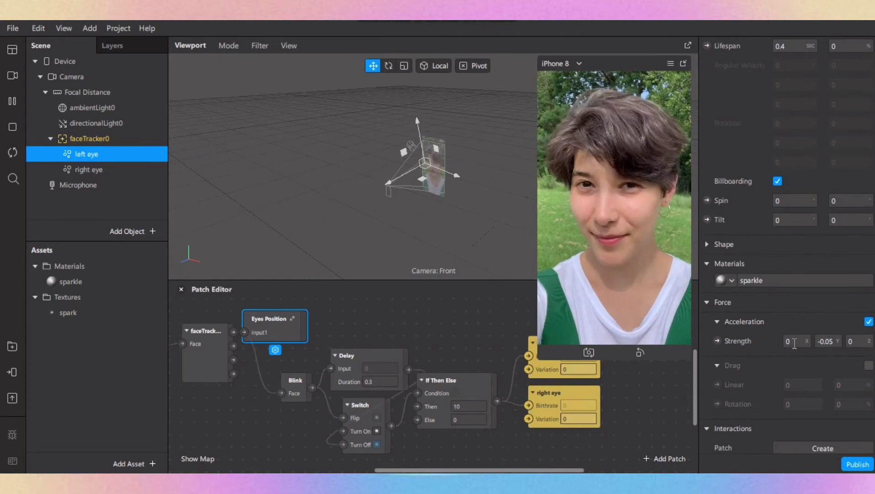
double_click(791, 342)
type("1.5")
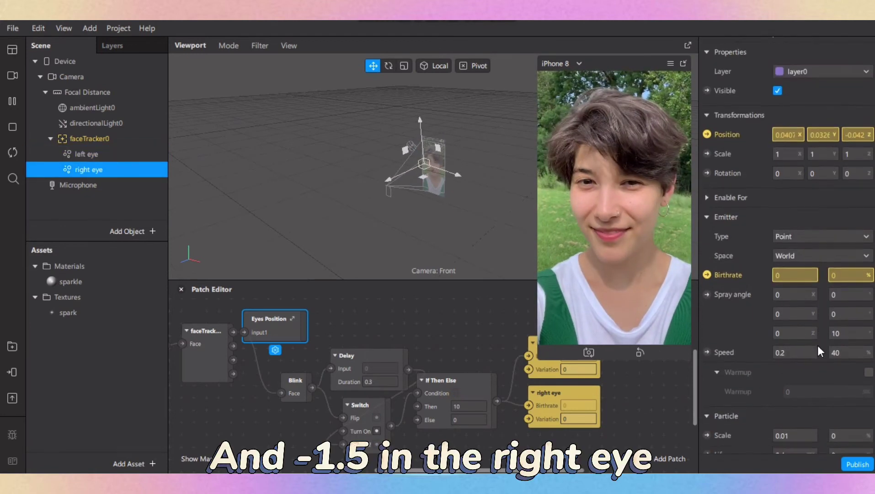
Set the Acceleration Strength X of the right eye particle system to -1.5
scroll(817, 345, "down", 10)
scroll(796, 345, "down", 1)
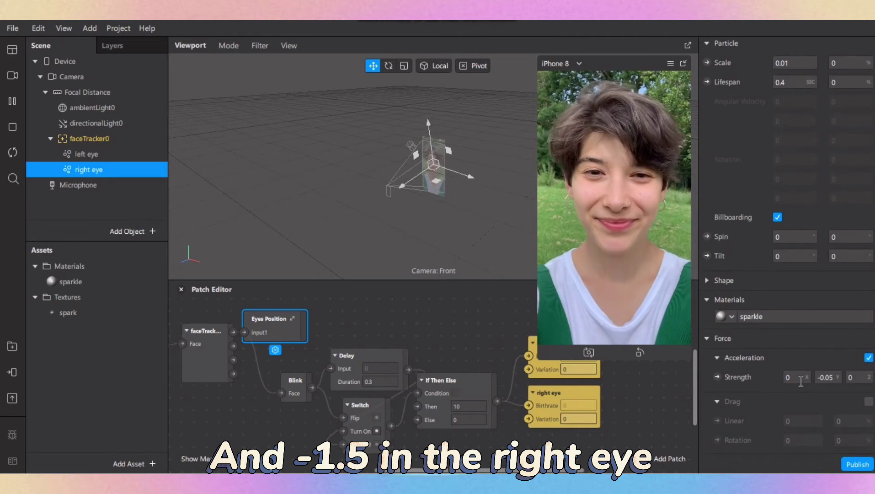
left_click(796, 377)
type("-1")
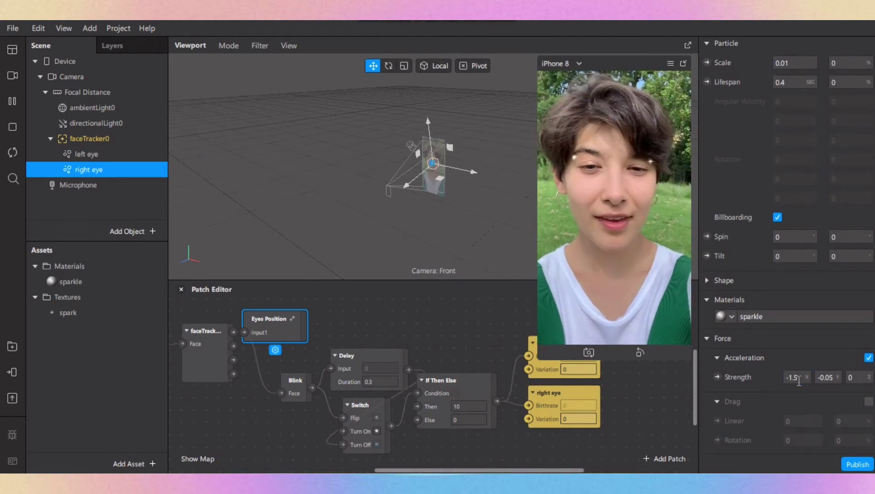
type(".5")
key("Return")
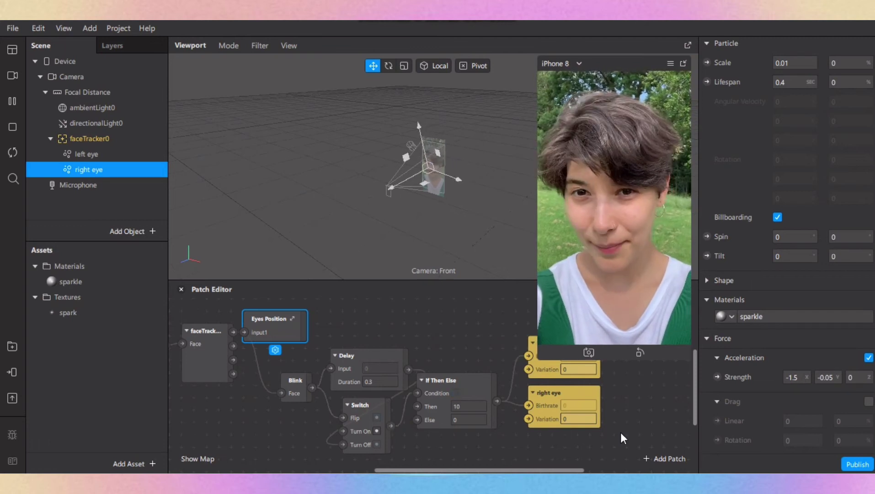
Try a Then value of 20 and a Delay Duration of 0.2, and return the Duration to 0.3
double_click(478, 404)
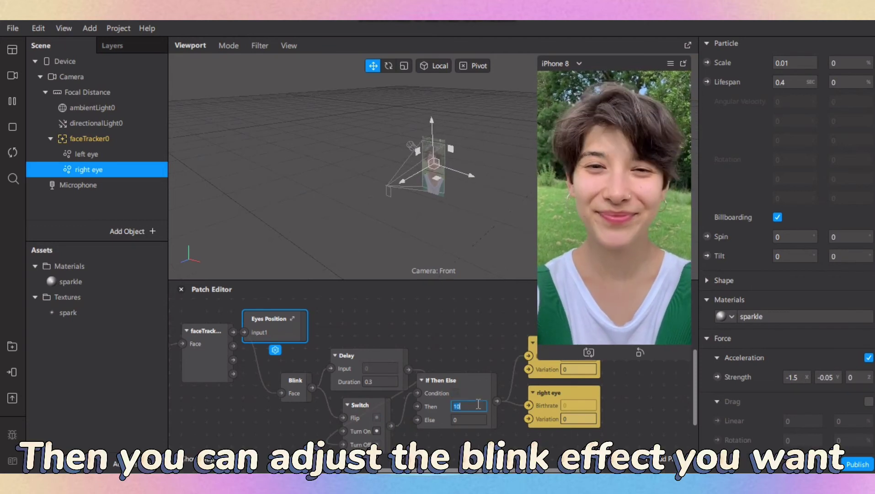
type("20")
key("Return")
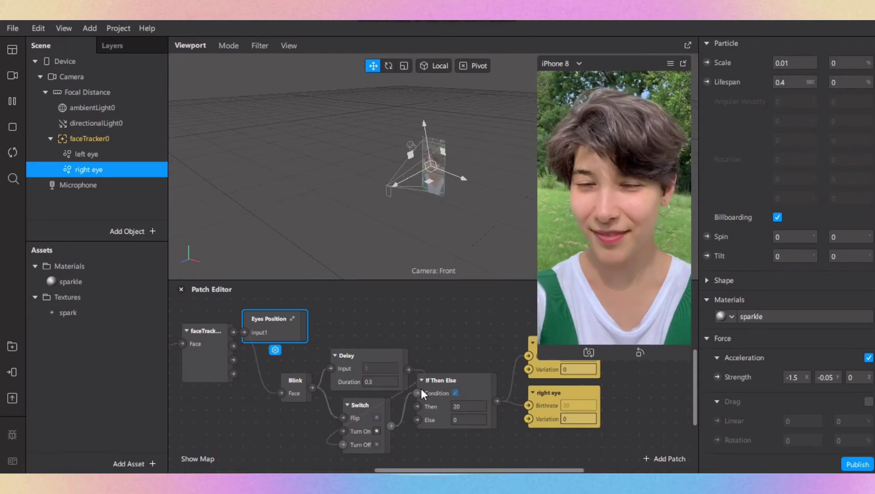
double_click(380, 381)
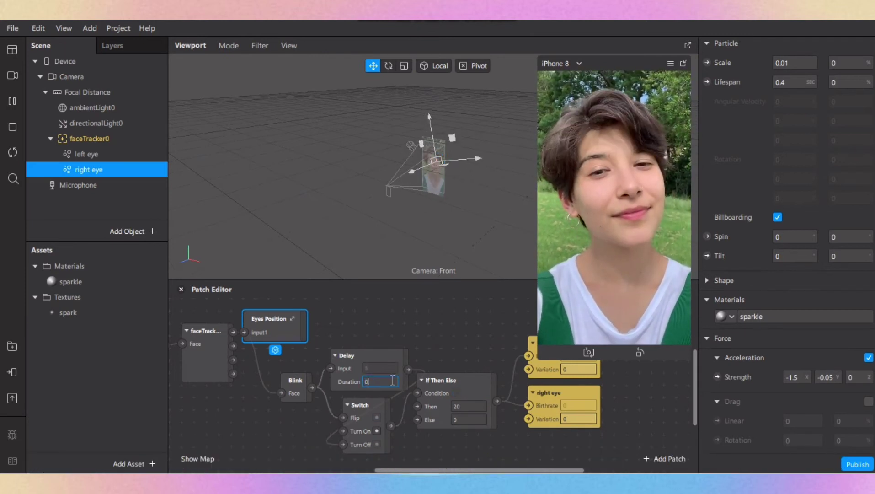
type("0.2")
key("Return")
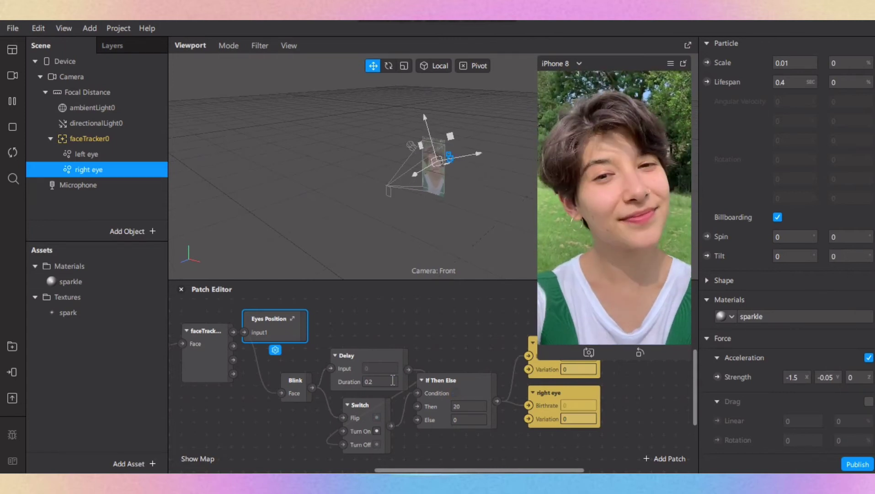
double_click(392, 381)
type("0.3")
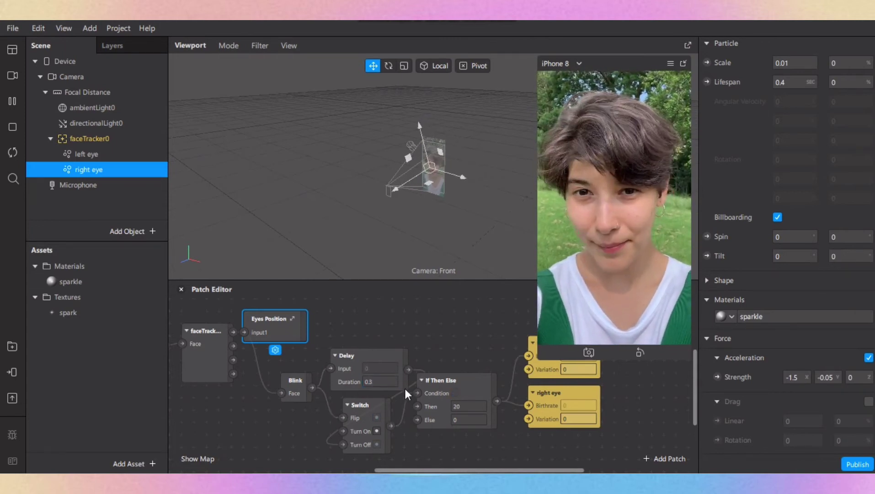
Set the Then value of the If Then Else patch to 15
double_click(470, 406)
type("15")
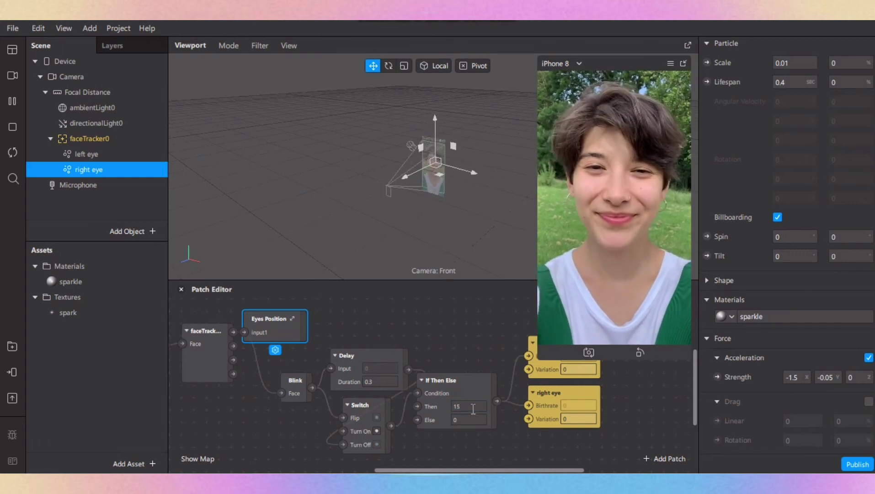
key("Return")
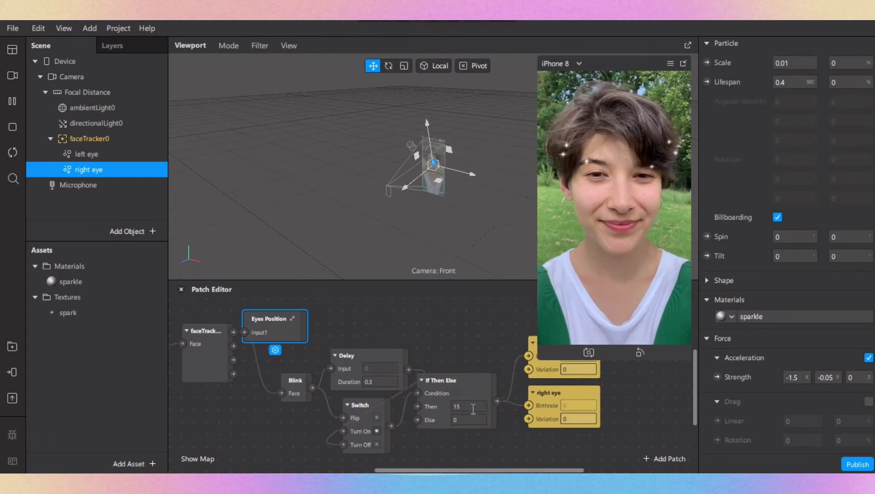
Preview the blink sparkles on two other face simulation videos, ending with the woman's close-up, and dock the preview again
left_click(12, 76)
left_click(40, 146)
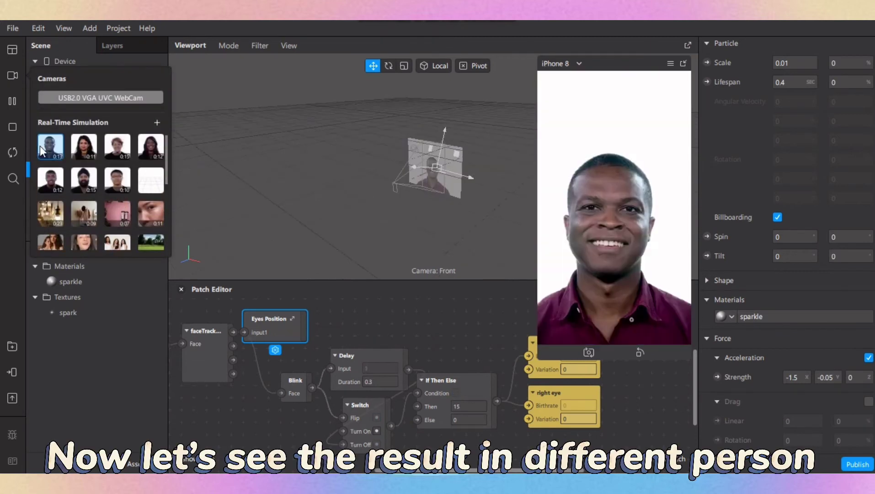
scroll(130, 195, "down", 3)
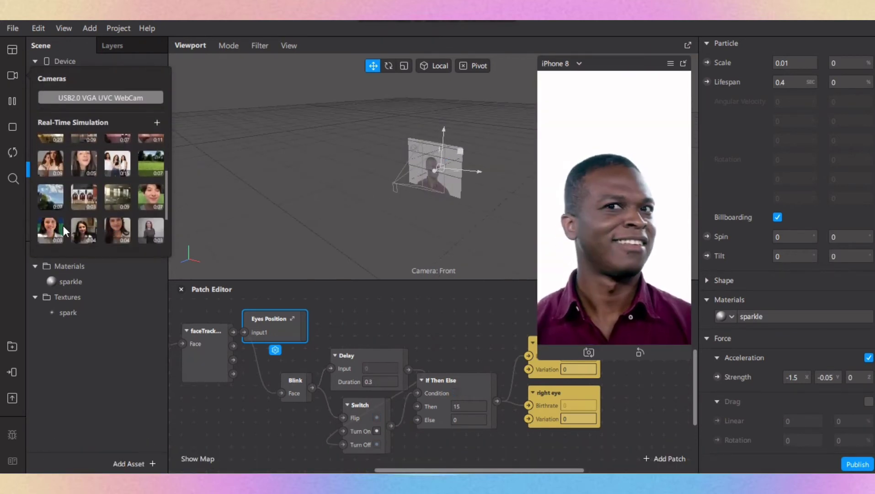
scroll(127, 236, "down", 2)
left_click(118, 199)
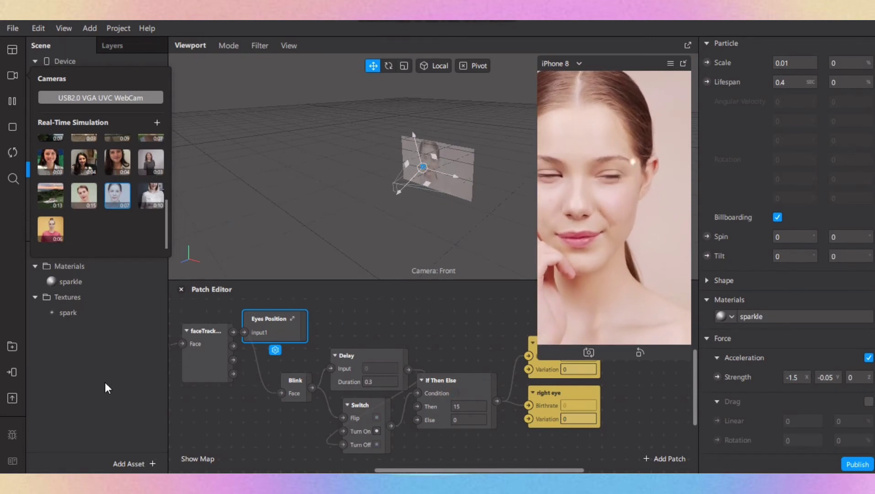
left_click(117, 351)
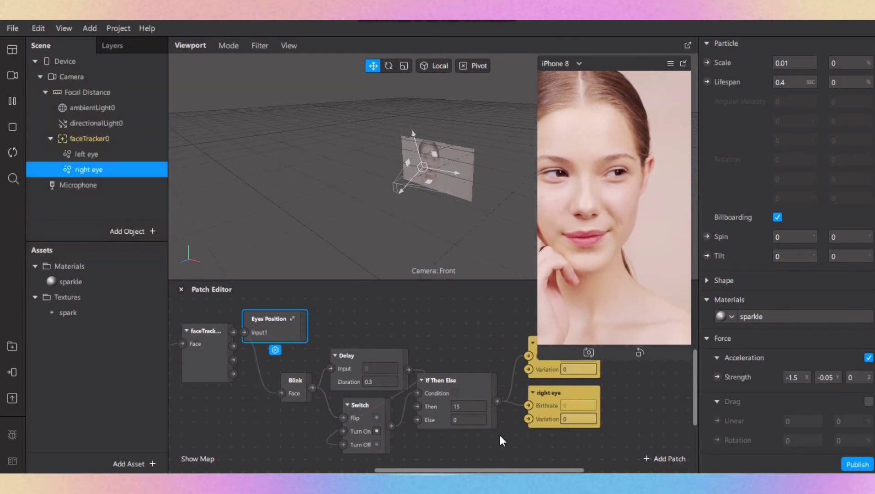
left_click(683, 63)
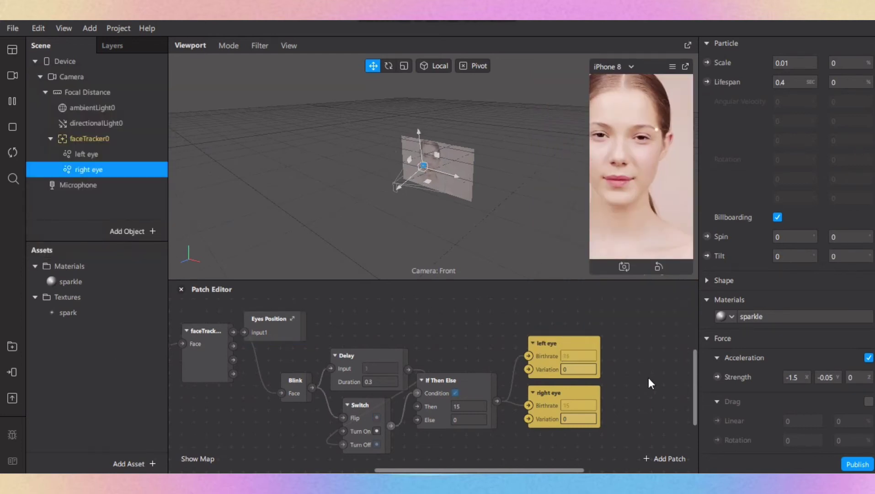
Group the Blink, Delay, Switch, If Then Else and both eye patches as "Blink", and place the group below Eyes Position
scroll(643, 353, "down", 1)
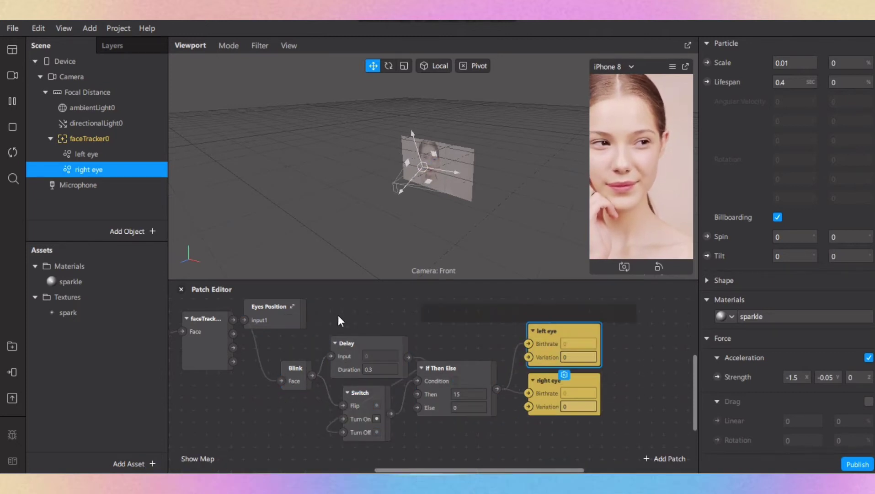
left_click_drag(312, 360, 581, 433)
right_click(462, 378)
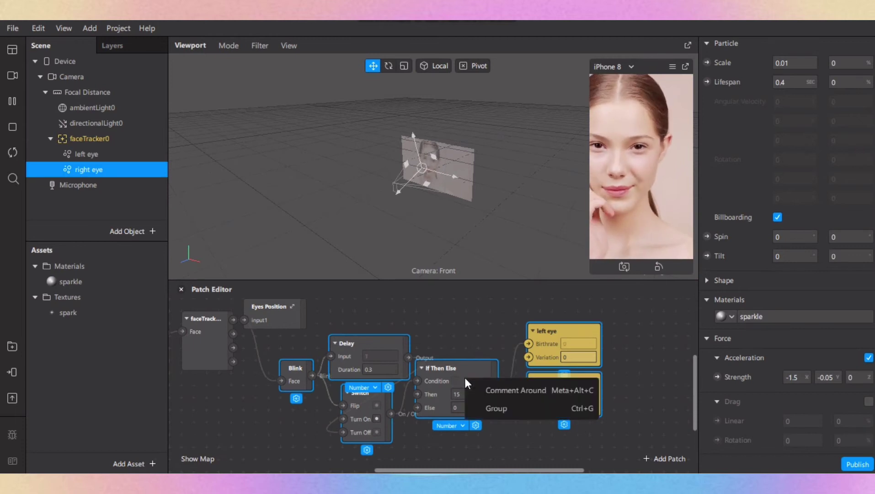
left_click(495, 407)
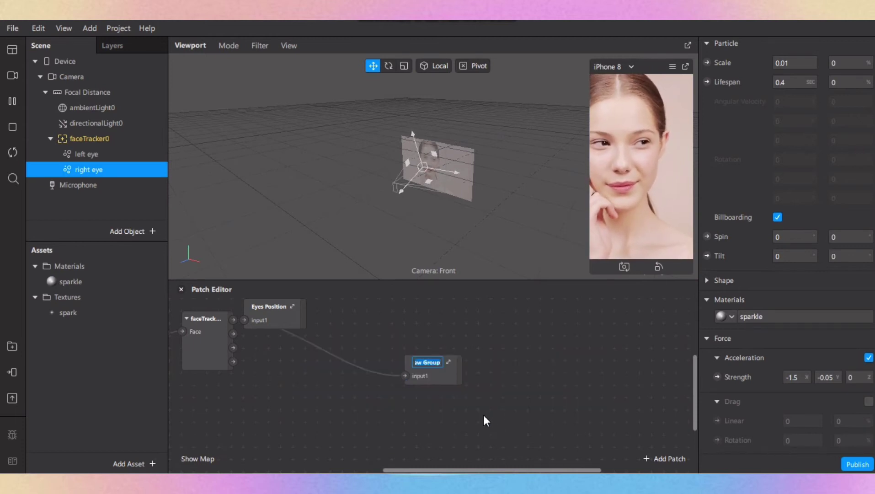
type("Blink")
key("Return")
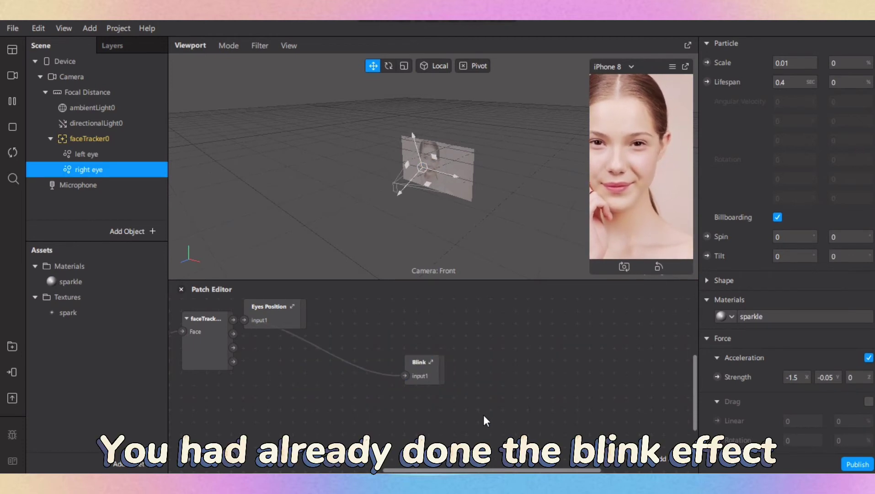
left_click_drag(419, 369, 258, 349)
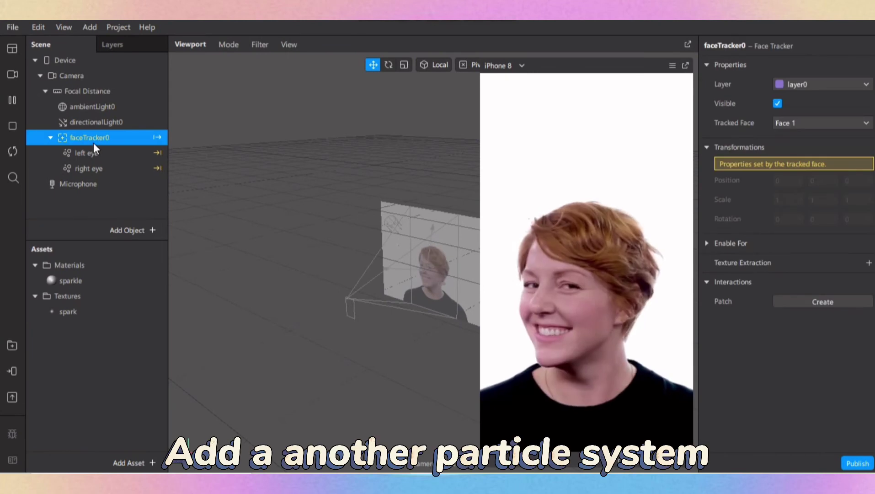
Add a new particle system under faceTracker0 and rename it "mouth"
right_click(92, 144)
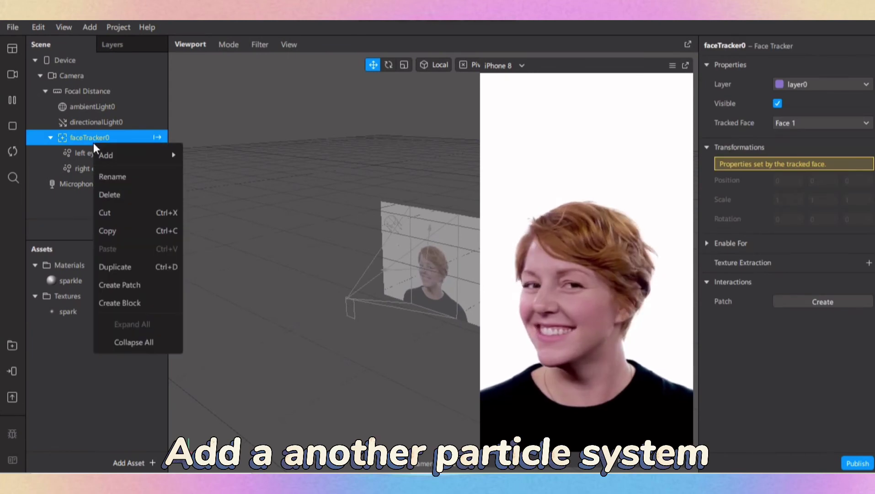
mouse_move(159, 155)
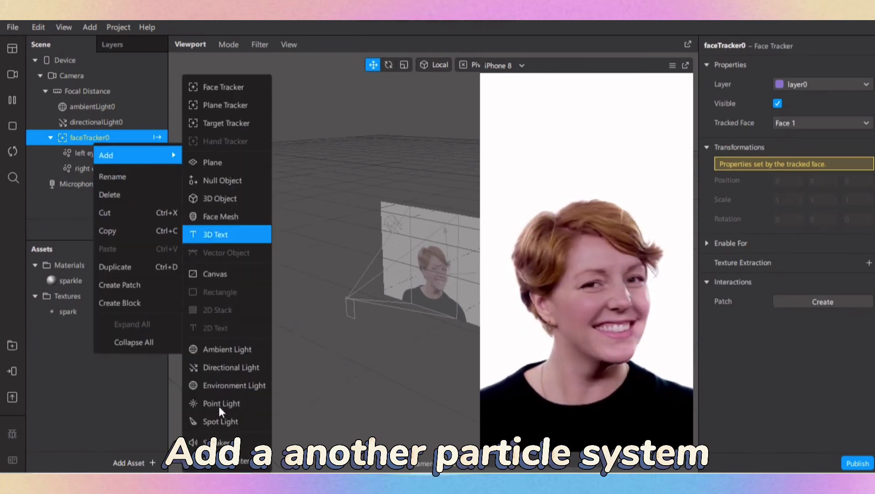
left_click(239, 461)
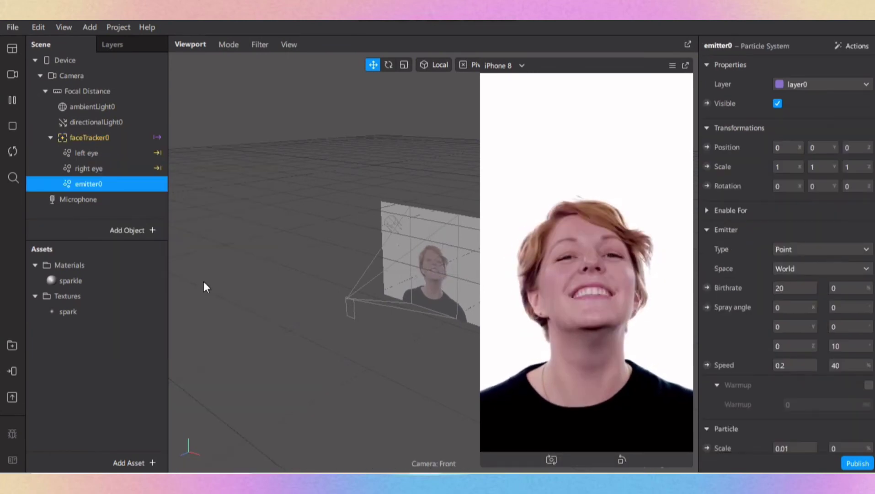
double_click(136, 185)
type("mouth")
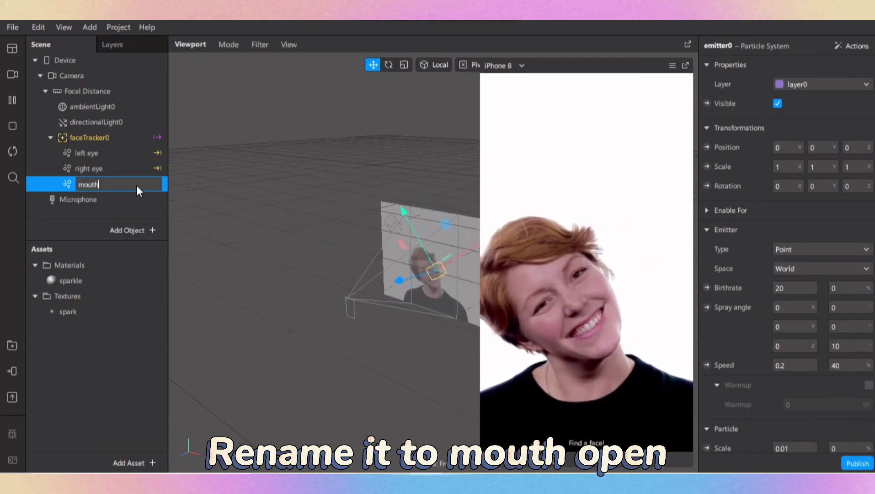
key("Return")
scroll(825, 253, "down", 7)
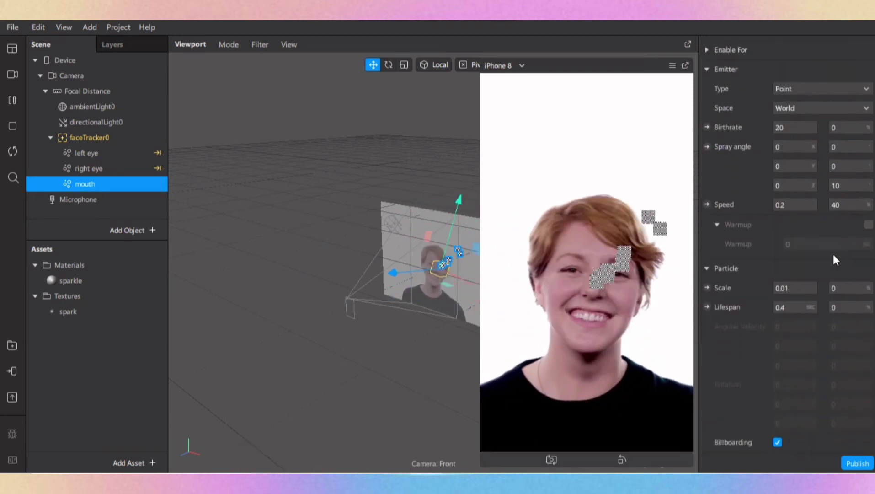
Create a new material for the mouth particle system, rename it "mouth", and set its shader type to Flat
left_click(867, 362)
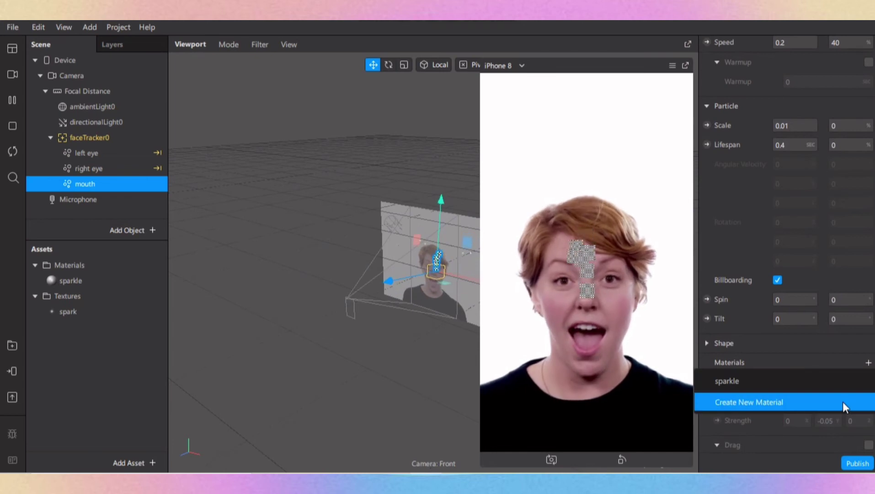
left_click(843, 402)
double_click(130, 297)
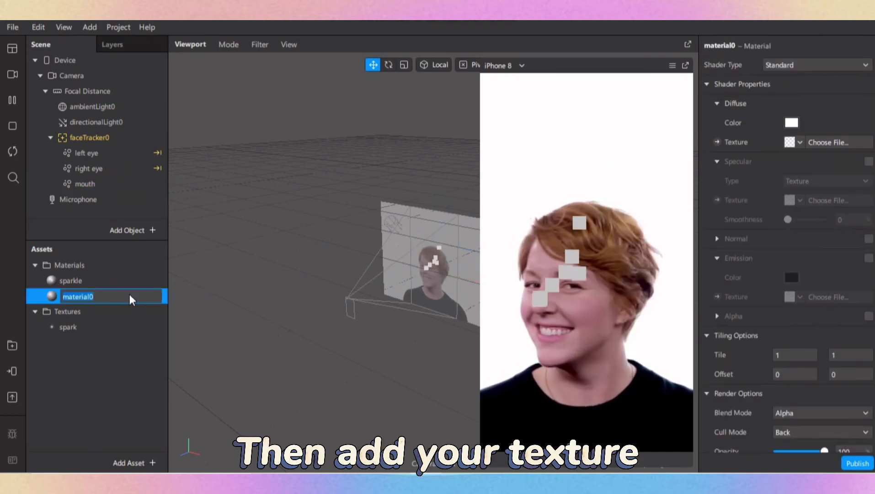
type("mouth")
key("Return")
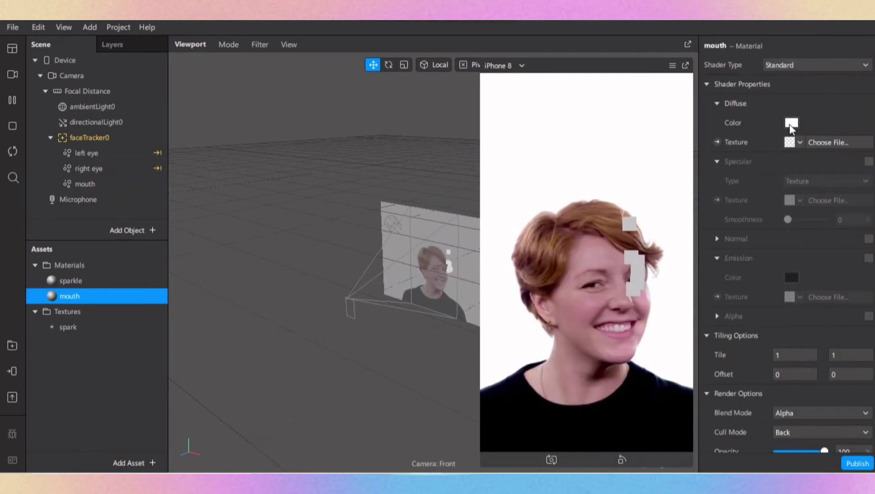
left_click(812, 69)
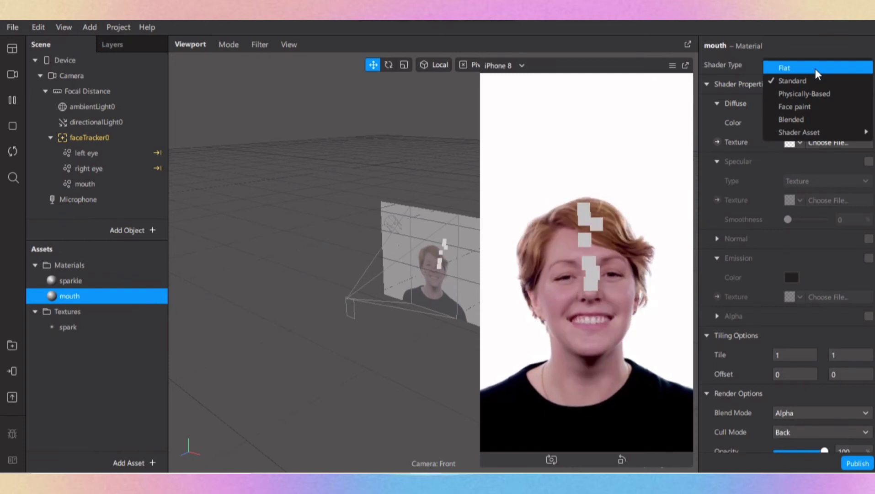
left_click(815, 69)
Import pink heart.png as the mouth material's diffuse texture and keep its depth test and depth writing off
left_click(800, 141)
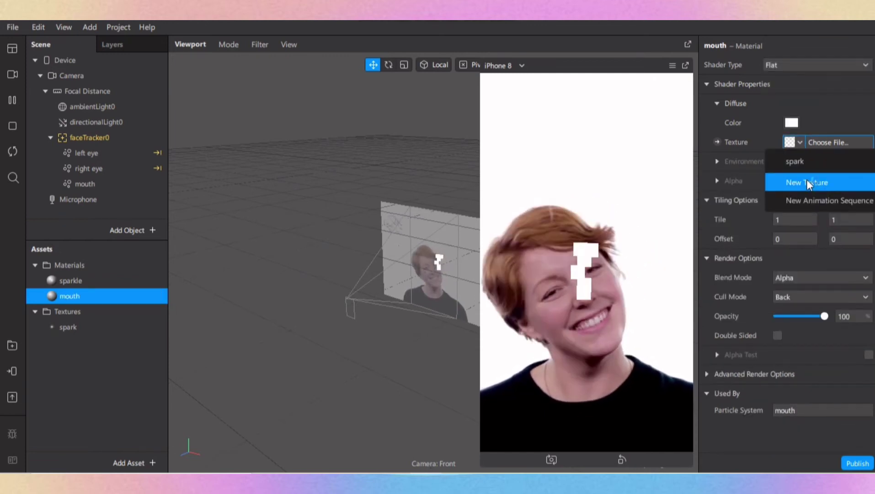
left_click(806, 180)
left_click(138, 145)
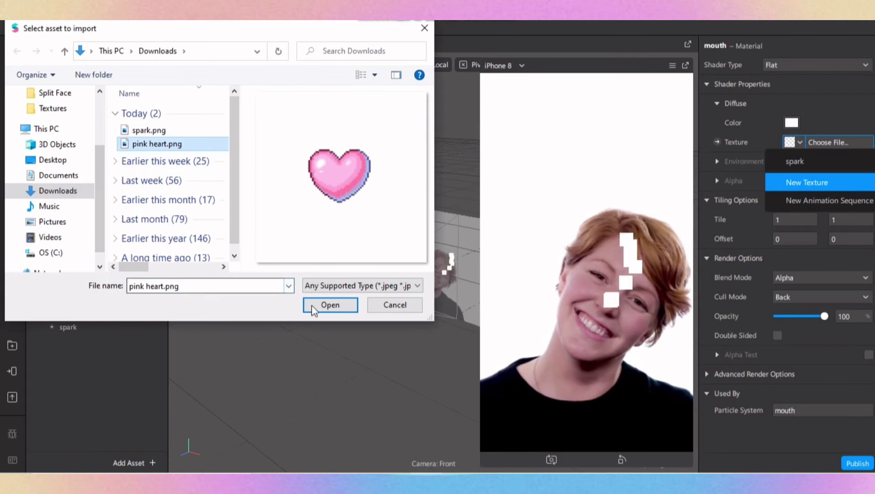
left_click(320, 304)
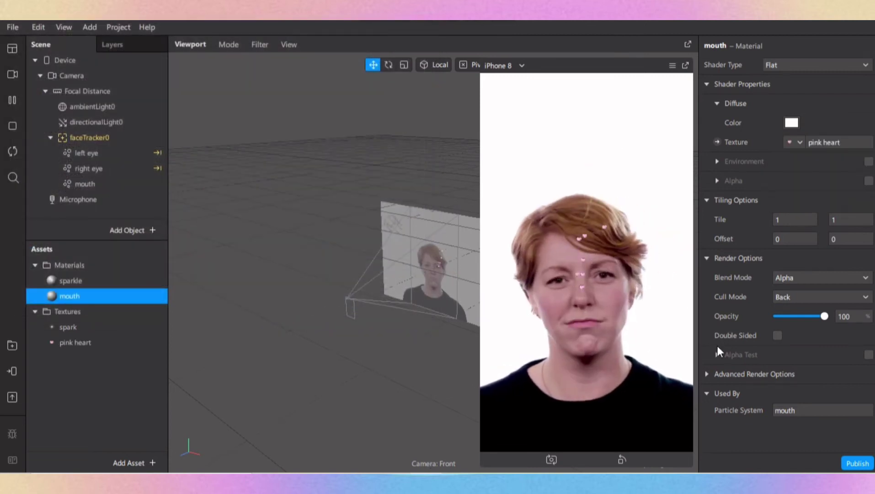
left_click(708, 374)
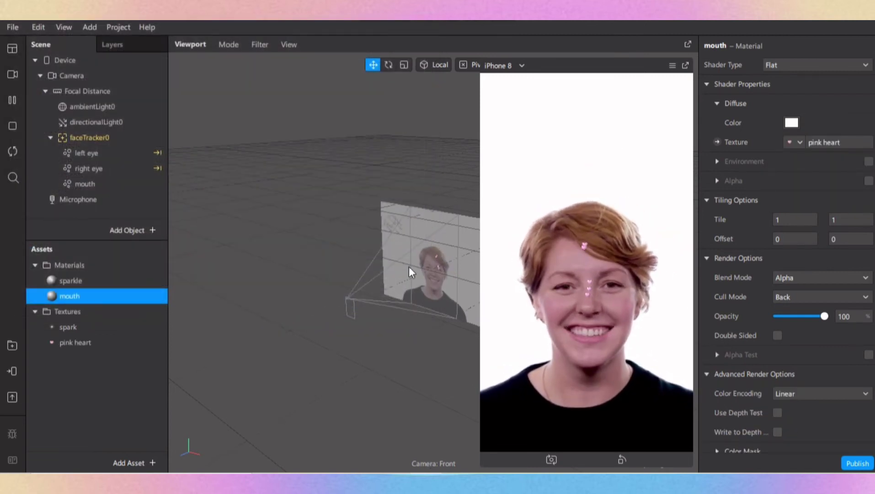
Set the pink heart texture's compression to None for iOS, Android and Older Android
left_click(62, 342)
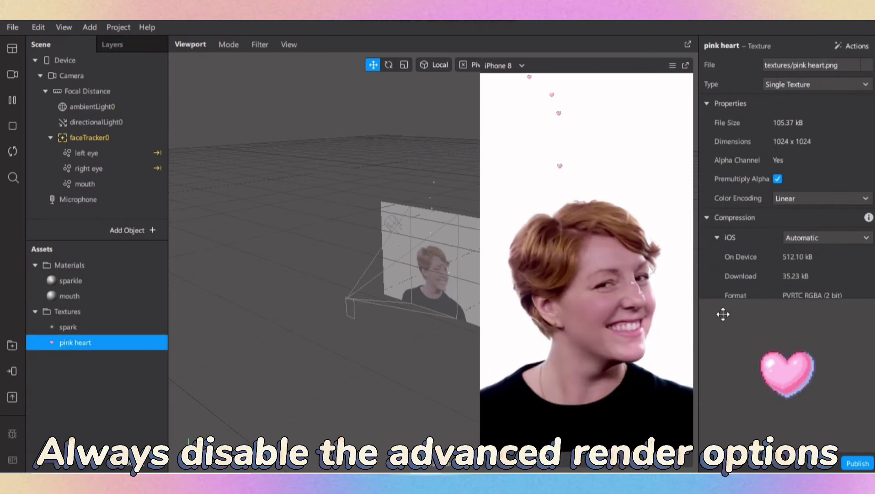
left_click(805, 238)
left_click(804, 257)
scroll(803, 229, "down", 4)
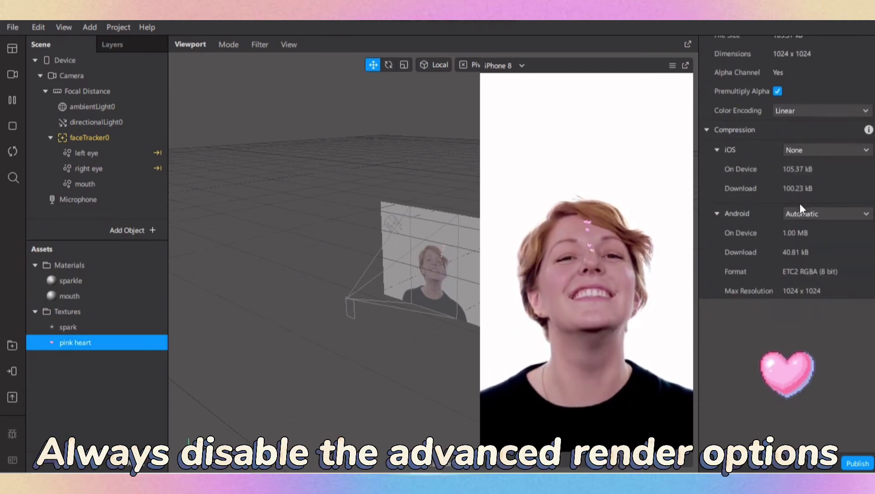
left_click(821, 135)
left_click(823, 164)
left_click(825, 199)
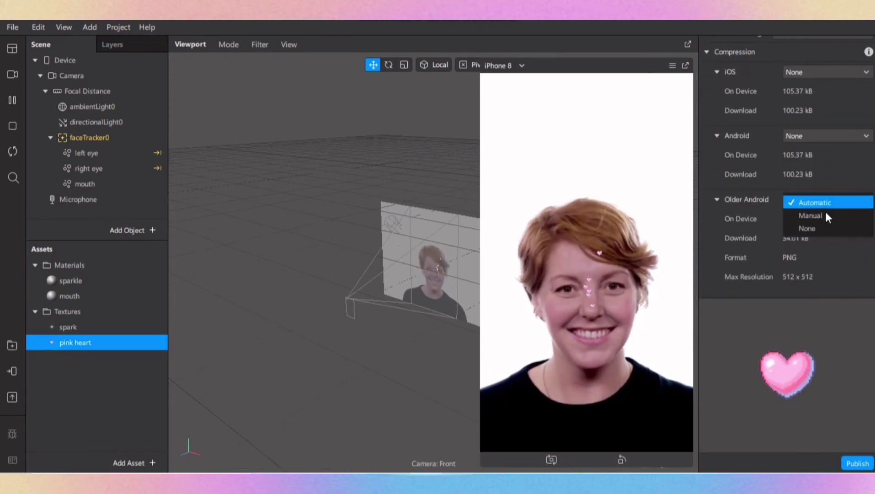
left_click(826, 228)
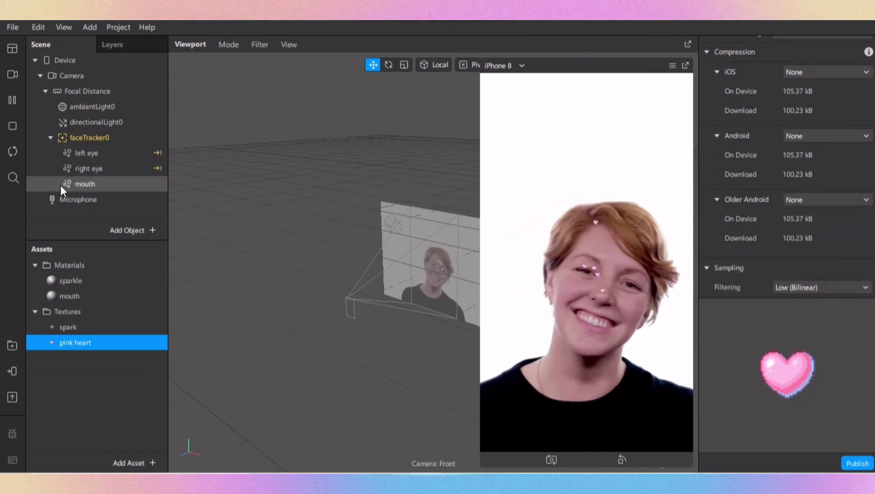
Change the mouth particle system's emitter type to Plane with a size of 0.05 by 0.2
left_click(330, 224)
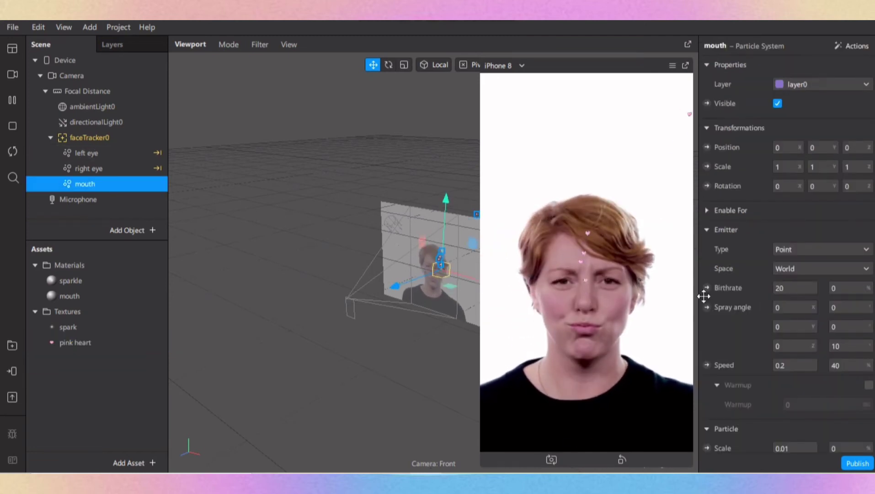
left_click(813, 250)
left_click(818, 278)
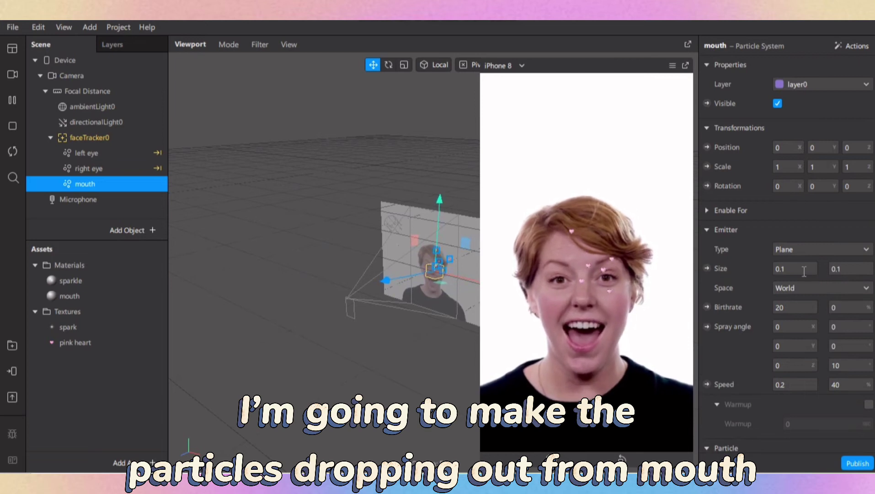
left_click(805, 270)
type("0.05")
key("Return")
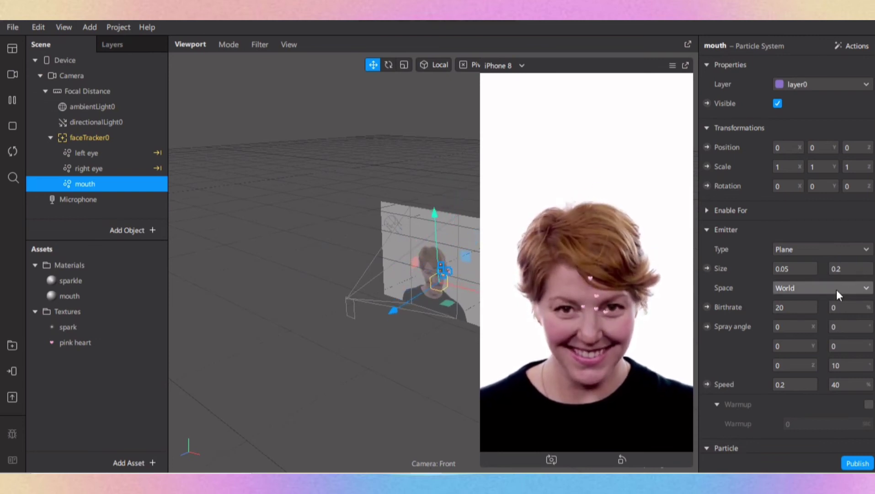
Set the mouth particles' scale to 0.015 and enable Acceleration with a Y strength of -2
scroll(835, 291, "down", 2)
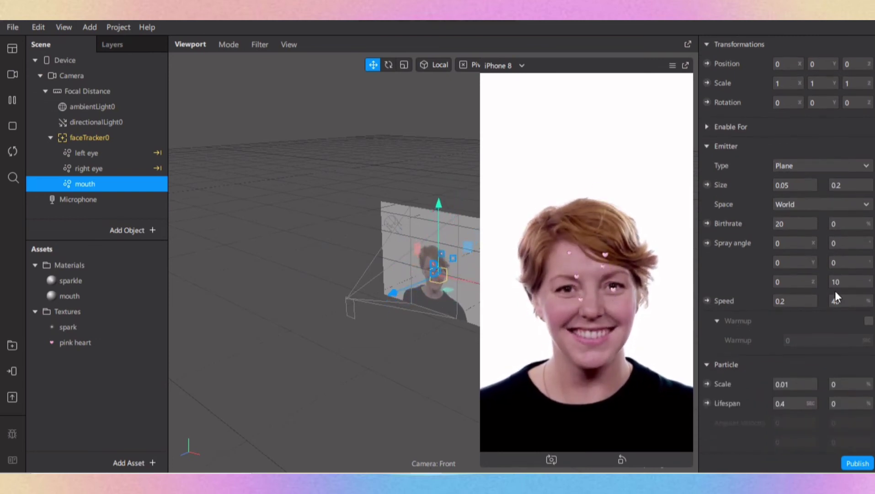
left_click(814, 389)
type("0.01")
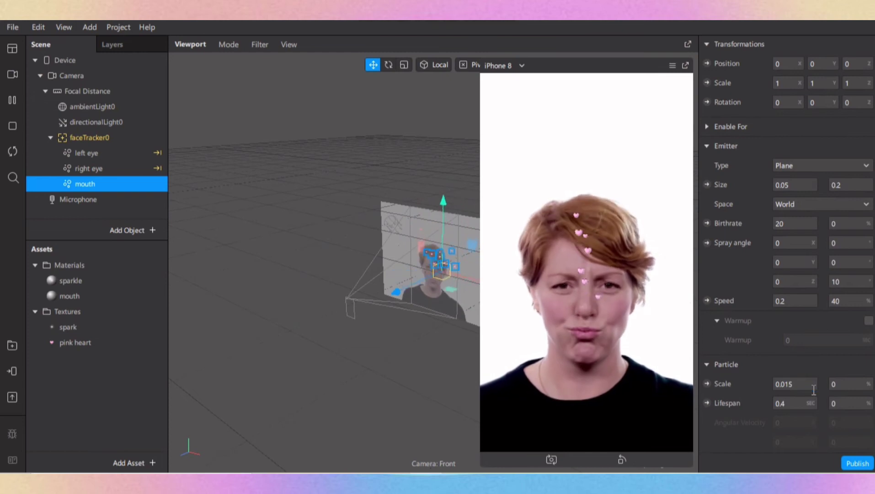
scroll(826, 366, "down", 9)
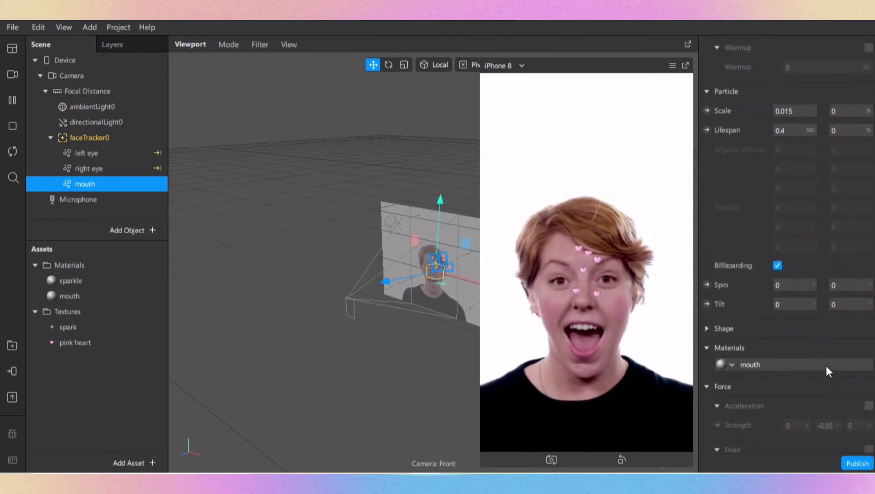
left_click(869, 312)
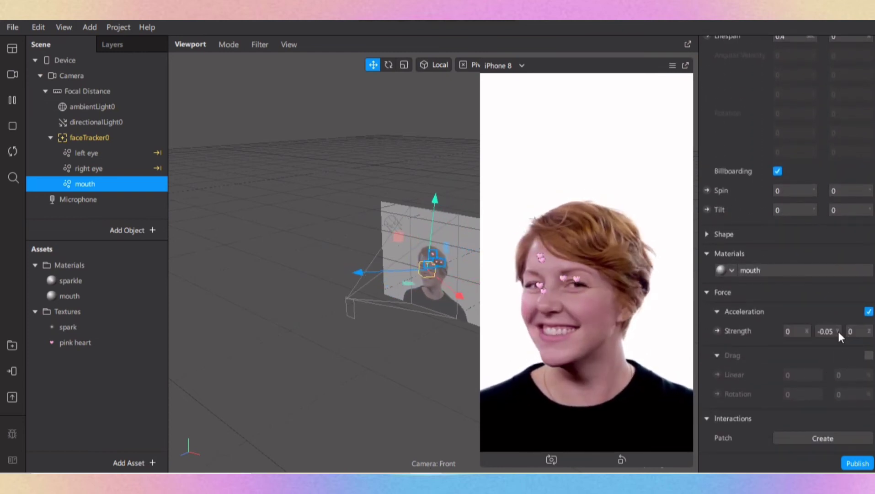
left_click(836, 331)
type("-2")
key("Return")
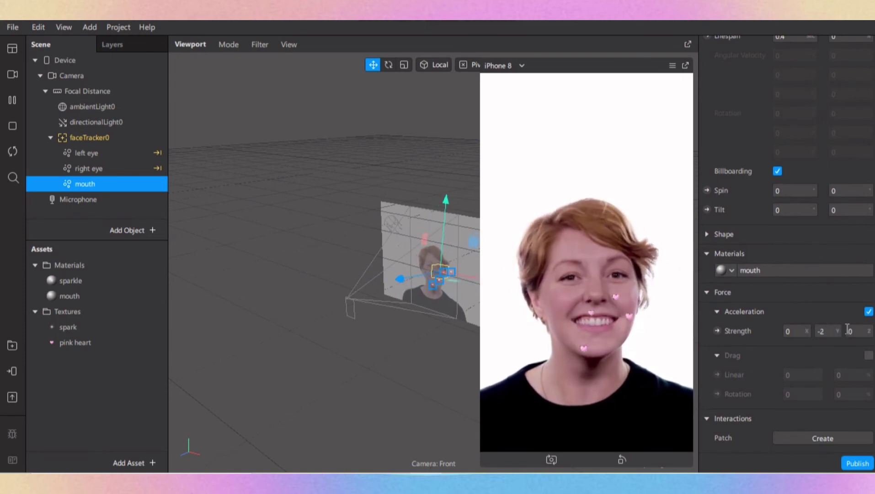
Show the Patch Editor, add a Mouth patch below Blink, and connect the face tracker's face output to it
left_click(62, 27)
left_click(76, 46)
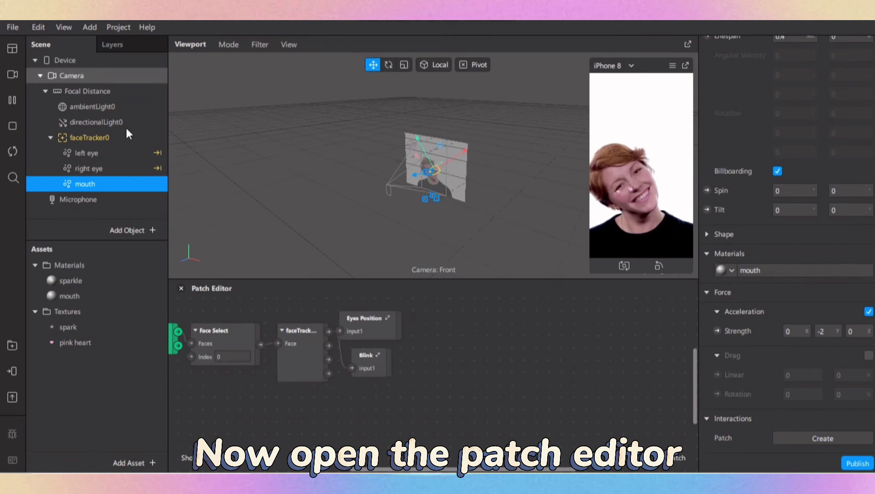
double_click(447, 396)
type("mo")
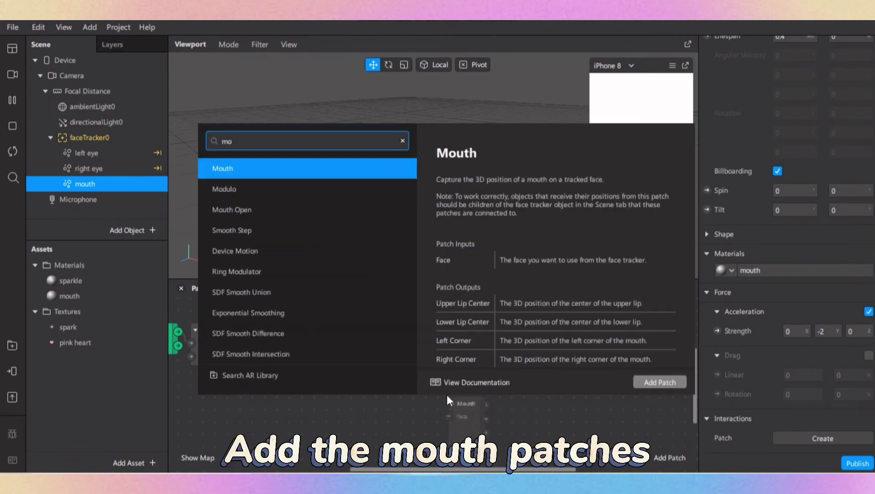
key("Return")
left_click_drag(441, 439, 364, 428)
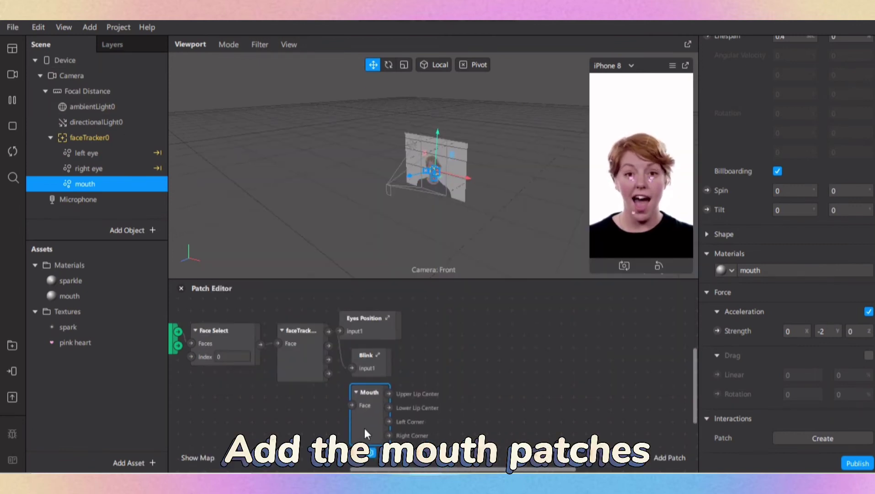
left_click_drag(329, 331, 353, 405)
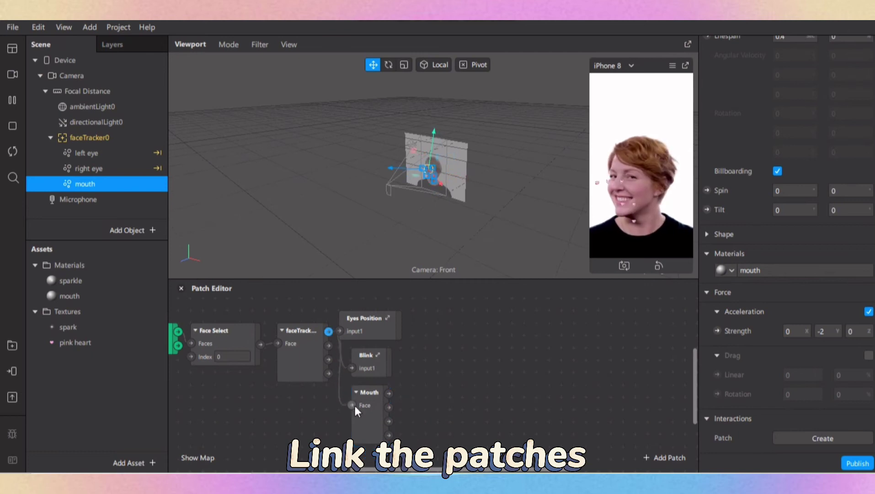
Add a 3D Position patch for the mouth particle system and connect the Mouth patch's Lower Lip Center output to it
scroll(787, 229, "up", 10)
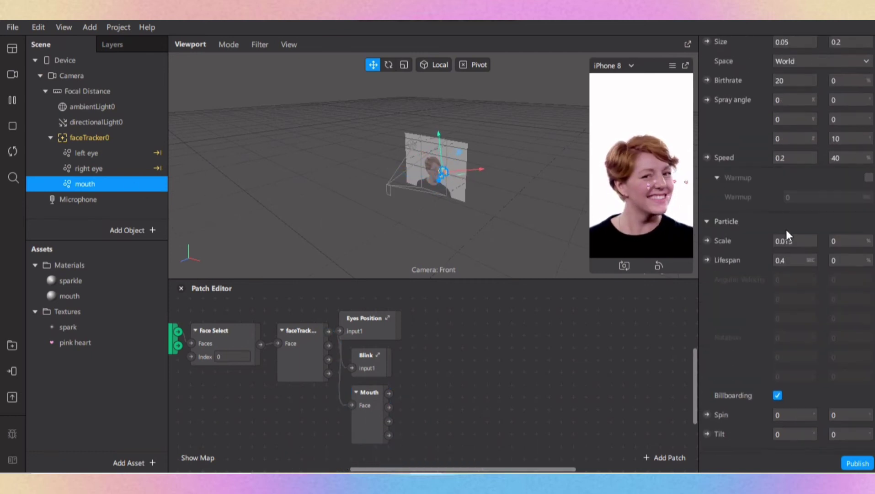
scroll(740, 117, "up", 3)
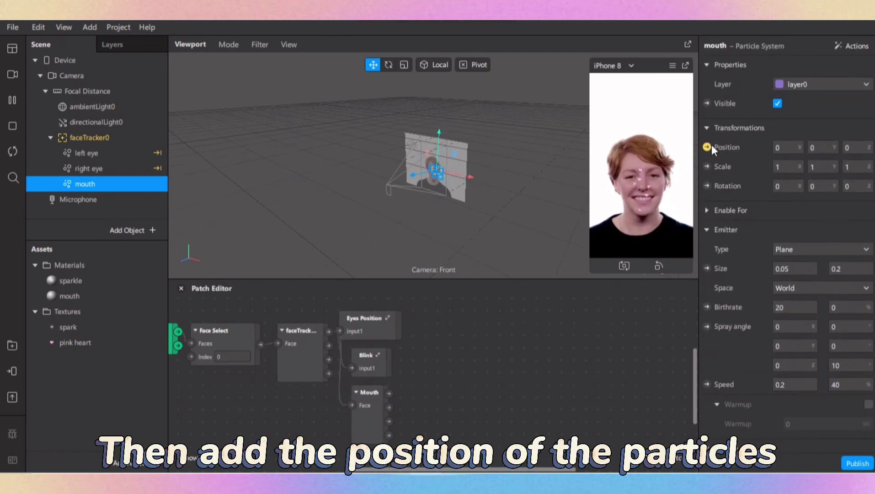
left_click(707, 147)
left_click_drag(480, 392, 476, 406)
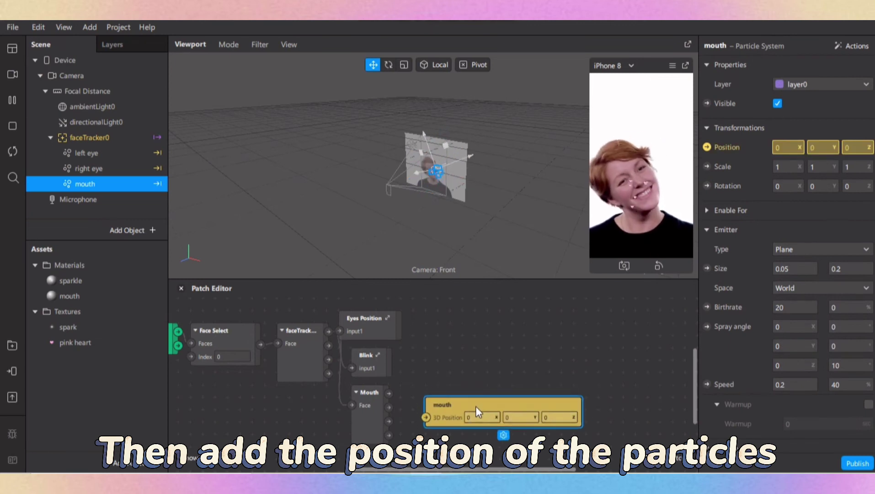
left_click_drag(386, 410, 425, 417)
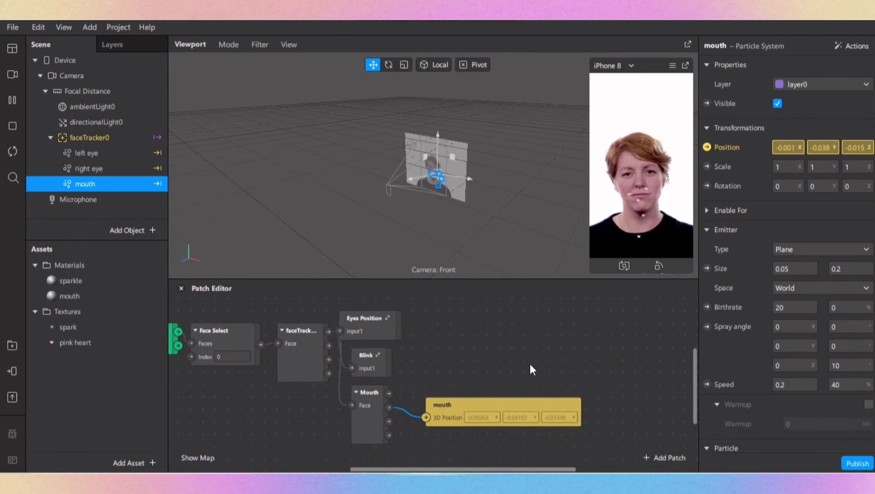
Add a Mouth Open patch and align it below the Mouth patch
scroll(530, 364, "down", 1)
scroll(448, 416, "down", 2)
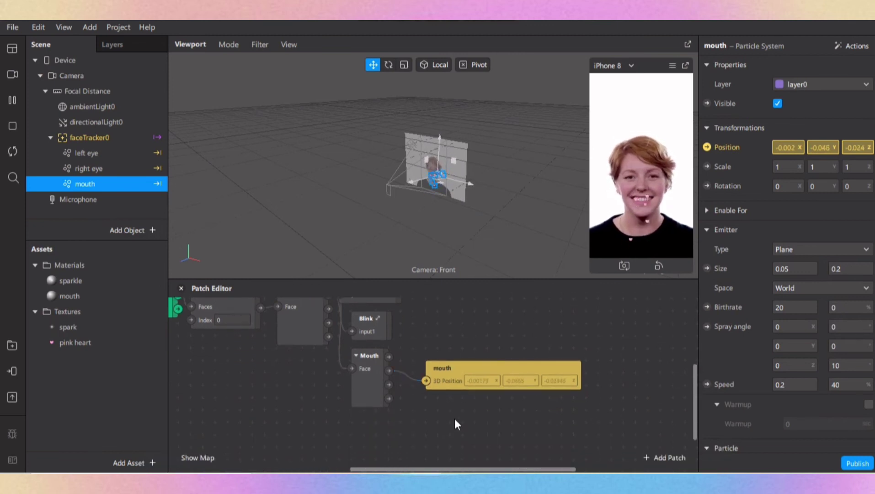
double_click(363, 425)
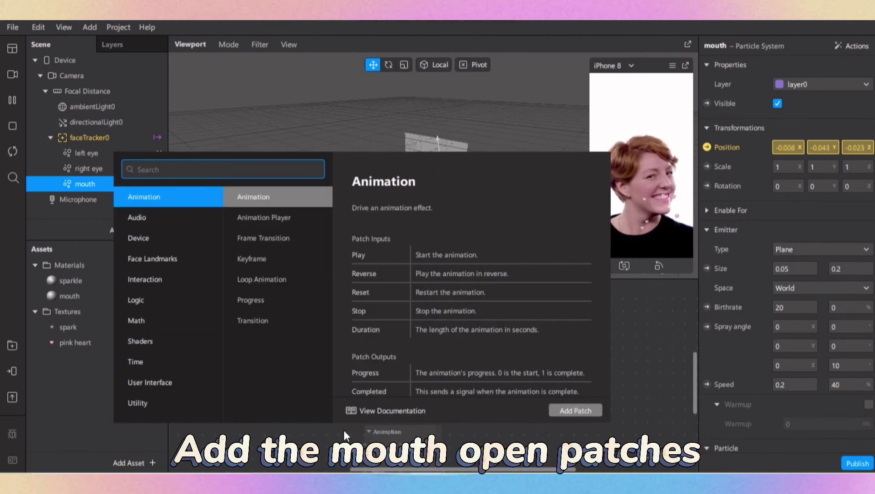
type("mou")
key("Down")
key("Return")
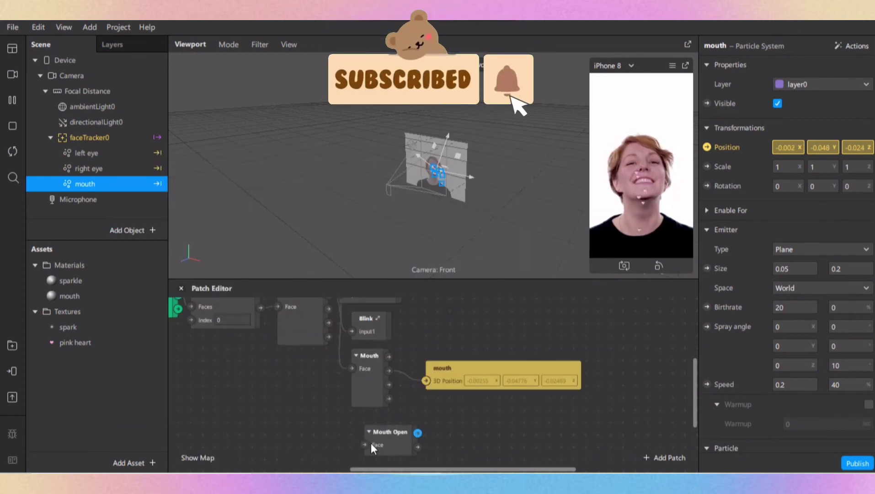
left_click_drag(374, 451, 369, 443)
left_click(460, 430)
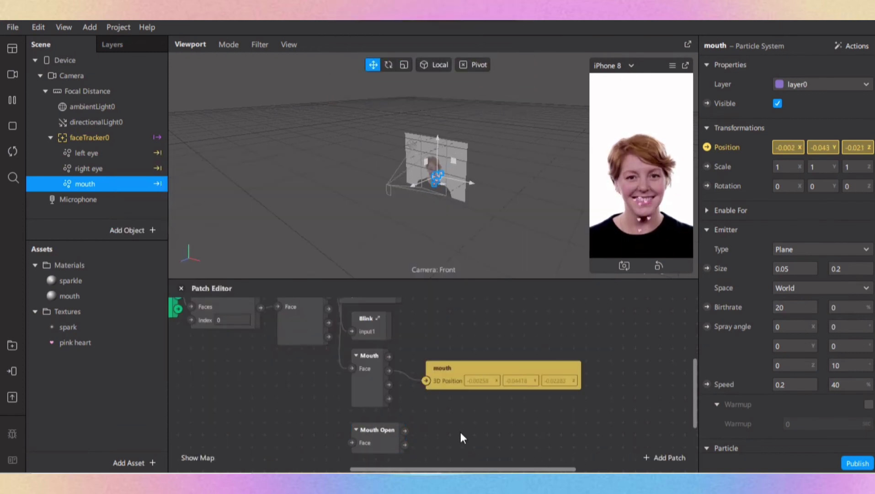
Enlarge the Patch Editor area, then undock the face preview and show it larger beside the patches
scroll(457, 411, "up", 1)
left_click_drag(448, 280, 447, 234)
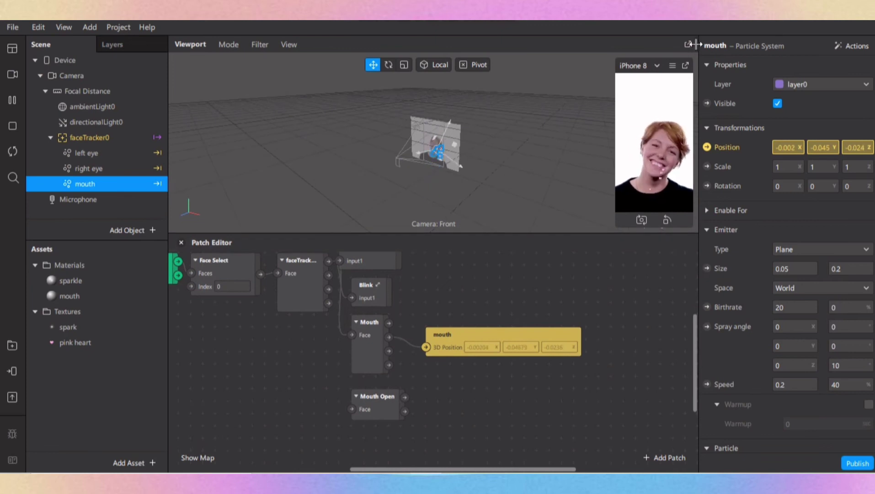
left_click(686, 66)
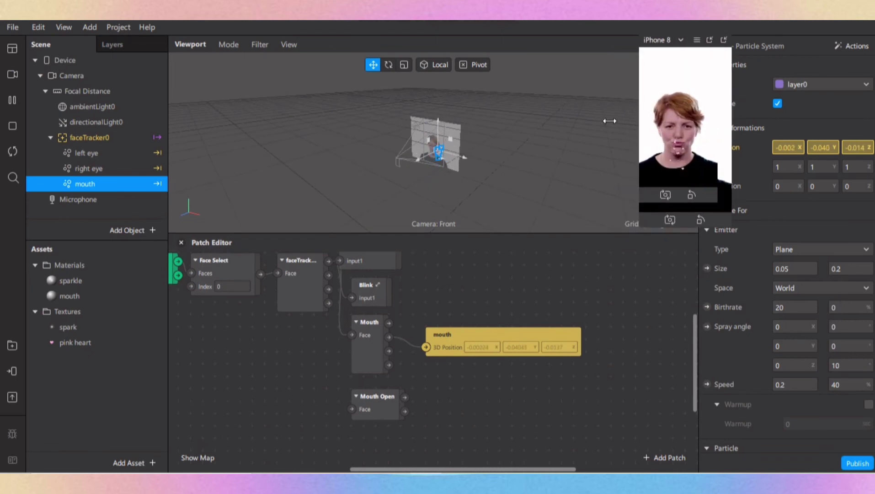
mouse_move(669, 55)
left_mouse_down()
mouse_move(671, 108)
mouse_move(630, 118)
mouse_move(652, 37)
mouse_move(656, 45)
left_mouse_up()
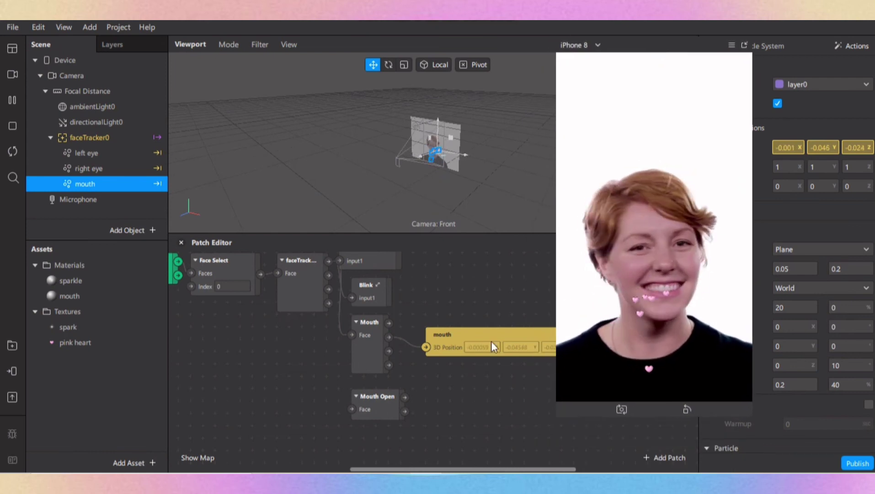
Connect the face tracker's face output to the Mouth Open patch's Face input
scroll(347, 291, "up", 2)
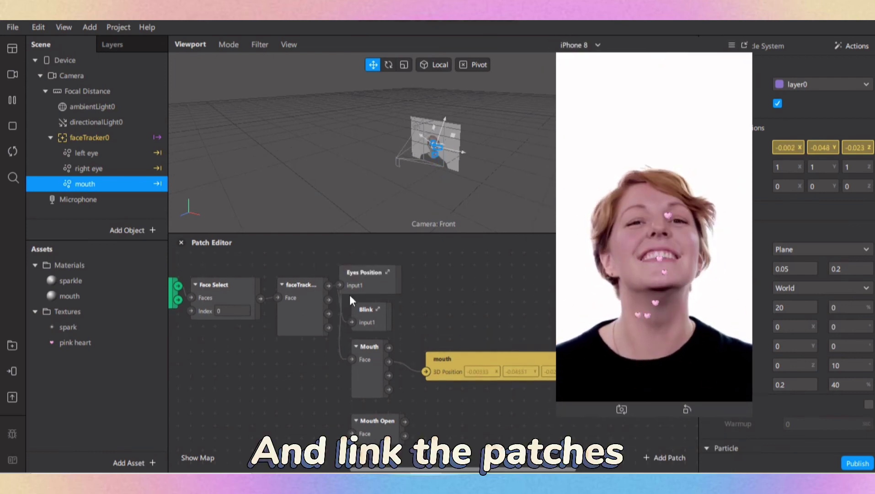
double_click(369, 437)
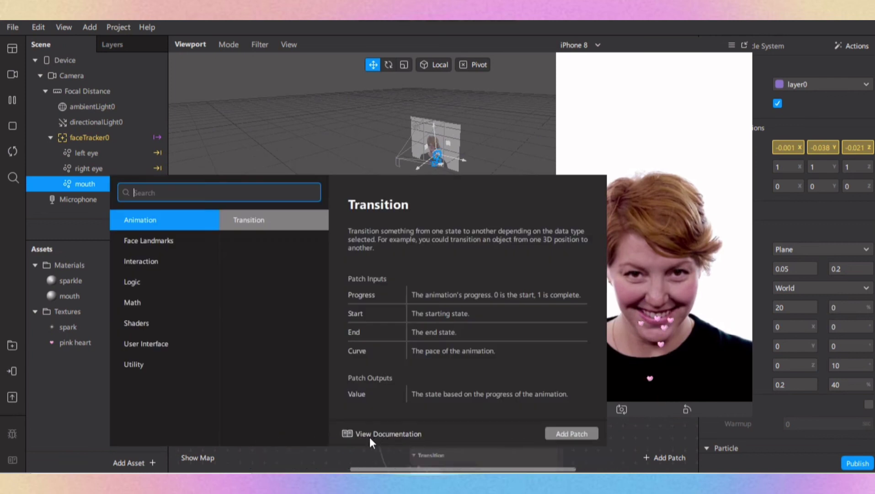
left_click(321, 460)
left_click_drag(330, 288, 372, 438)
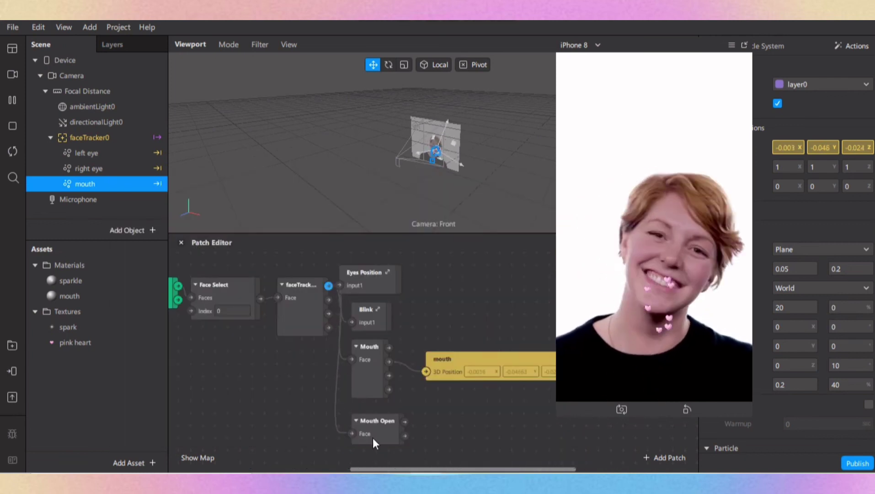
Add an If Then Else patch beside Mouth Open and connect Mouth Open's first output to its Condition input
double_click(449, 416)
type("if")
key("Return")
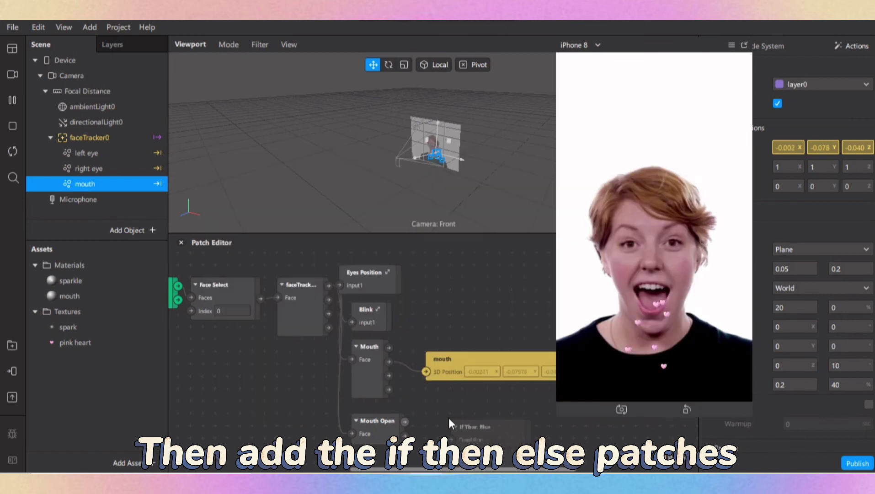
left_click_drag(486, 422, 477, 404)
left_click_drag(405, 421, 438, 421)
left_click_drag(364, 428, 353, 428)
left_click_drag(461, 426, 443, 423)
left_click(518, 428)
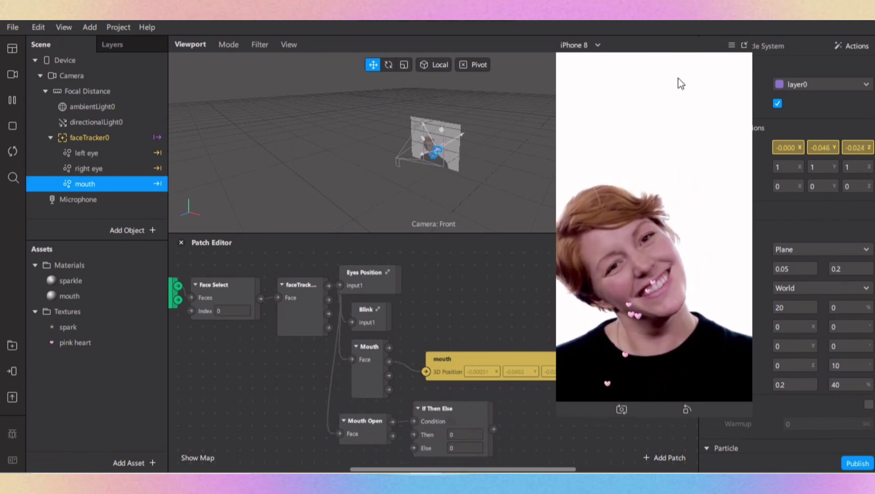
Add a Birthrate patch for the mouth particle system and connect the If Then Else output to its Birthrate input
left_click_drag(678, 78, 617, 56)
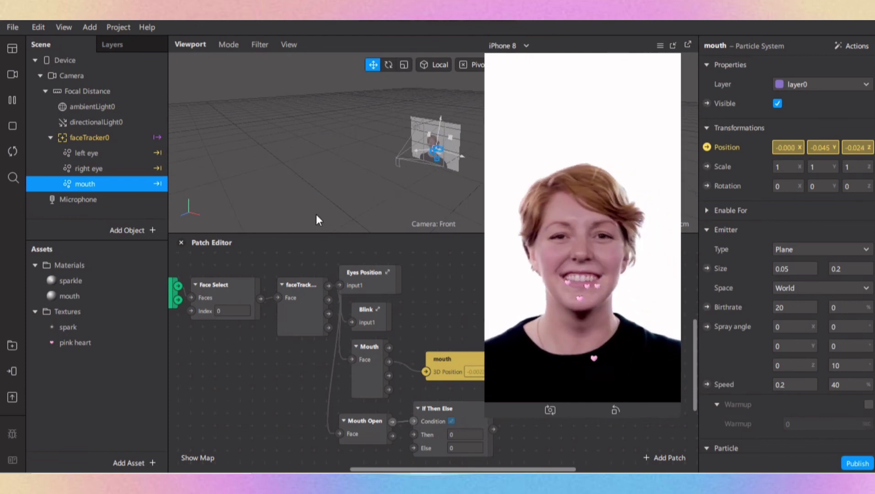
left_click(707, 307)
left_click_drag(485, 206, 533, 187)
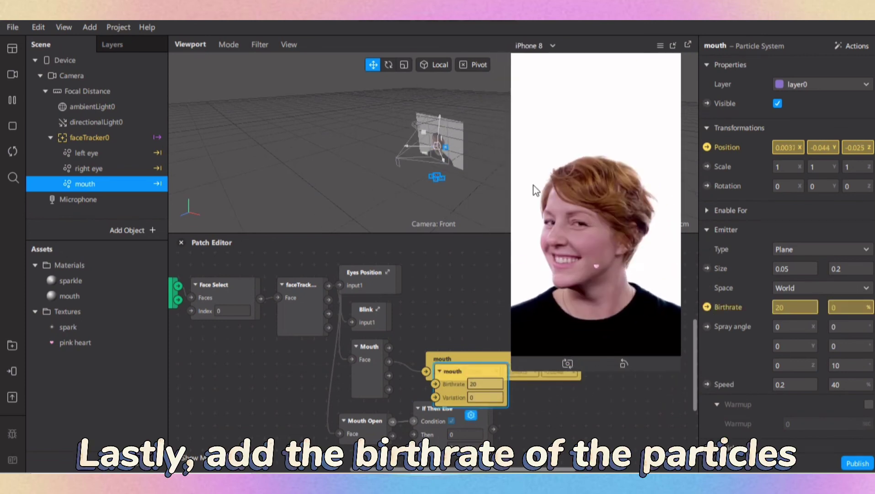
left_click_drag(453, 375, 549, 424)
left_click_drag(494, 430, 531, 433)
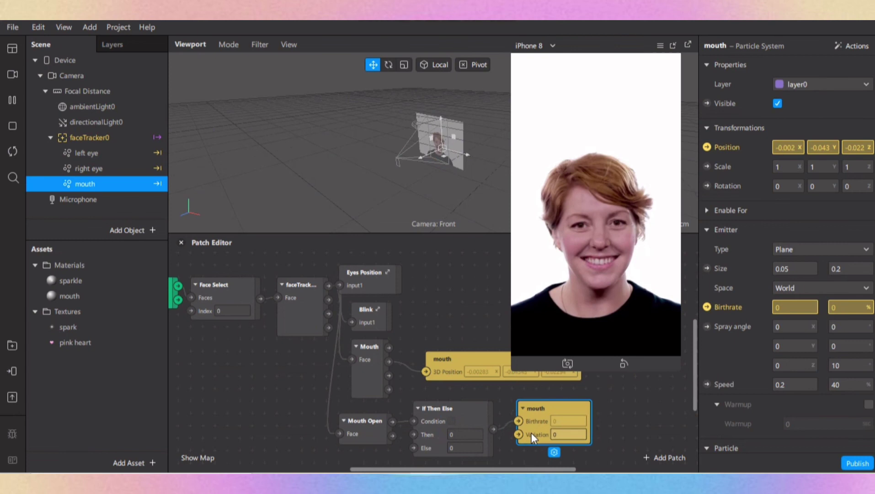
Set the Then value of the If Then Else patch to 10
left_click(469, 435)
type("10")
key("Return")
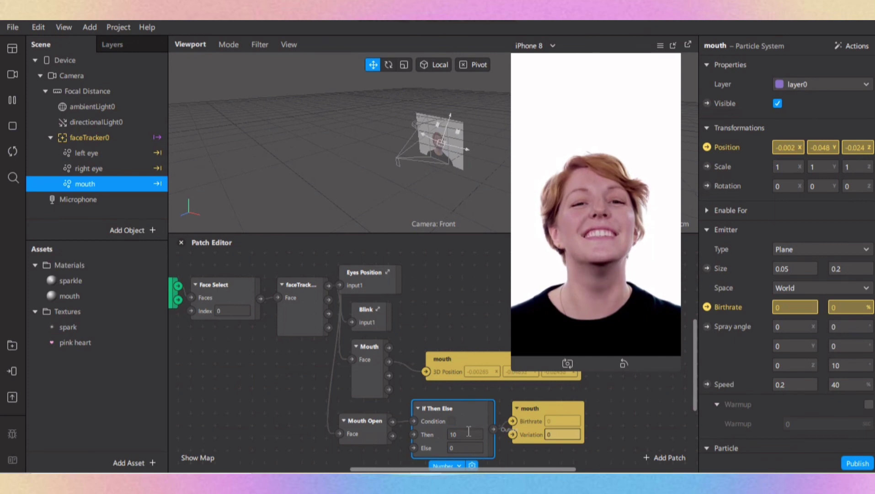
left_click(344, 351)
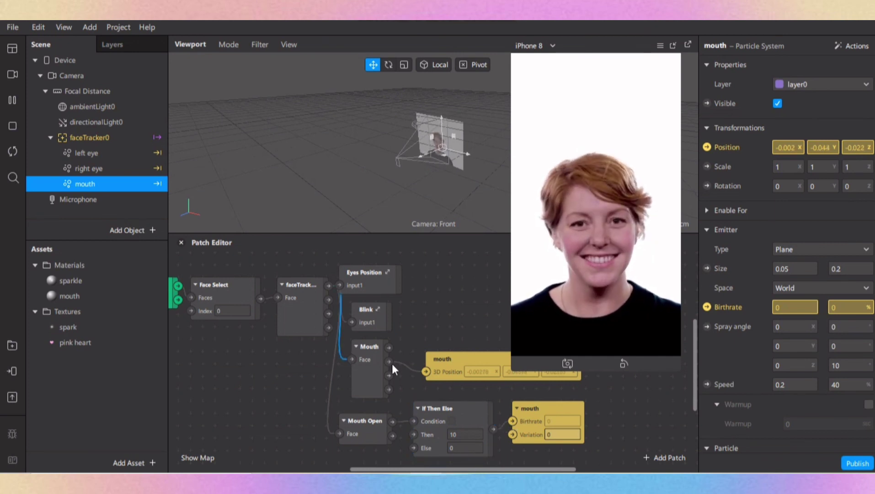
left_click_drag(351, 351, 353, 374)
left_click(435, 364)
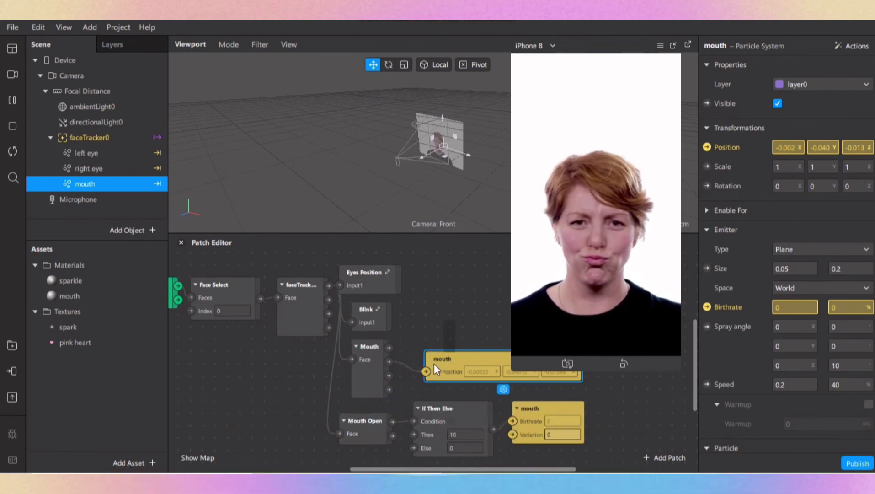
left_click(448, 346)
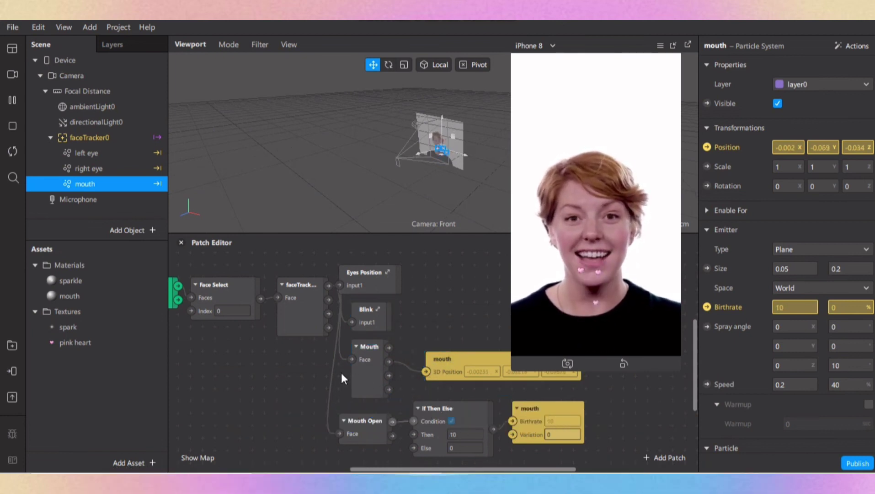
Group the Mouth patch with the mouth 3D Position patch, name the group Mouth Position, and place it below Blink
left_click_drag(341, 373, 439, 373)
right_click(372, 369)
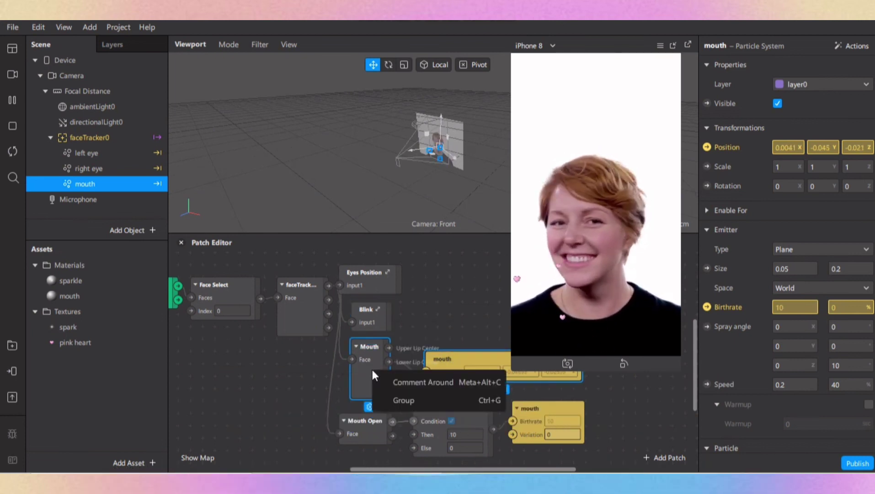
left_click(403, 400)
type("Mout")
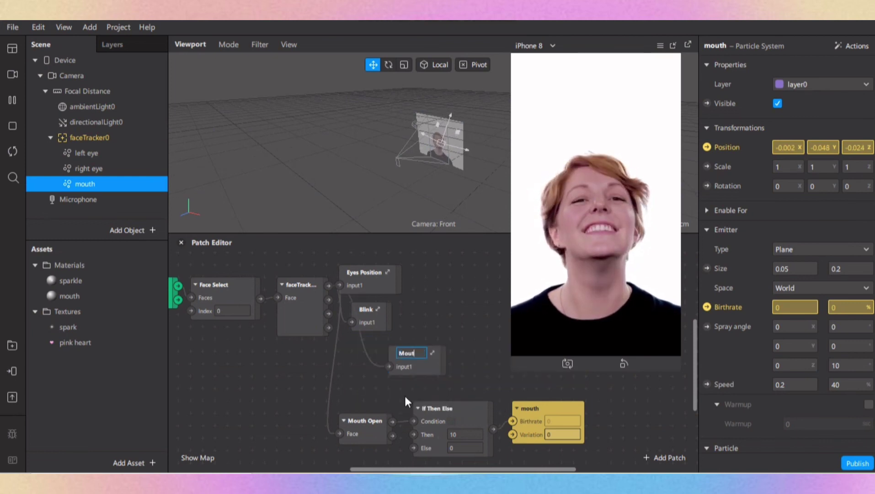
type("h Positio")
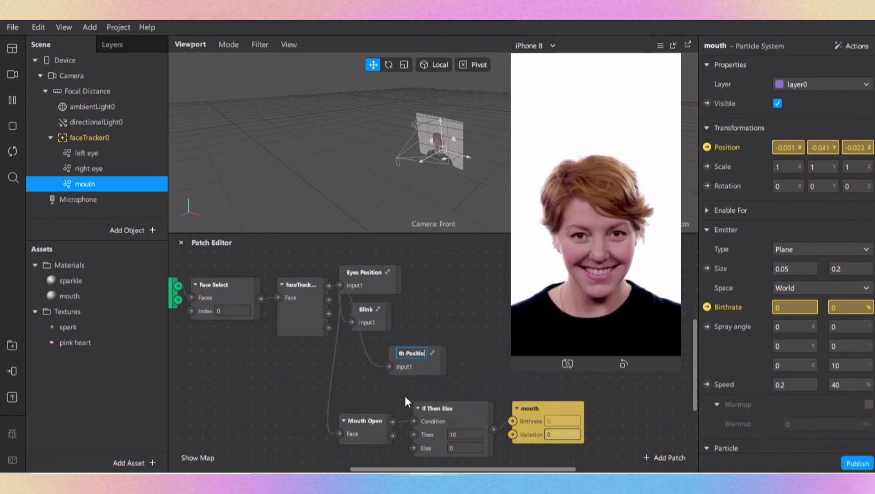
type("n")
key("Return")
left_click_drag(403, 368, 356, 359)
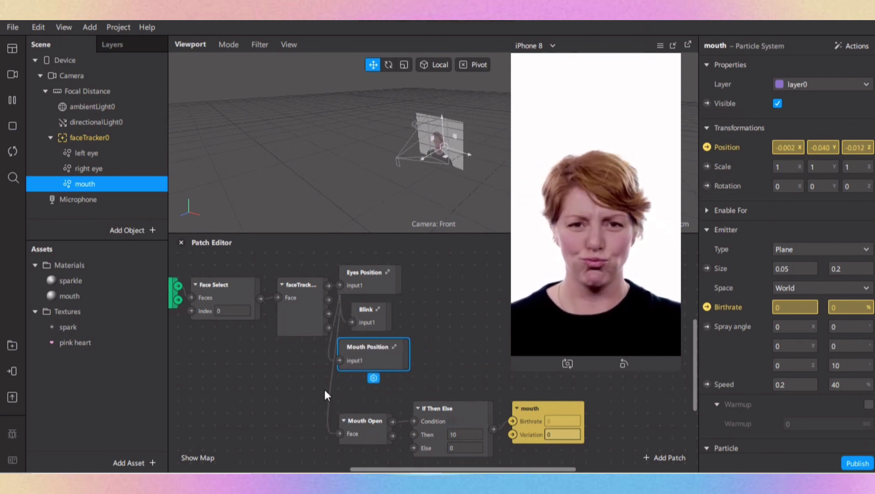
Group the Mouth Open, If Then Else and mouth Birthrate patches as Mouth Open and place the group below Mouth Position
left_click_drag(326, 395, 572, 458)
right_click(468, 416)
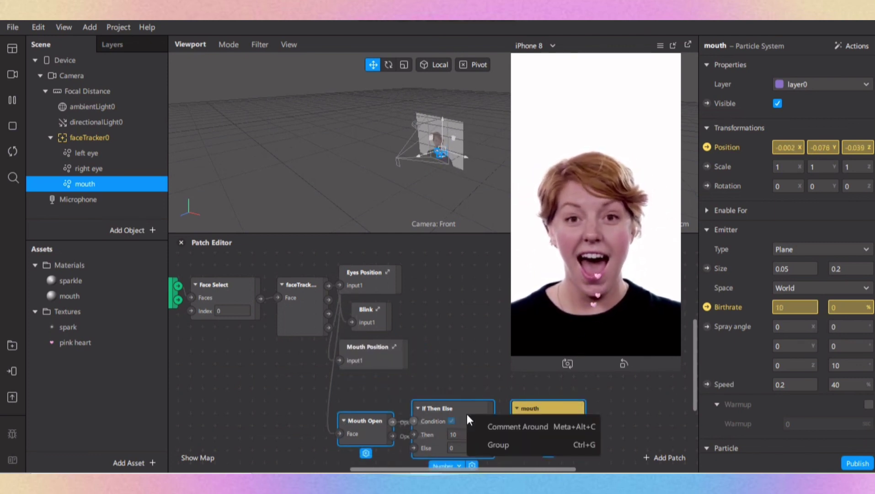
left_click(492, 444)
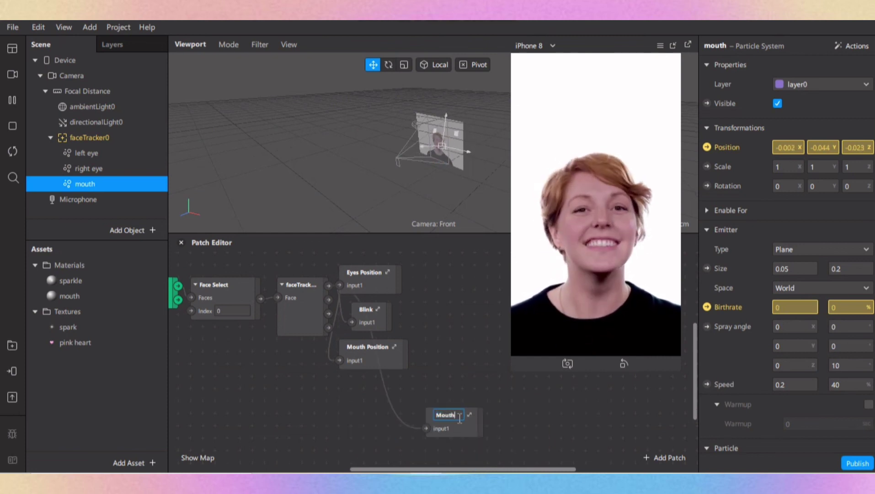
type("Mouth Open")
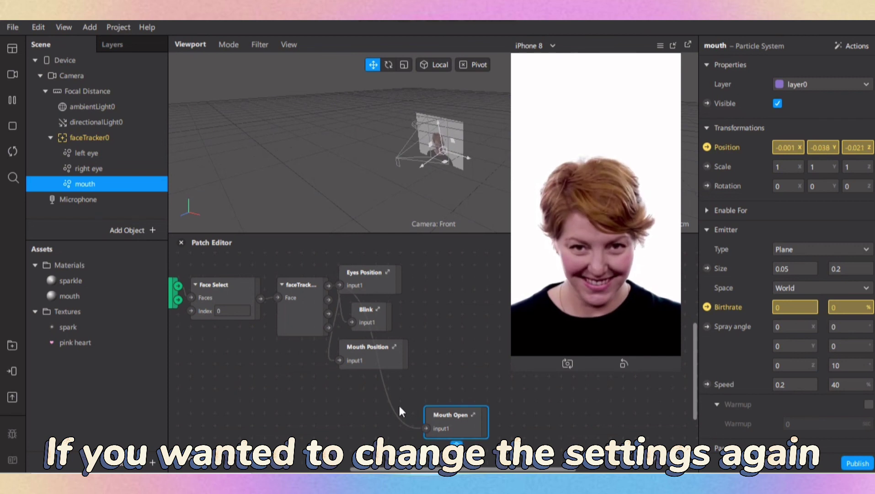
left_click_drag(459, 418, 381, 391)
Open the Mouth Open group to view its patches, return to the main patch graph, and deselect the group
double_click(387, 398)
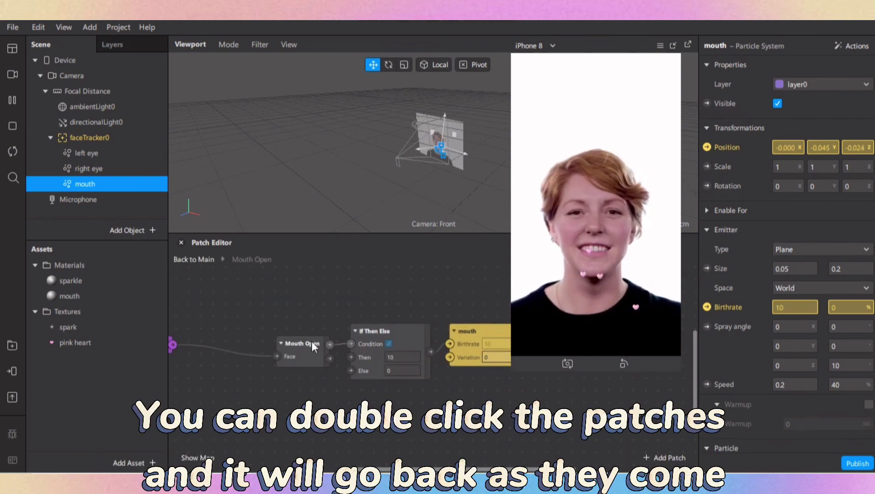
left_click(197, 259)
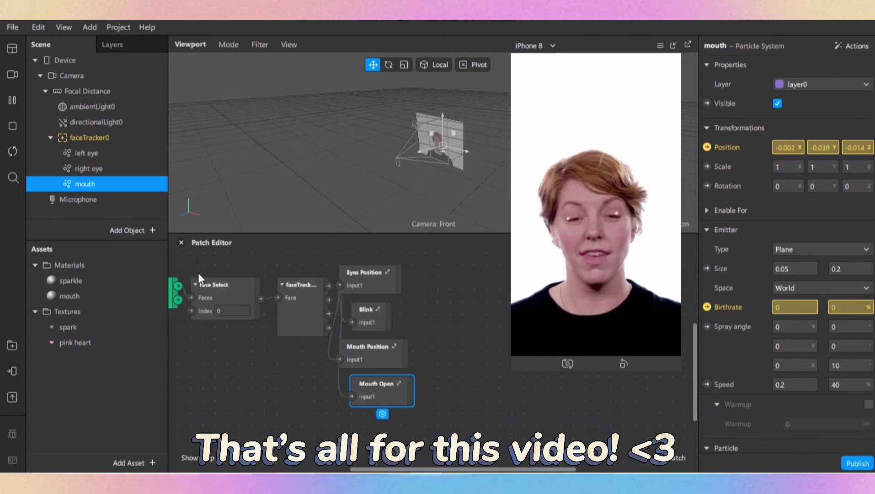
left_click(459, 409)
left_click(466, 398)
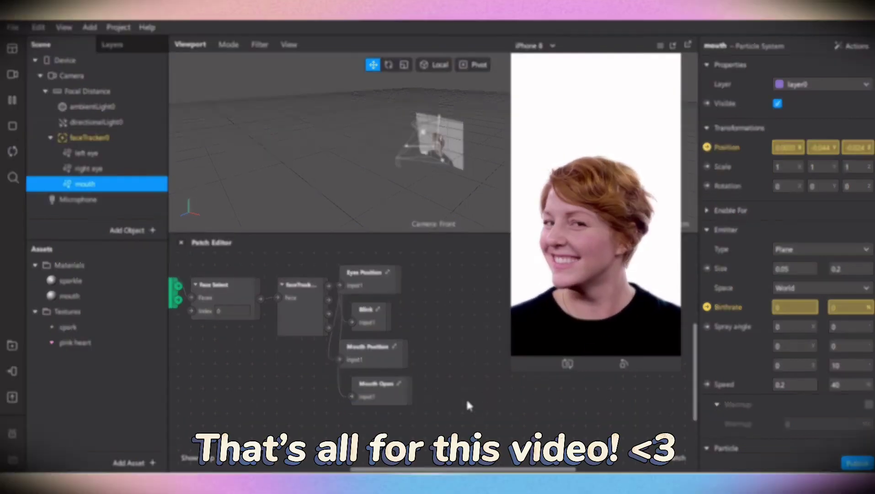